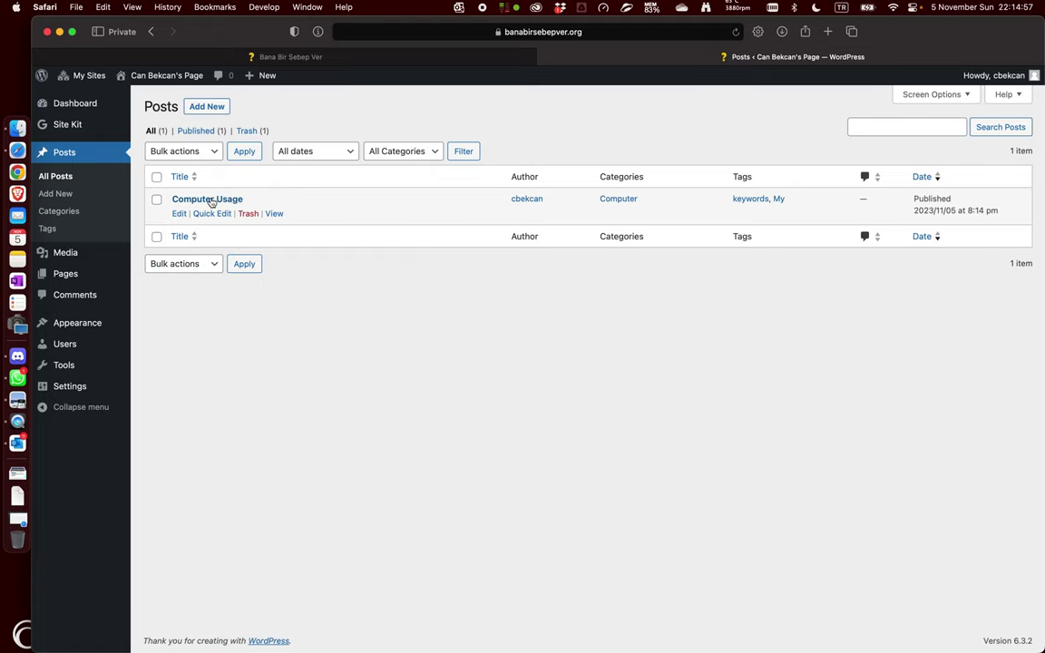
# Open the site's pages list and move the Sample Page to the trash
pyautogui.moveTo(83, 277)
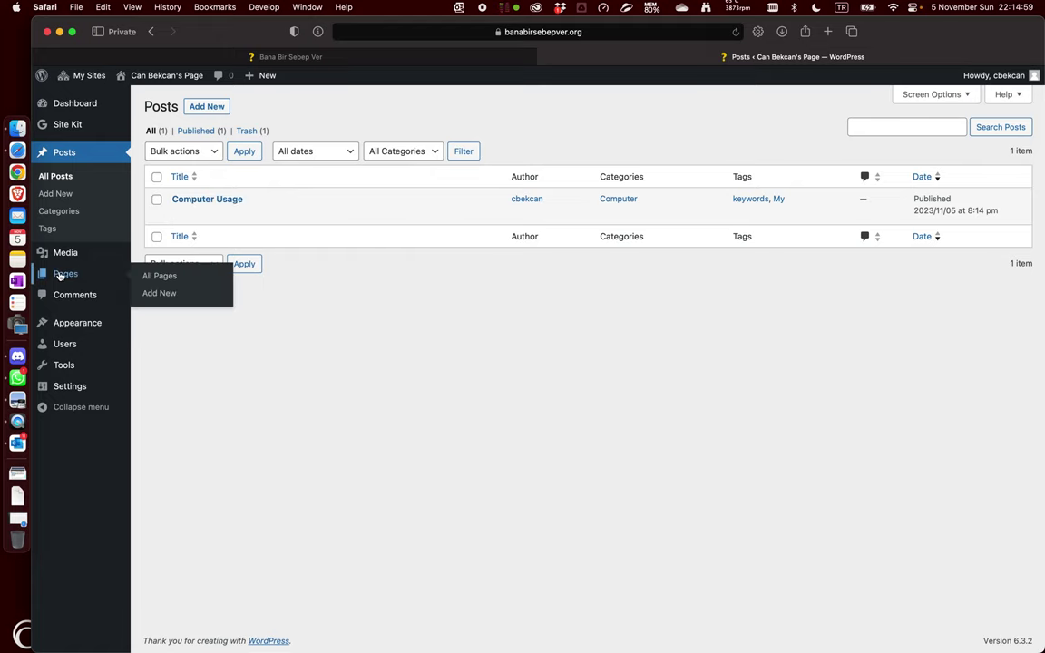
pyautogui.click(60, 275)
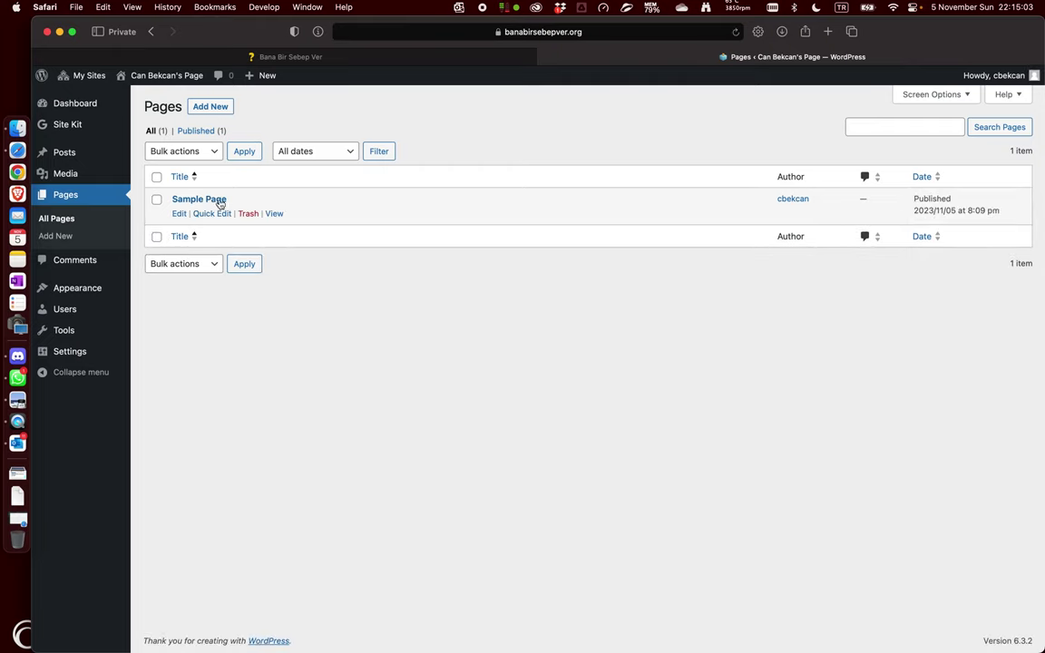
pyautogui.click(251, 215)
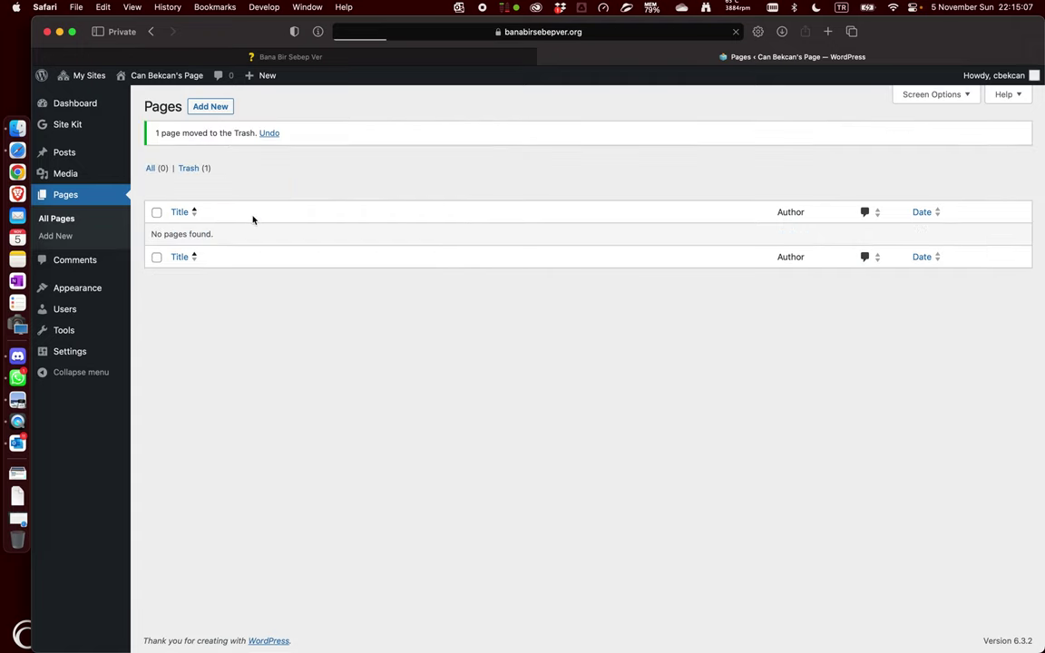
# Create a new page titled "About" with a first paragraph reading "This my about page"
pyautogui.click(211, 110)
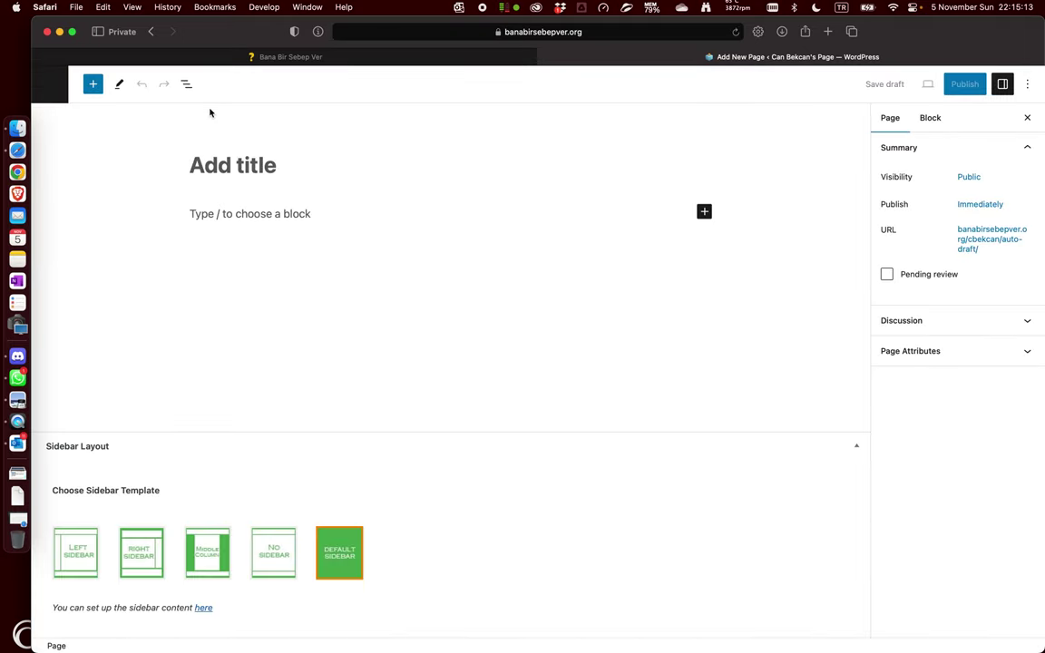
pyautogui.write('About')
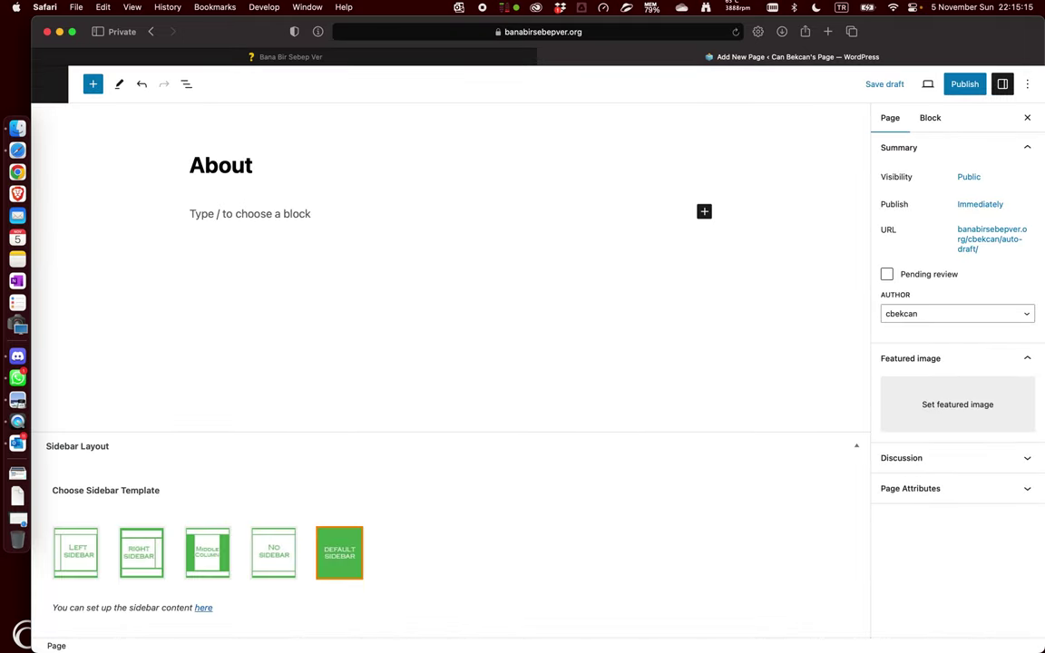
pyautogui.click(287, 213)
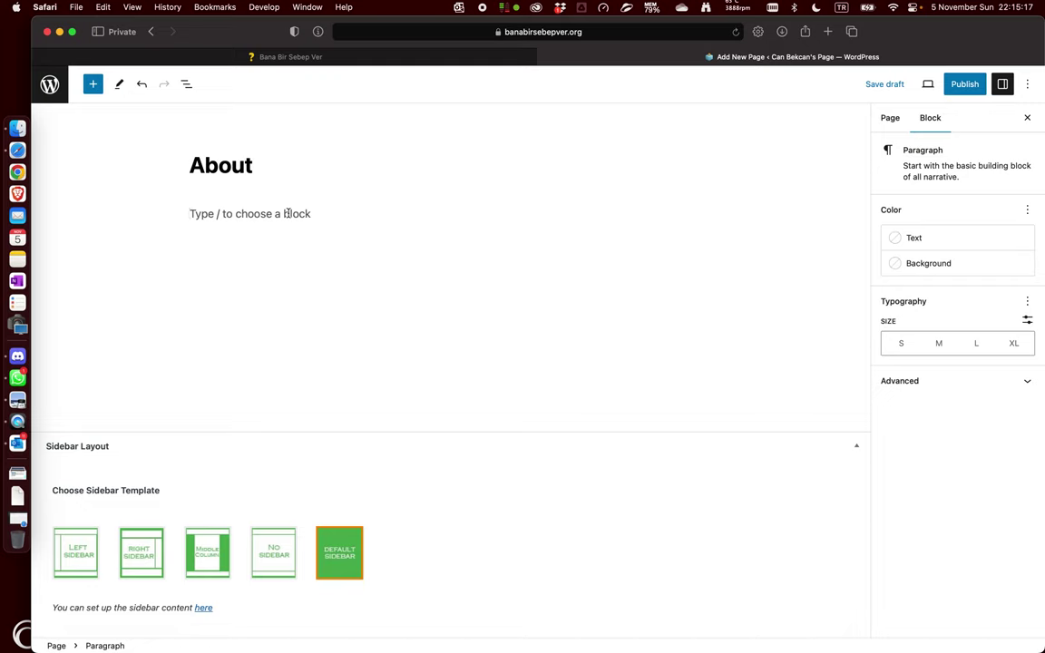
pyautogui.write('This my about page')
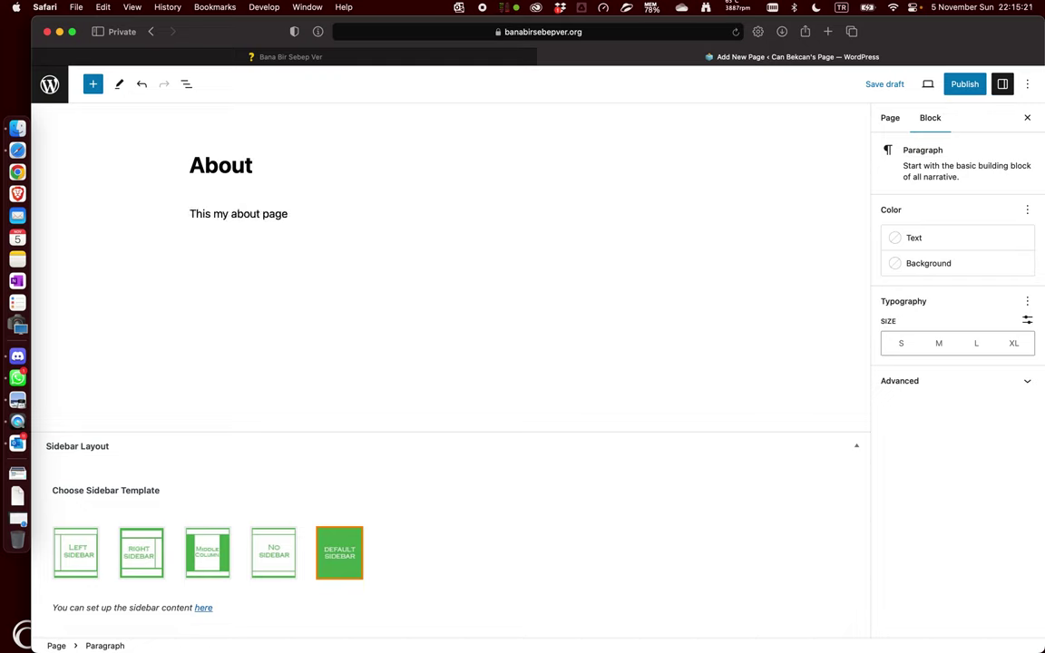
pyautogui.click(358, 272)
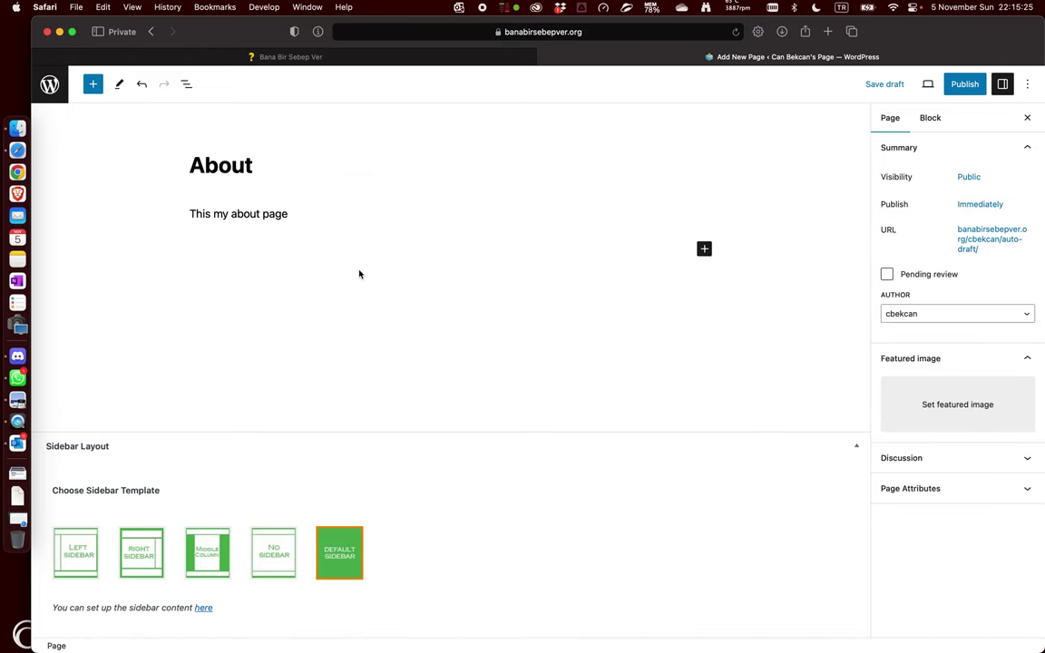
# Add a second paragraph of filler text starting "faekjrfn aerje nlkkjnef" and lengthen it by pasting the copied phrase four times
pyautogui.click(349, 211)
pyautogui.press('Return')
pyautogui.write('faekjrfn aerje nlkkjnef şaejfnoşwerjfo wşejrfşa wenknk fnawklfn aw')
pyautogui.press('super+v')
pyautogui.press('super+v')
pyautogui.press('super+v')
pyautogui.press('super+v')
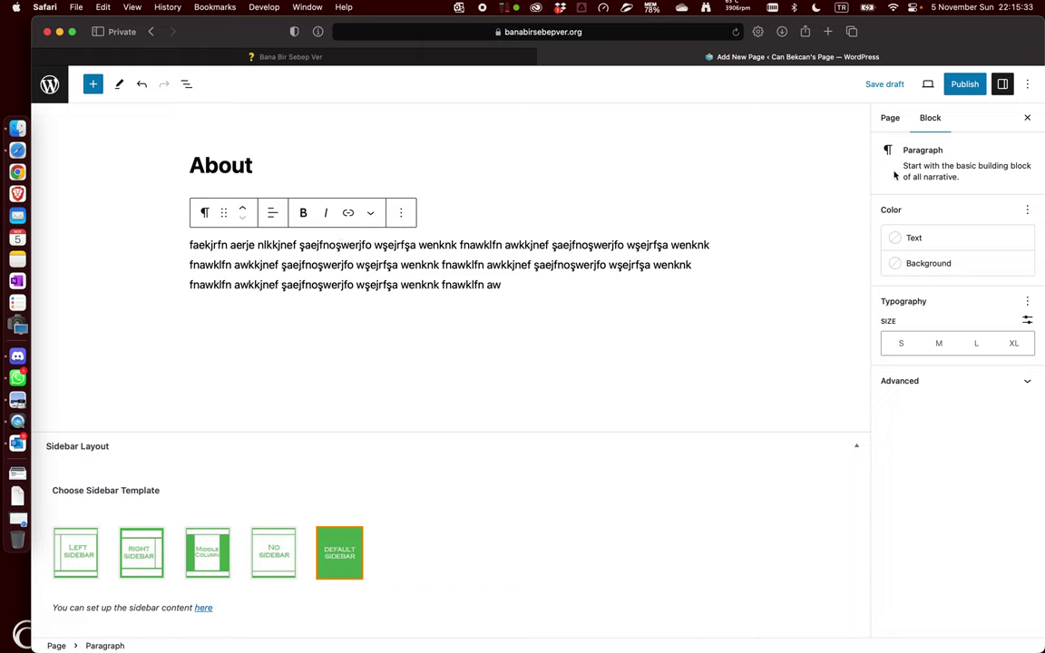
# Publish the About page and return to the pages list
pyautogui.click(888, 119)
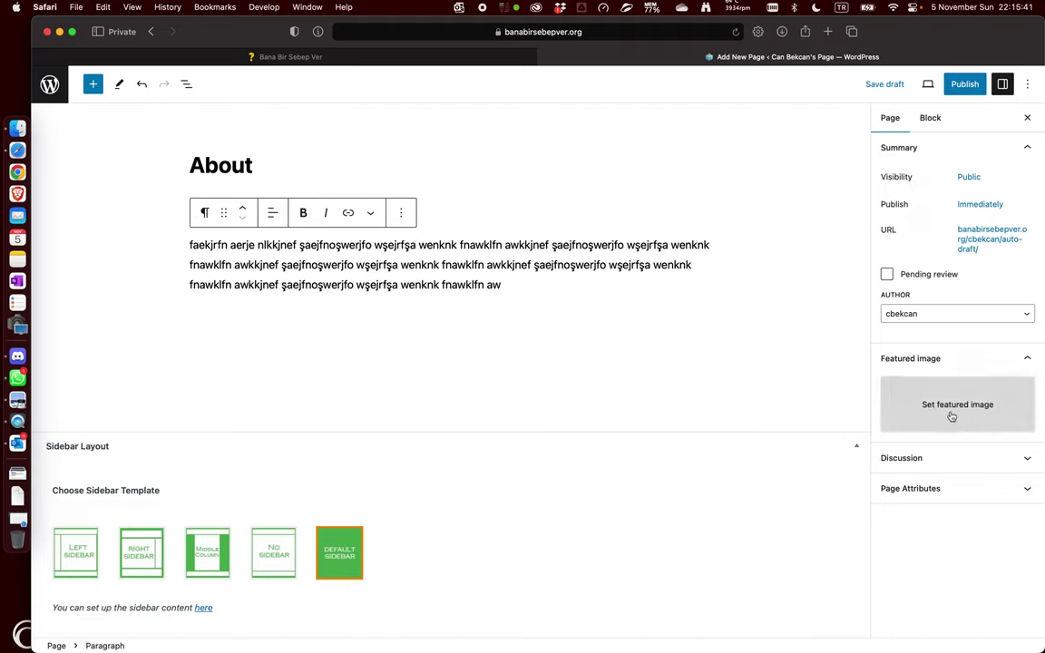
pyautogui.click(963, 84)
pyautogui.click(917, 84)
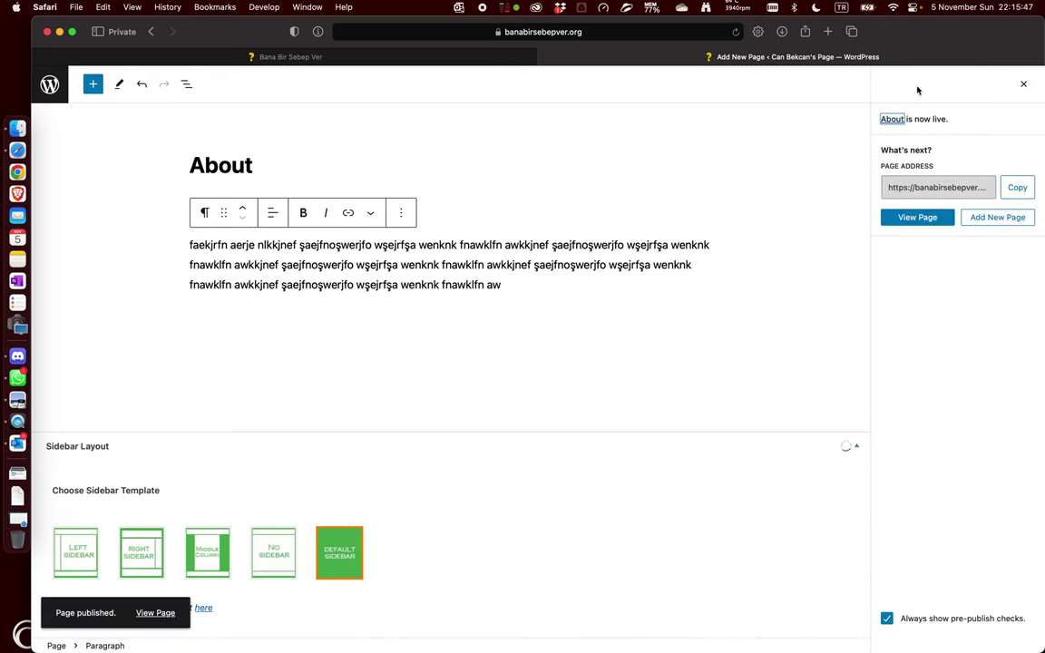
pyautogui.click(50, 87)
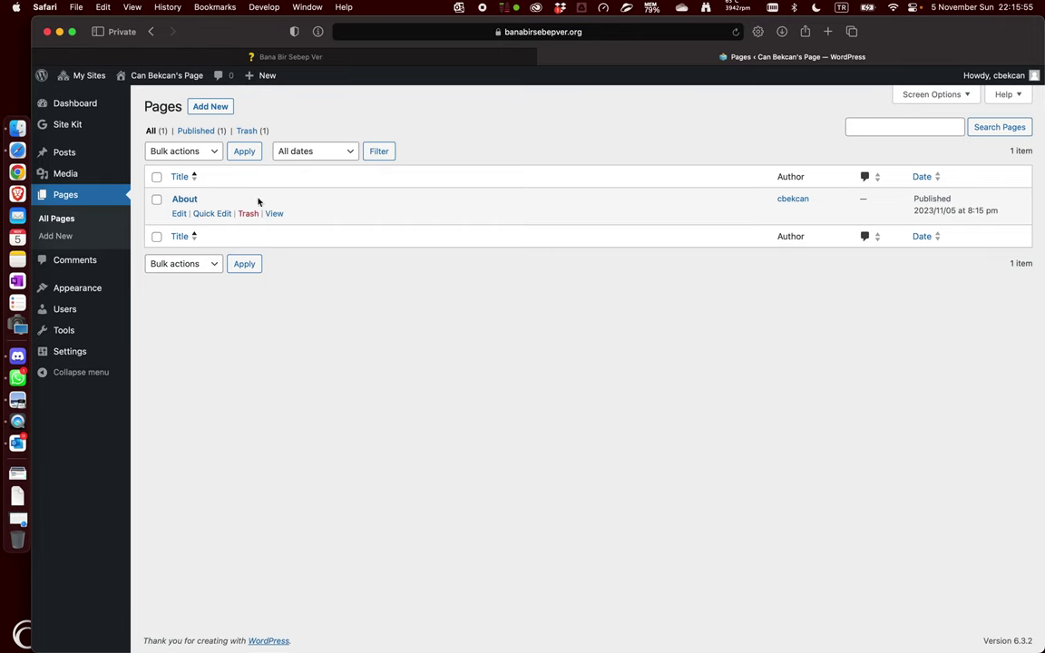
# Open the theme's Widgets editor and dismiss the block widgets welcome guide
pyautogui.moveTo(74, 292)
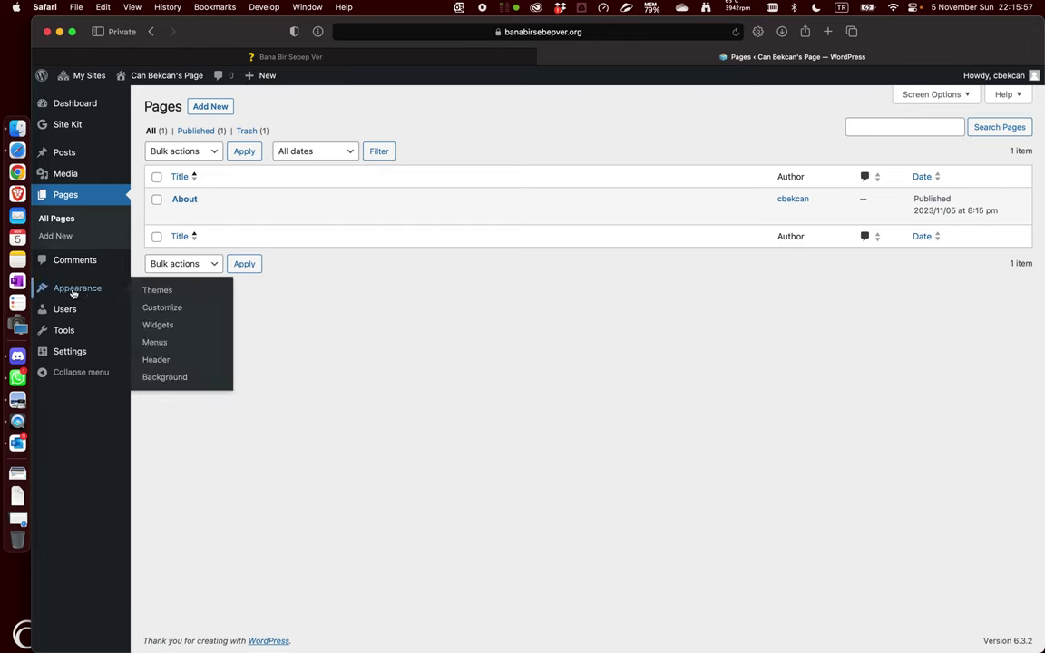
pyautogui.click(78, 293)
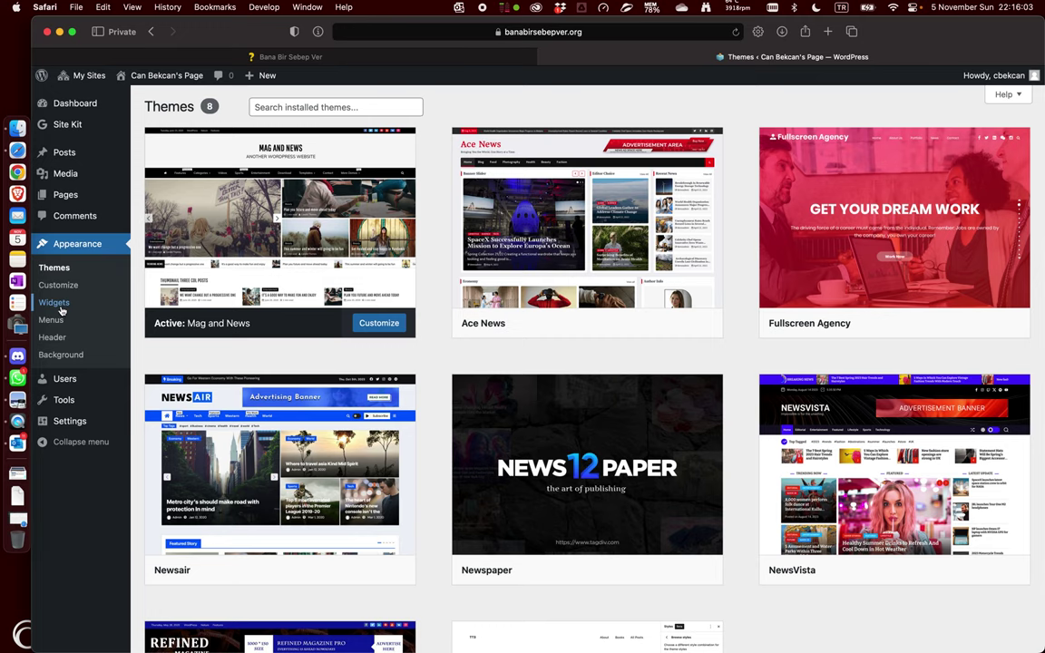
pyautogui.click(61, 310)
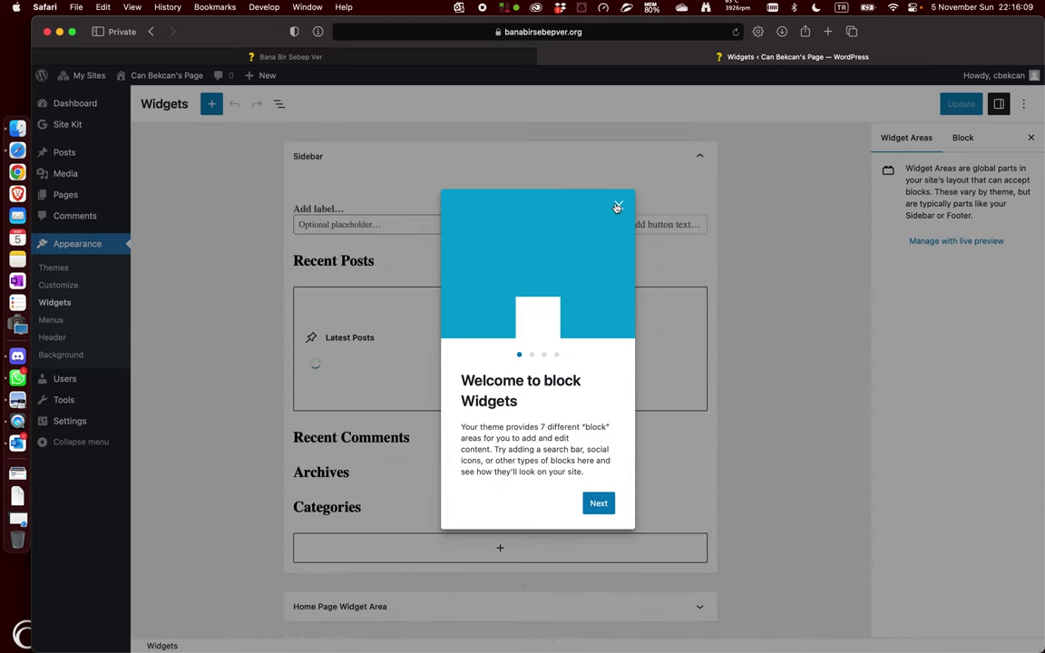
pyautogui.click(620, 208)
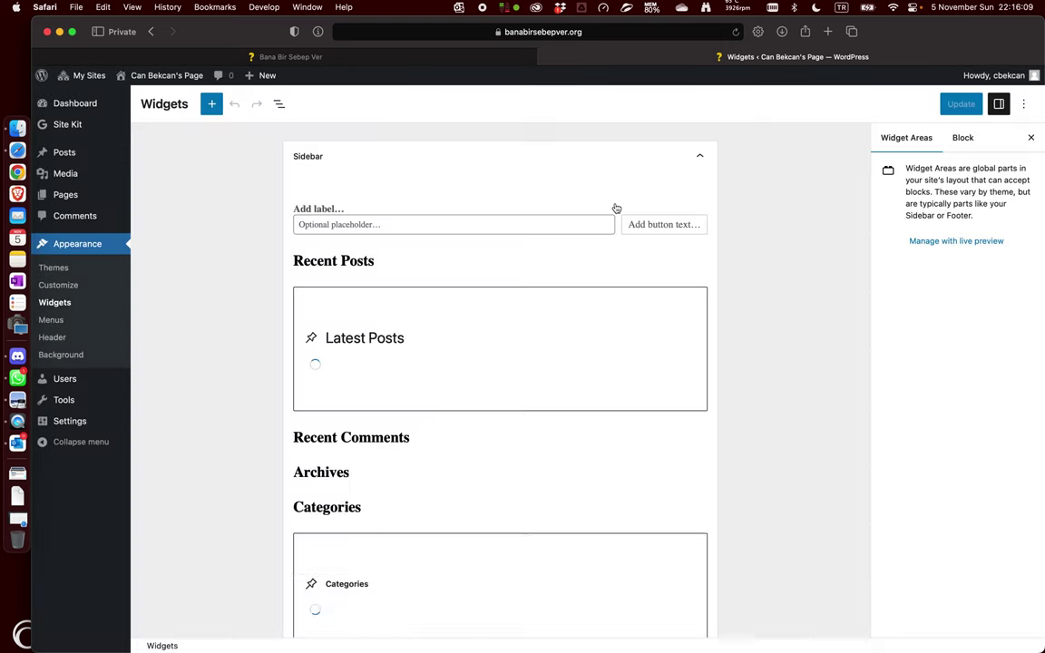
# Delete the Search block from the Sidebar widget area
pyautogui.click(452, 230)
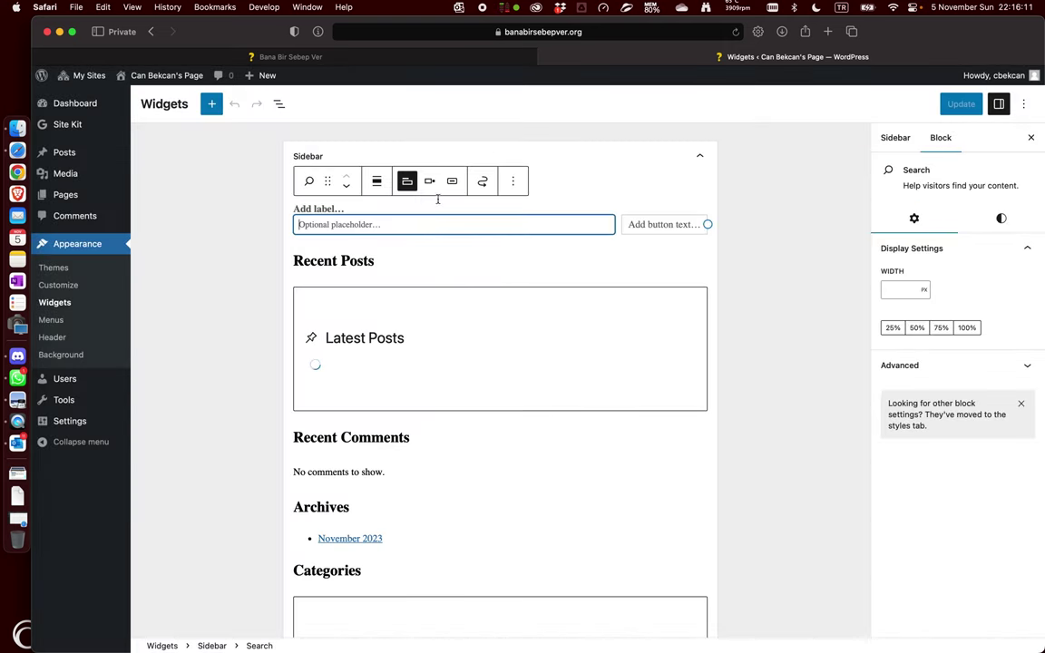
pyautogui.click(510, 183)
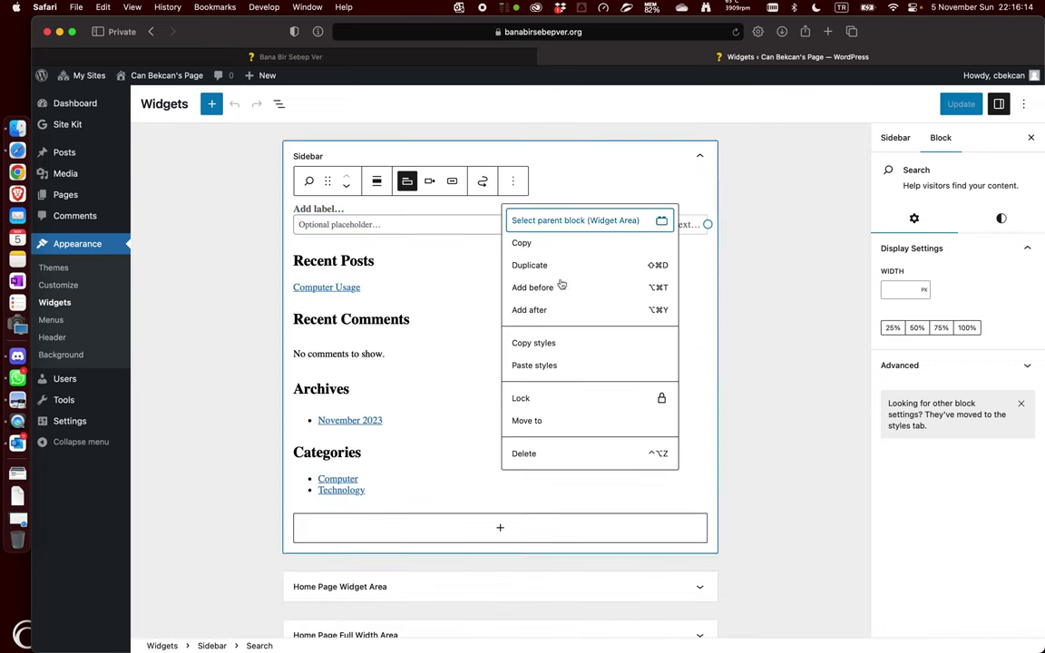
pyautogui.click(546, 456)
# Delete the Recent Posts heading and its remaining latest posts group from the Sidebar widget area
pyautogui.click(385, 216)
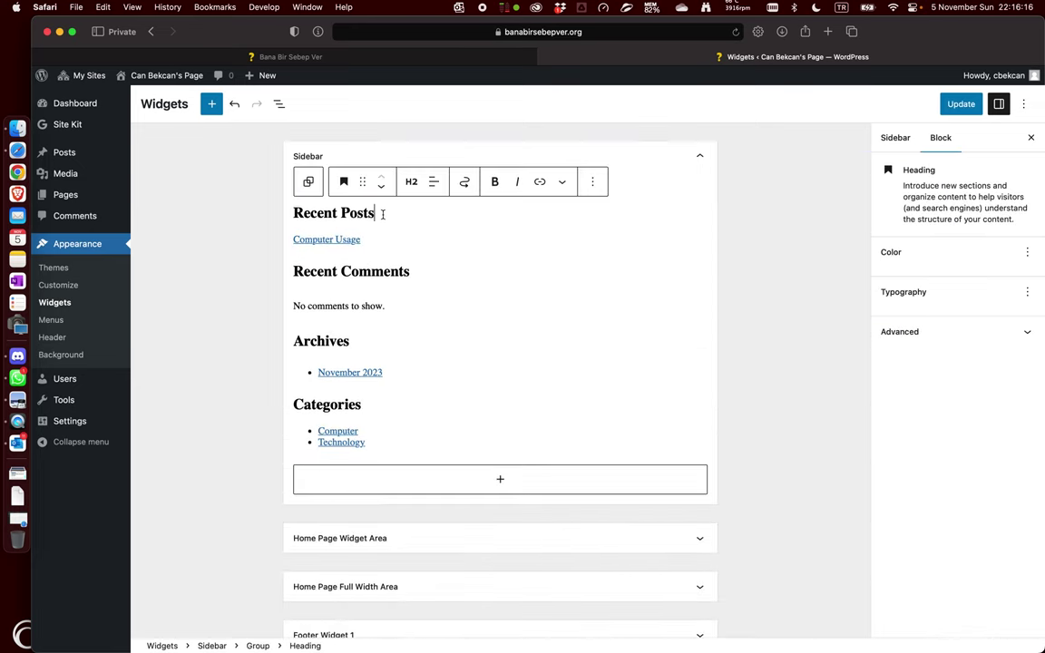
pyautogui.click(592, 181)
pyautogui.click(606, 476)
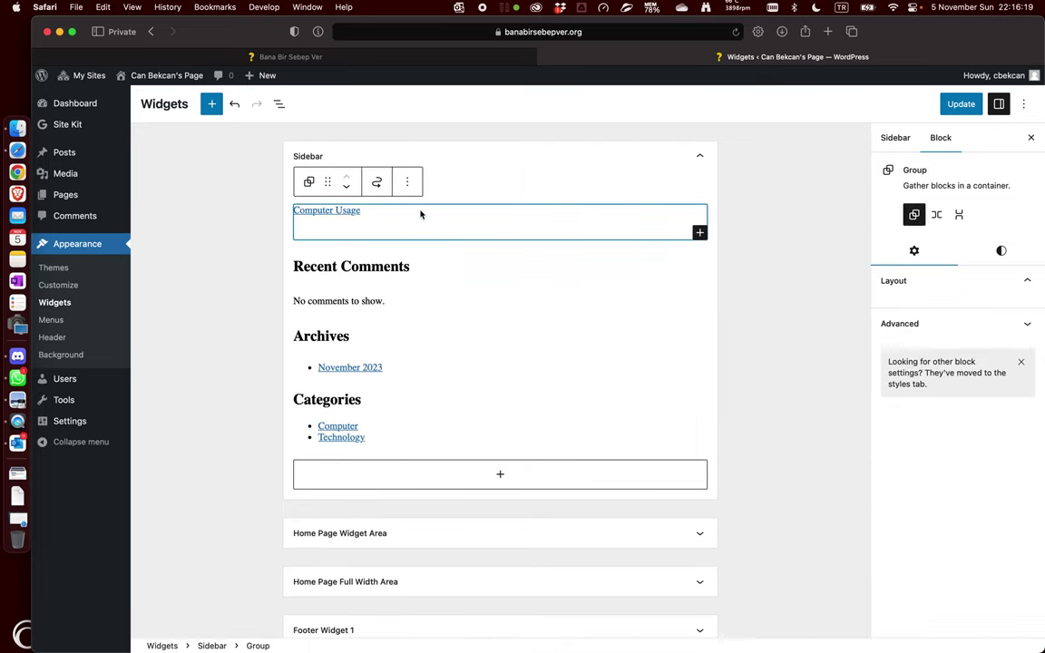
pyautogui.click(407, 181)
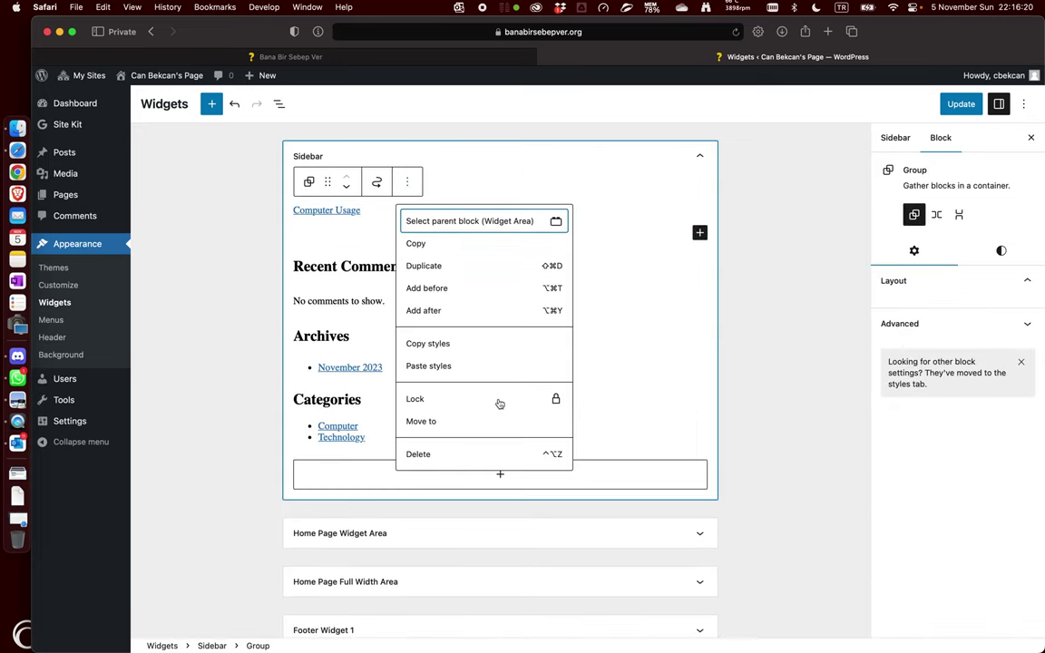
pyautogui.click(499, 456)
# Delete the Recent Comments heading and its remaining comments group from the Sidebar widget area
pyautogui.click(411, 213)
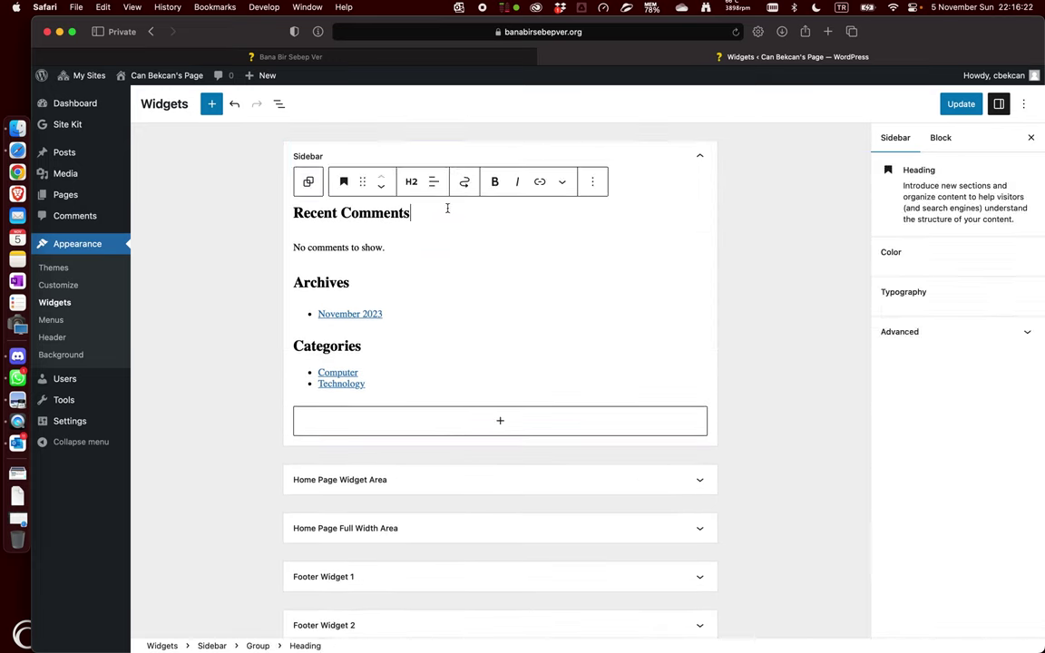
pyautogui.click(593, 181)
pyautogui.click(622, 481)
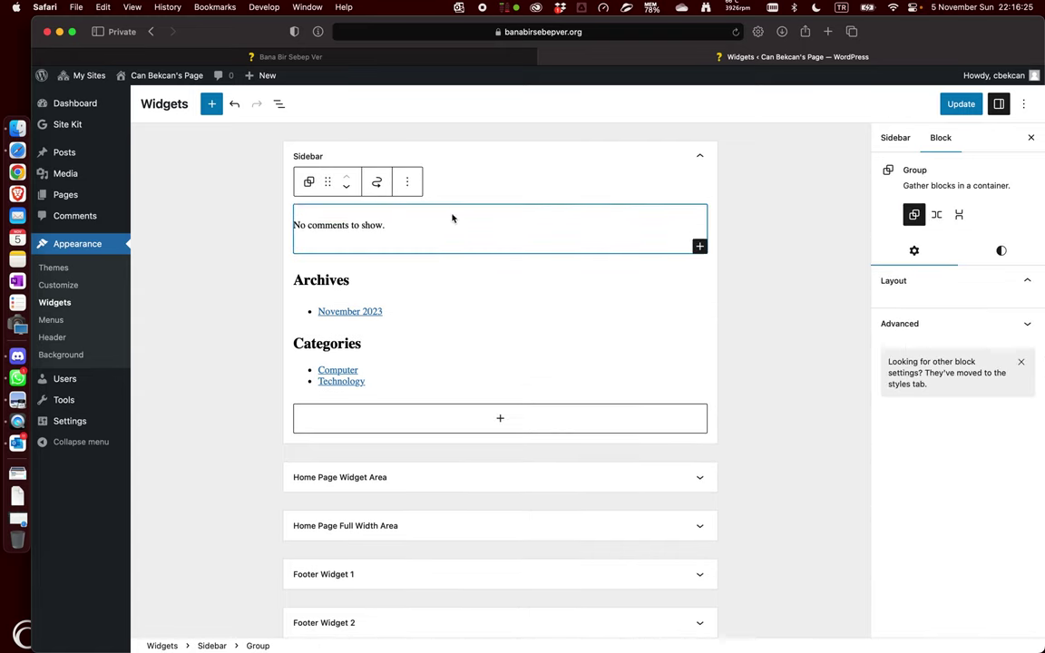
pyautogui.click(408, 182)
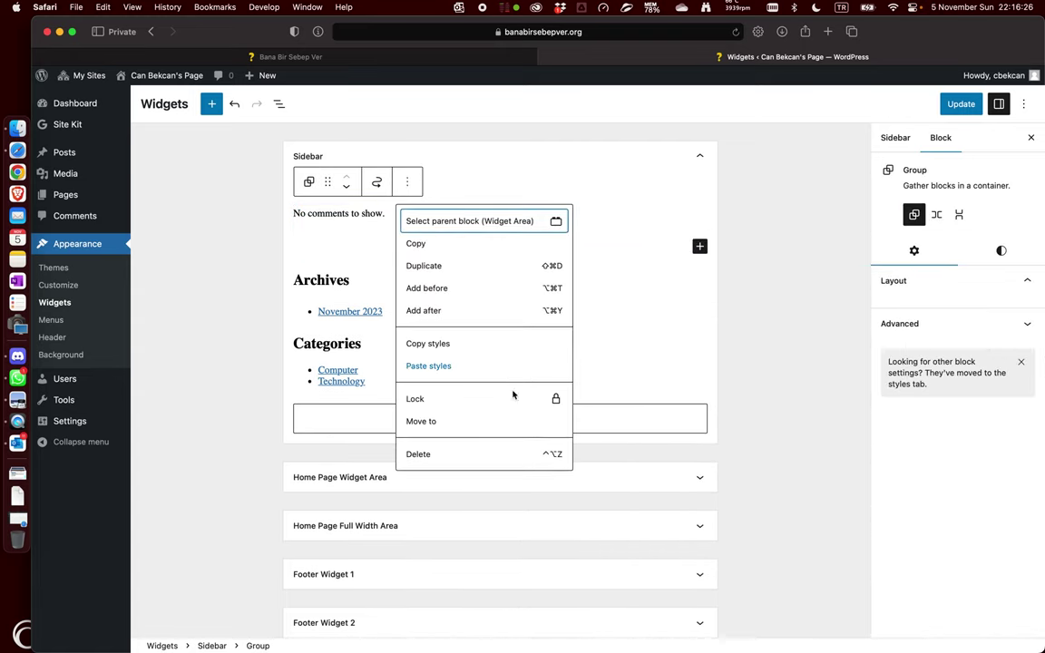
pyautogui.click(520, 456)
# Delete the Archives heading and the group holding the monthly archive list from the Sidebar widget area
pyautogui.click(381, 214)
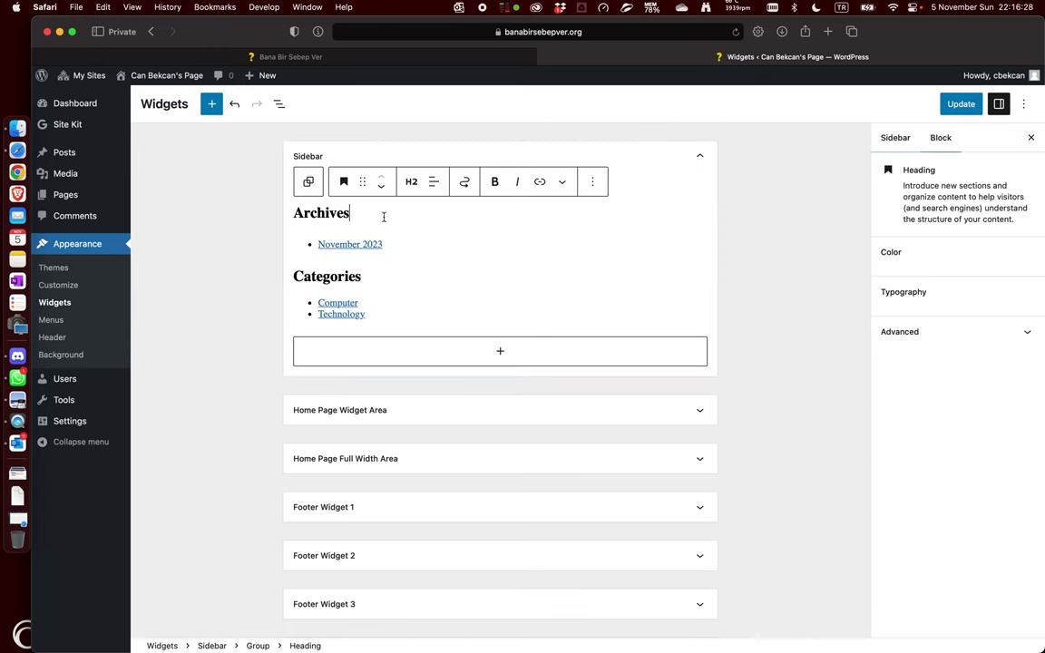
pyautogui.click(592, 183)
pyautogui.click(625, 480)
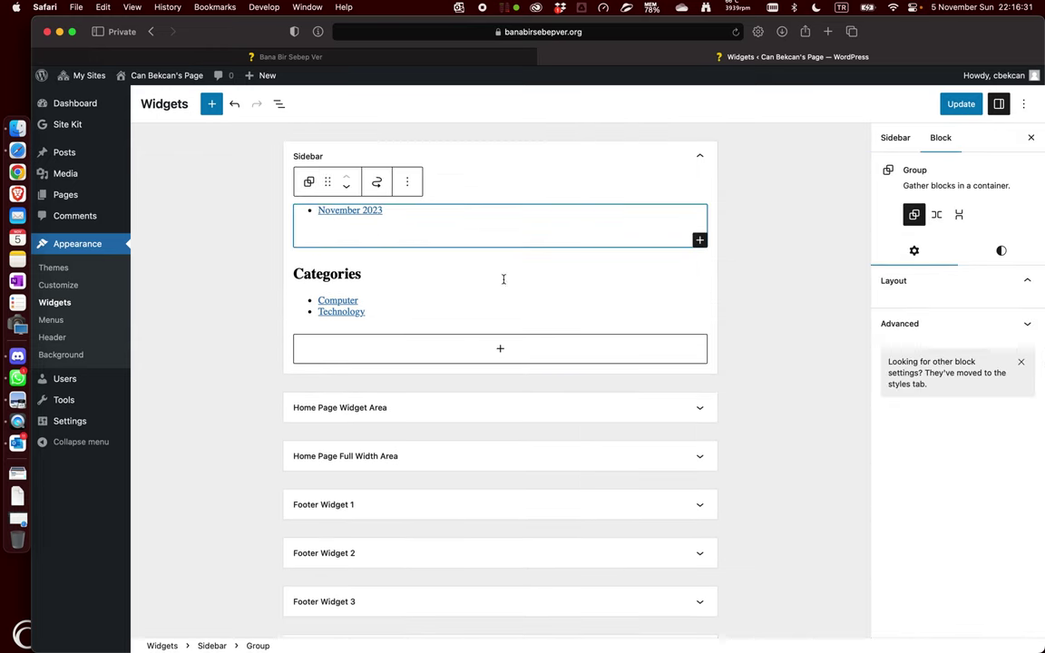
pyautogui.click(407, 181)
pyautogui.click(487, 456)
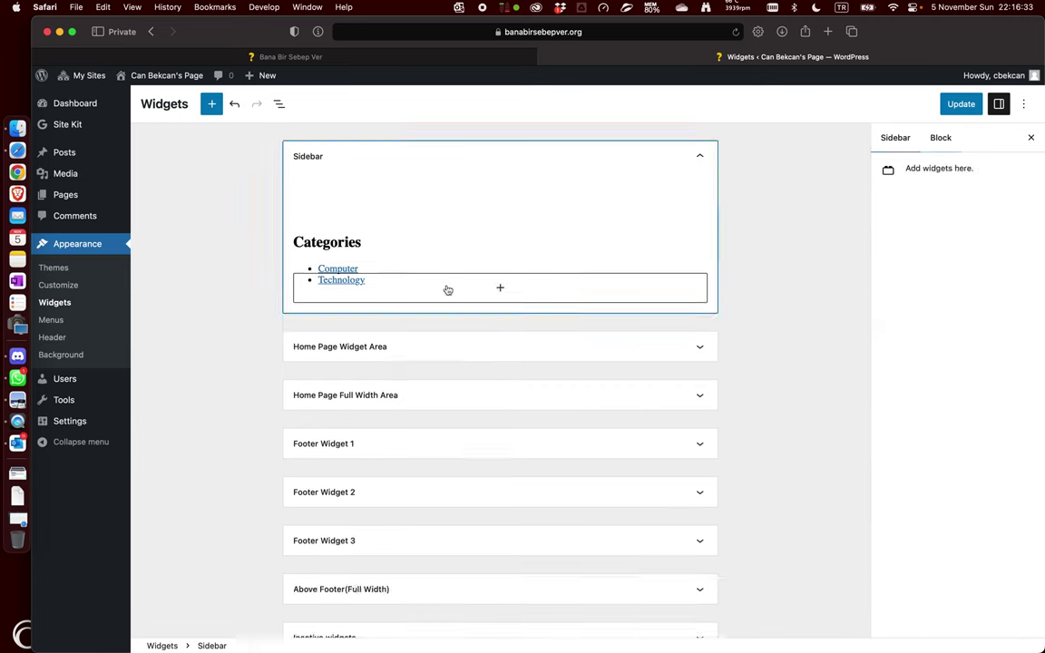
# Delete the Categories heading and the group holding the category list from the Sidebar widget area
pyautogui.click(417, 220)
pyautogui.click(592, 182)
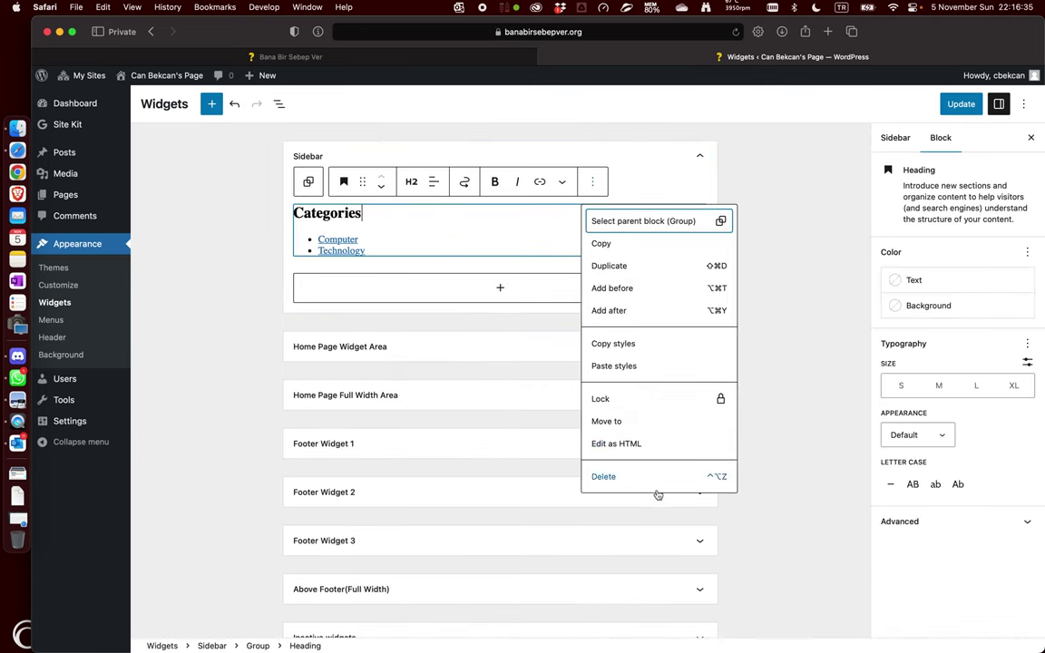
pyautogui.click(651, 487)
pyautogui.click(407, 181)
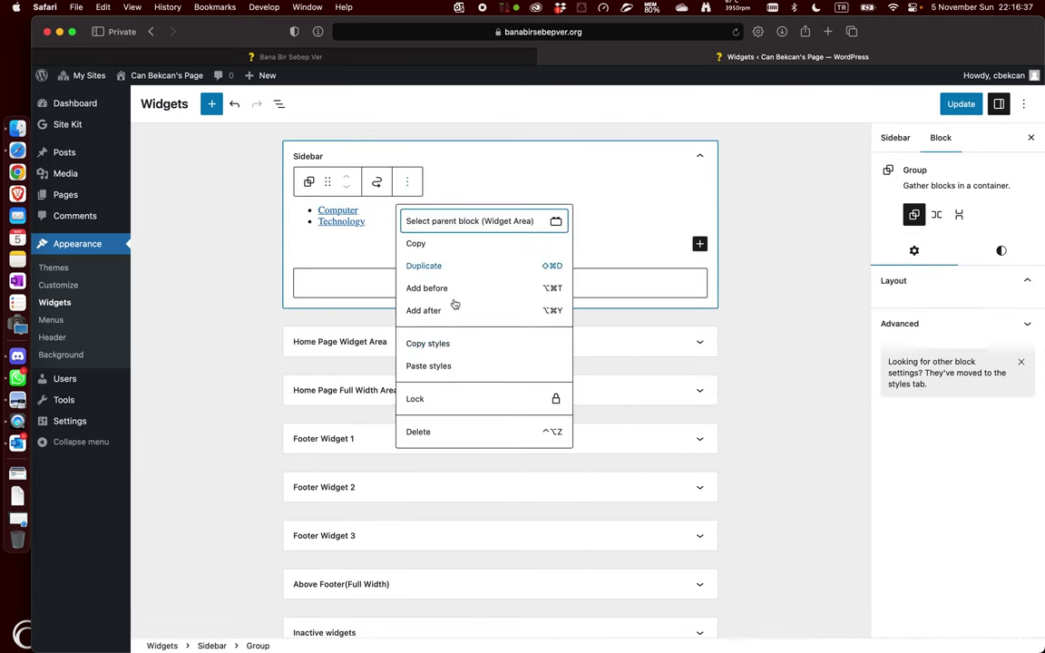
pyautogui.click(470, 435)
# Add an Image block to the empty Sidebar widget area
pyautogui.click(498, 201)
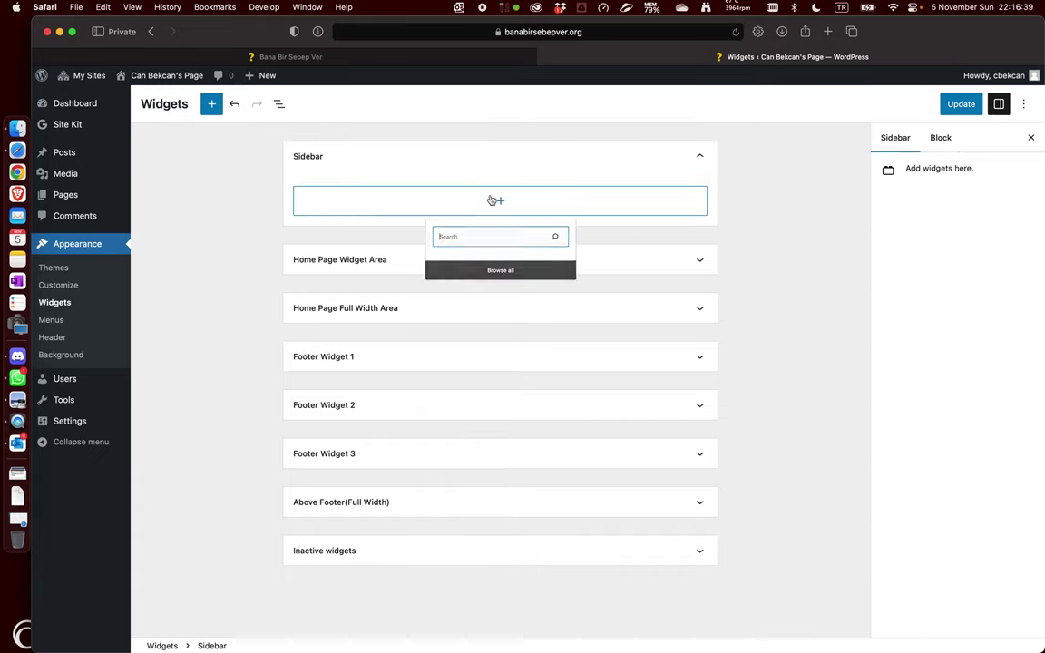
pyautogui.click(445, 177)
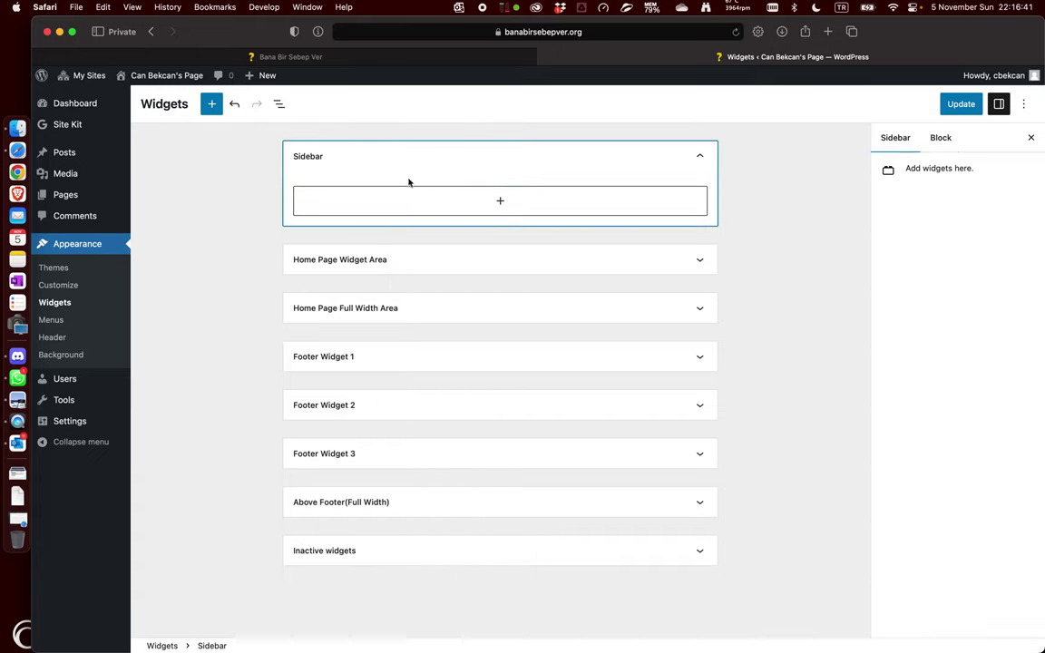
pyautogui.click(499, 201)
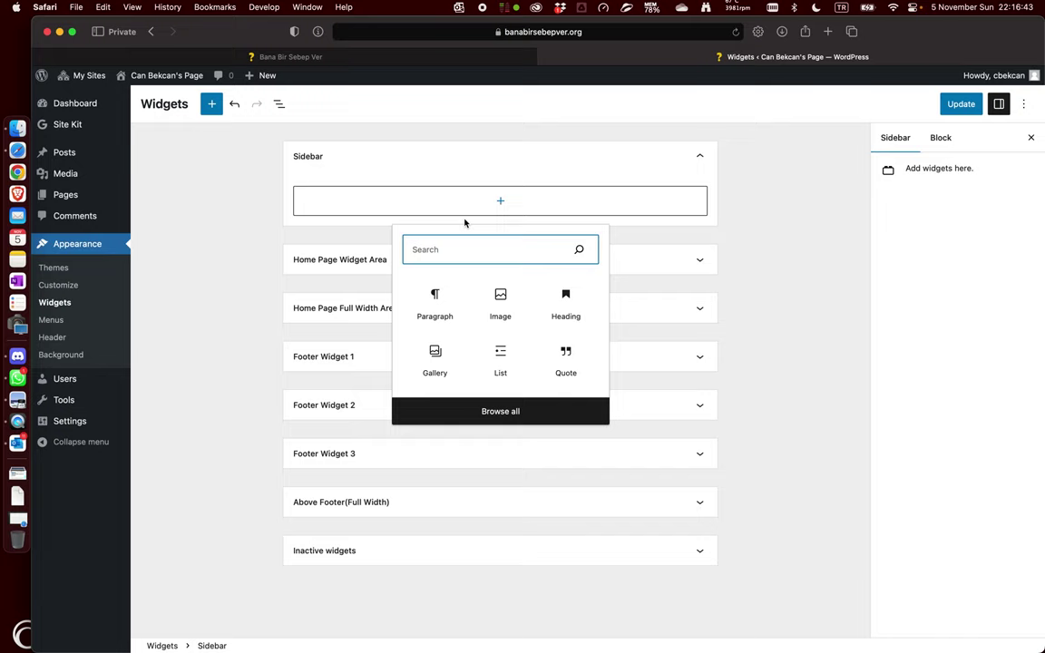
pyautogui.write('ima')
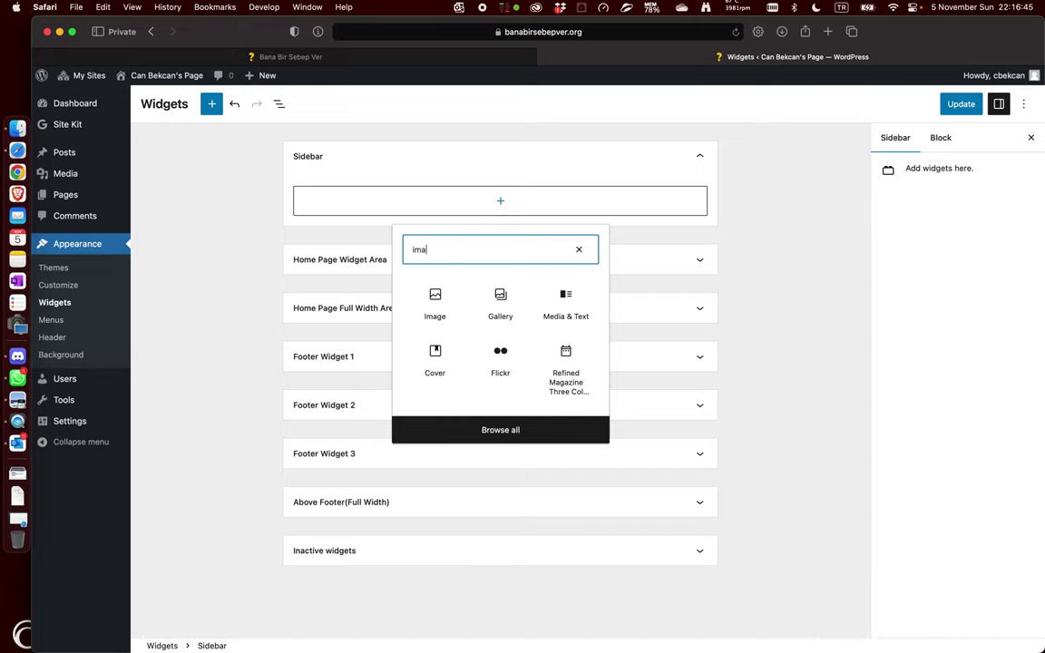
pyautogui.click(445, 308)
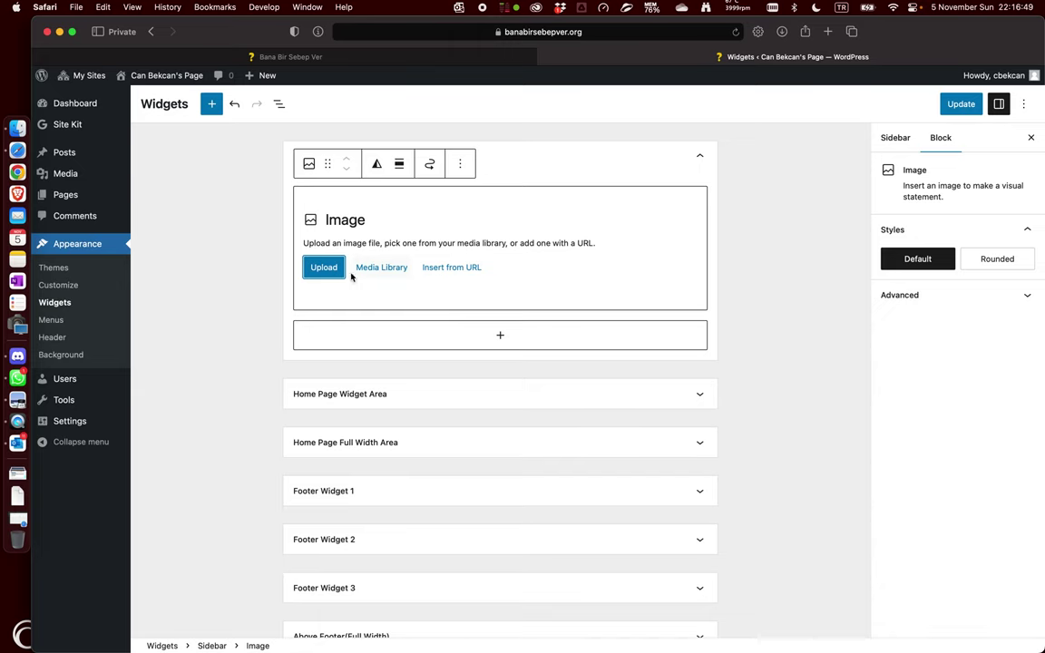
# Upload 360 Camera.png from Downloads into the Sidebar's Image block and collapse the Sidebar area
pyautogui.click(323, 277)
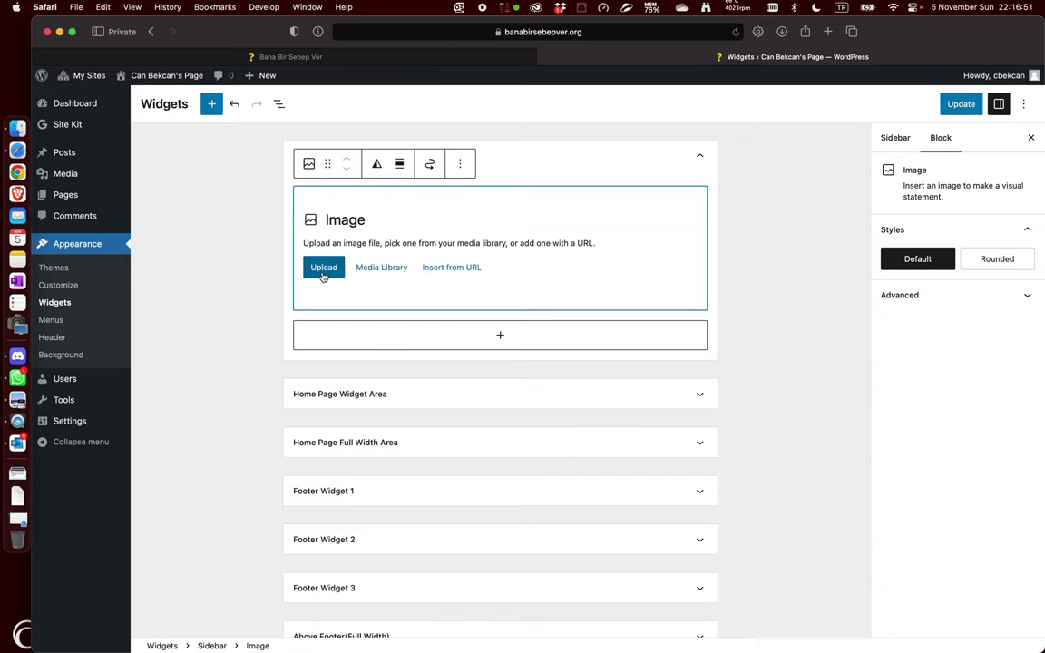
pyautogui.scroll(-1, 373, 329)
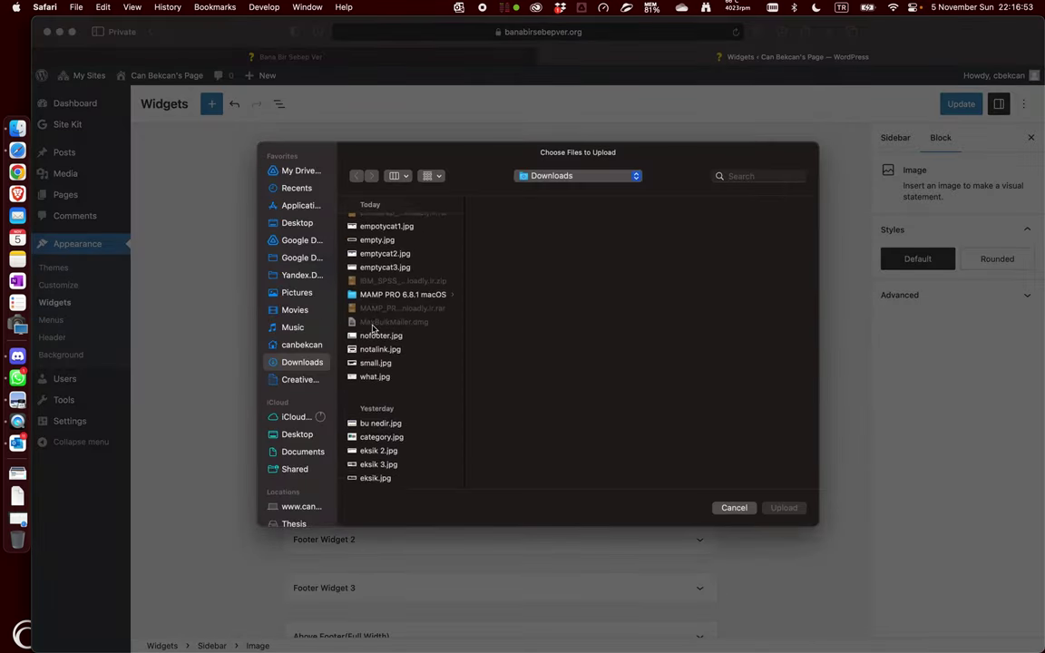
pyautogui.scroll(-5, 373, 330)
pyautogui.scroll(-5, 379, 328)
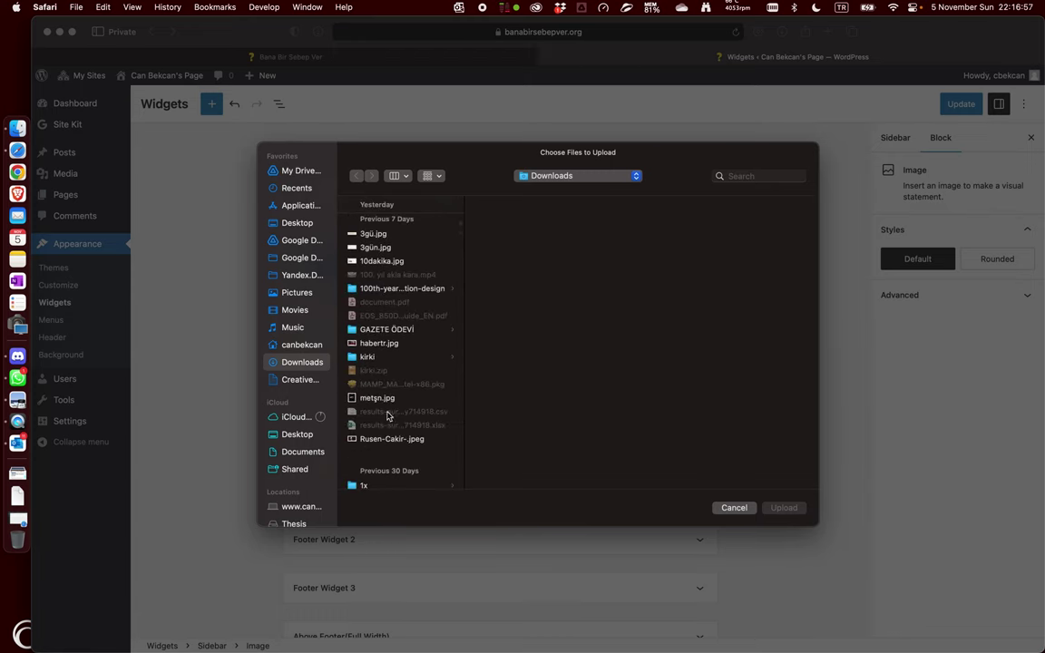
pyautogui.scroll(-4, 399, 406)
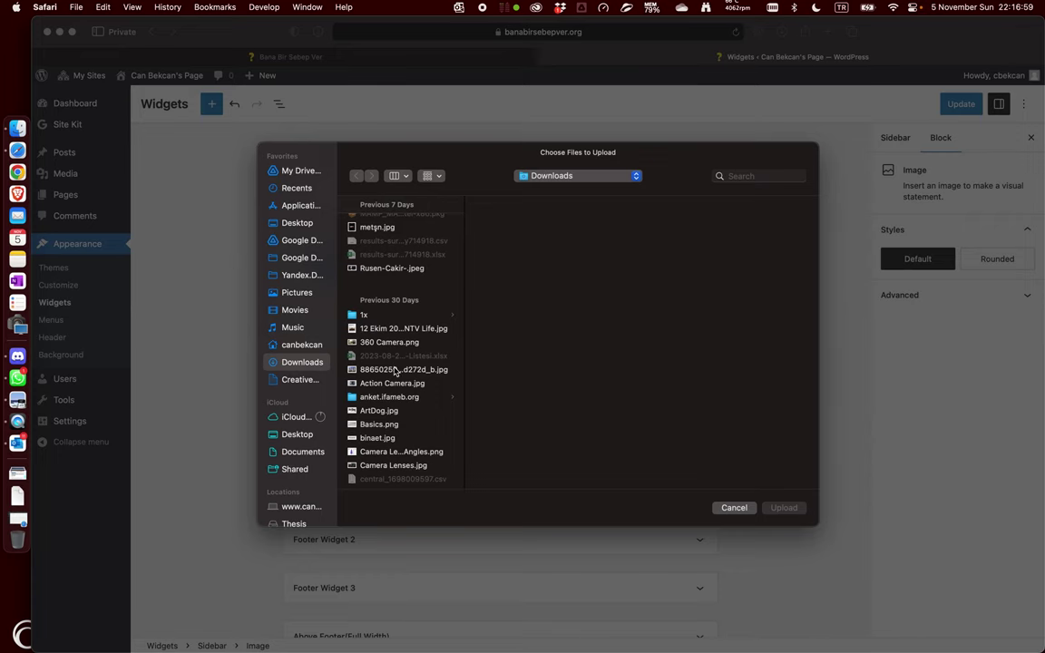
pyautogui.click(384, 343)
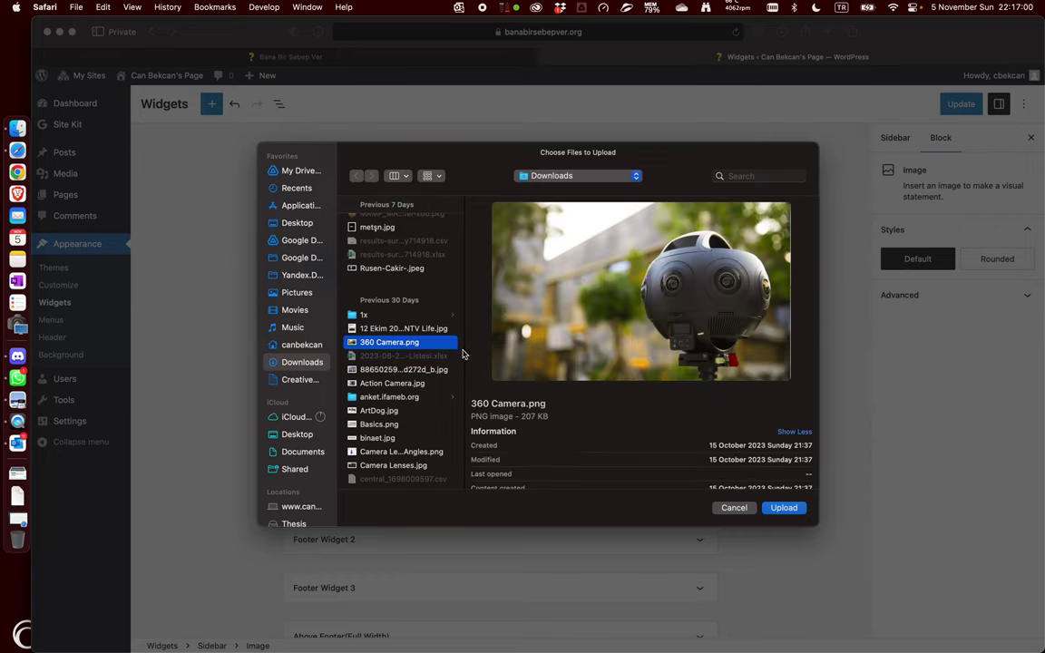
pyautogui.click(784, 511)
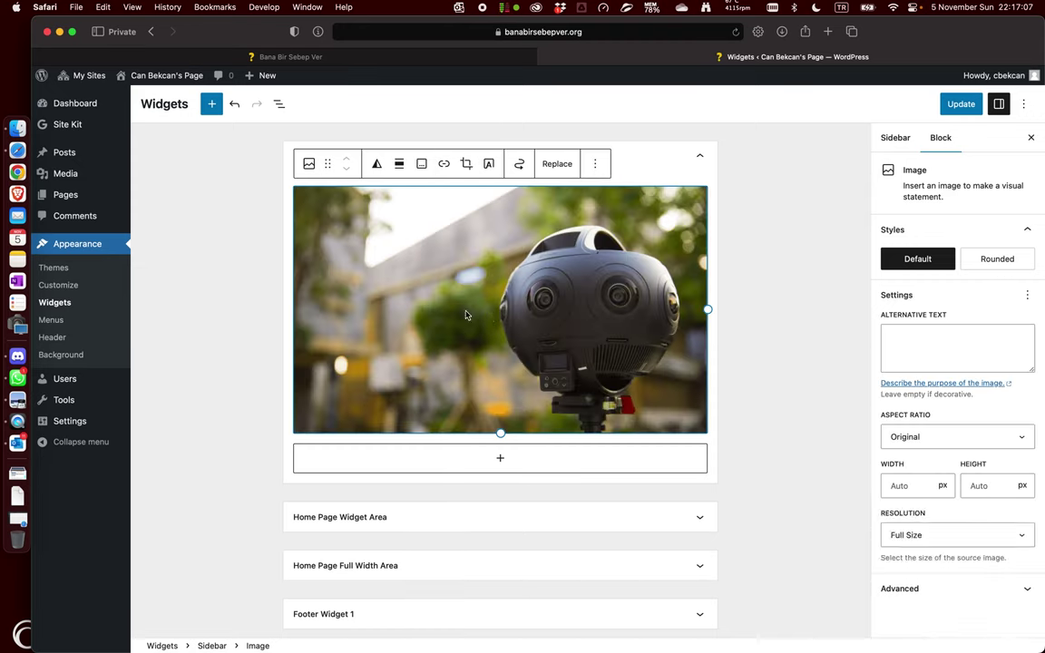
pyautogui.click(696, 159)
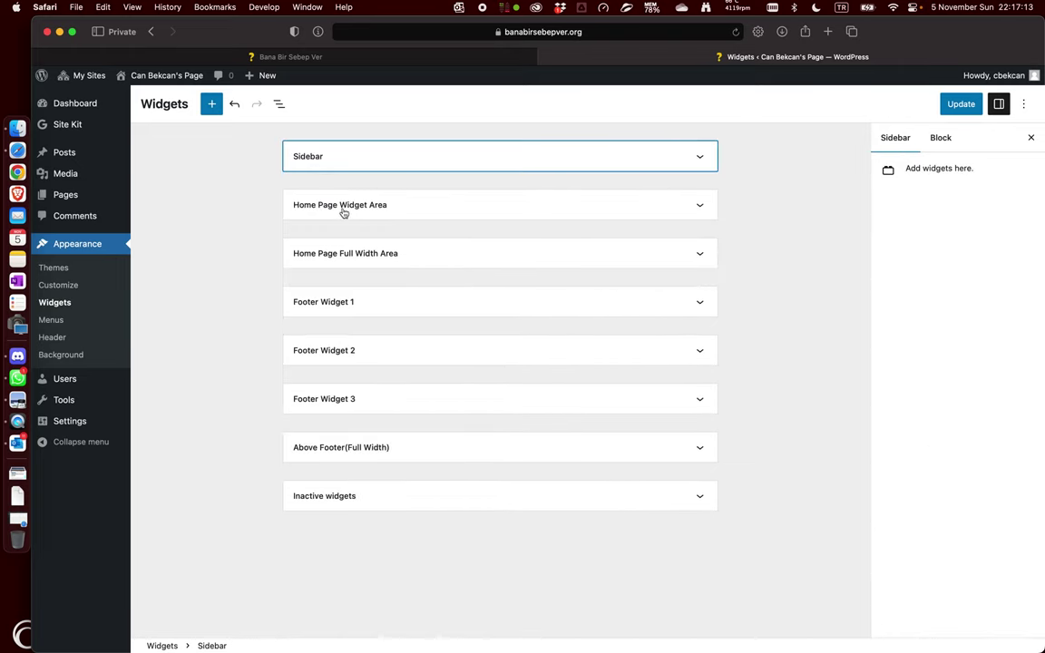
# Add an Image block to the Home Page Widget Area and upload empty.jpg from Downloads into it
pyautogui.click(445, 212)
pyautogui.click(448, 257)
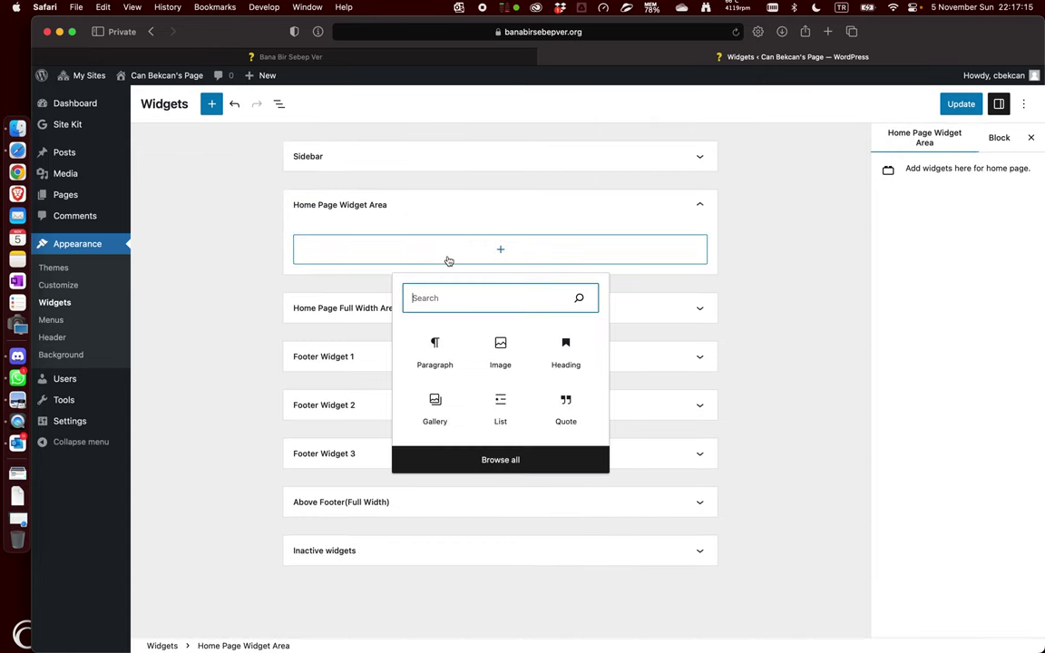
pyautogui.write('image')
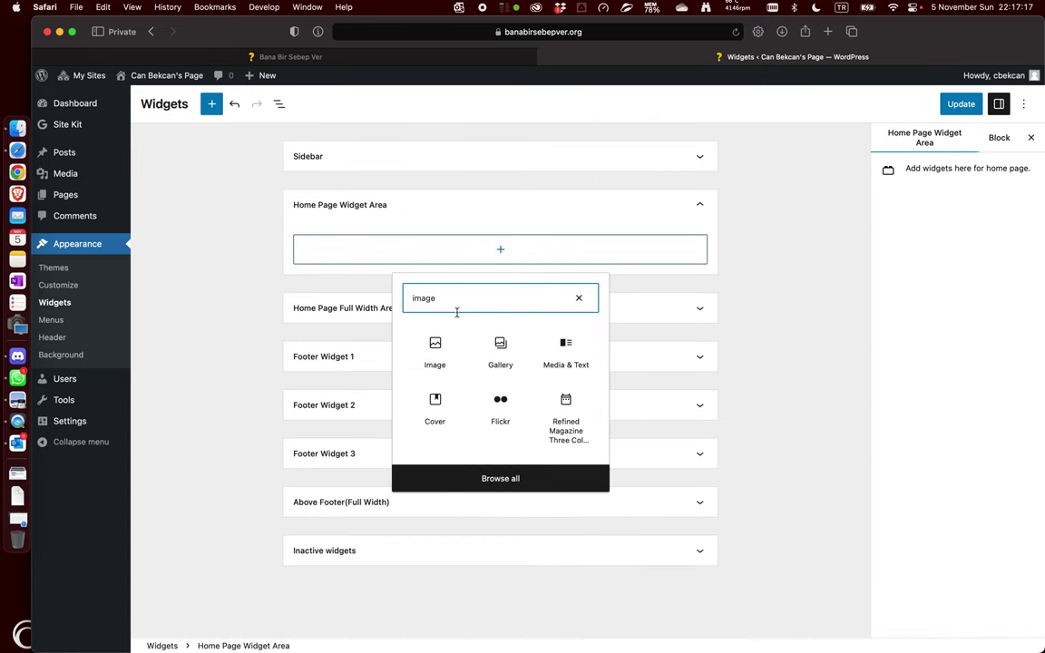
pyautogui.click(434, 350)
pyautogui.click(324, 317)
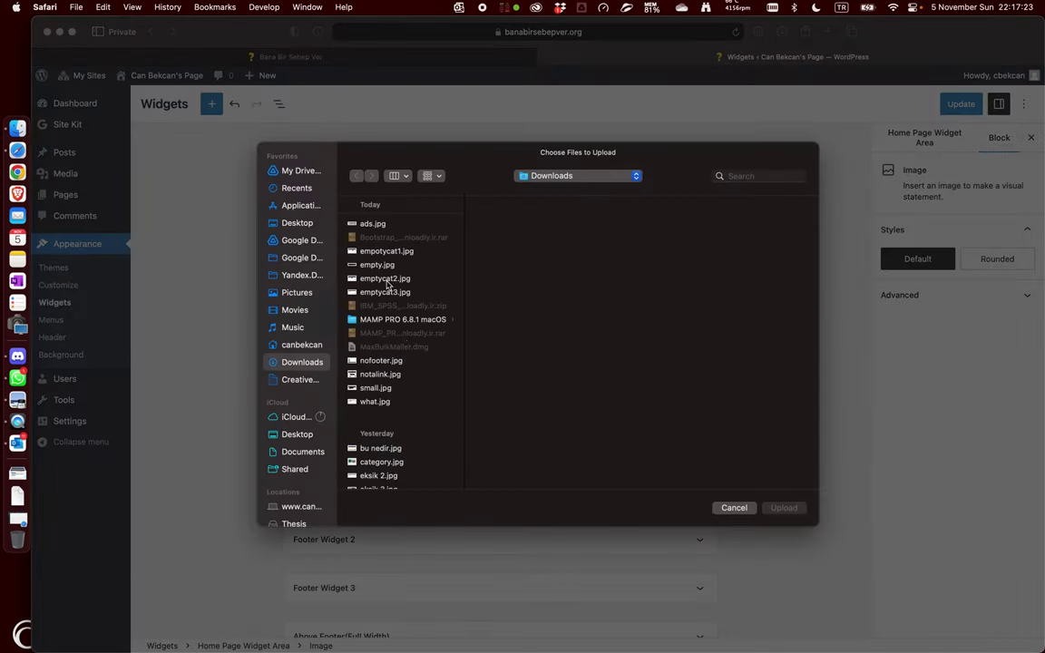
pyautogui.click(367, 266)
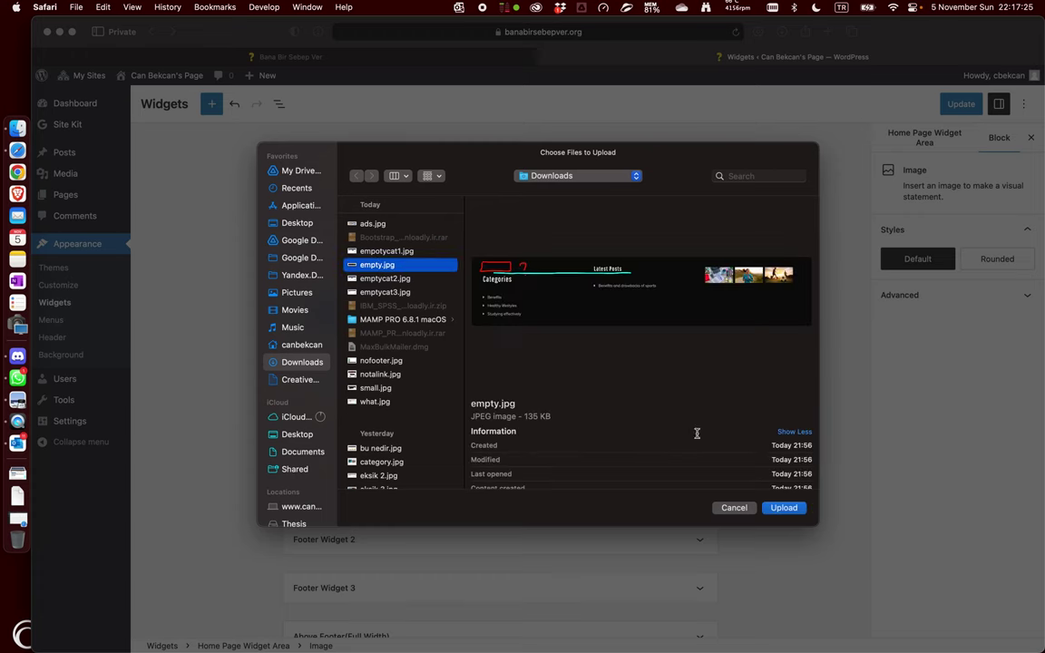
pyautogui.click(784, 508)
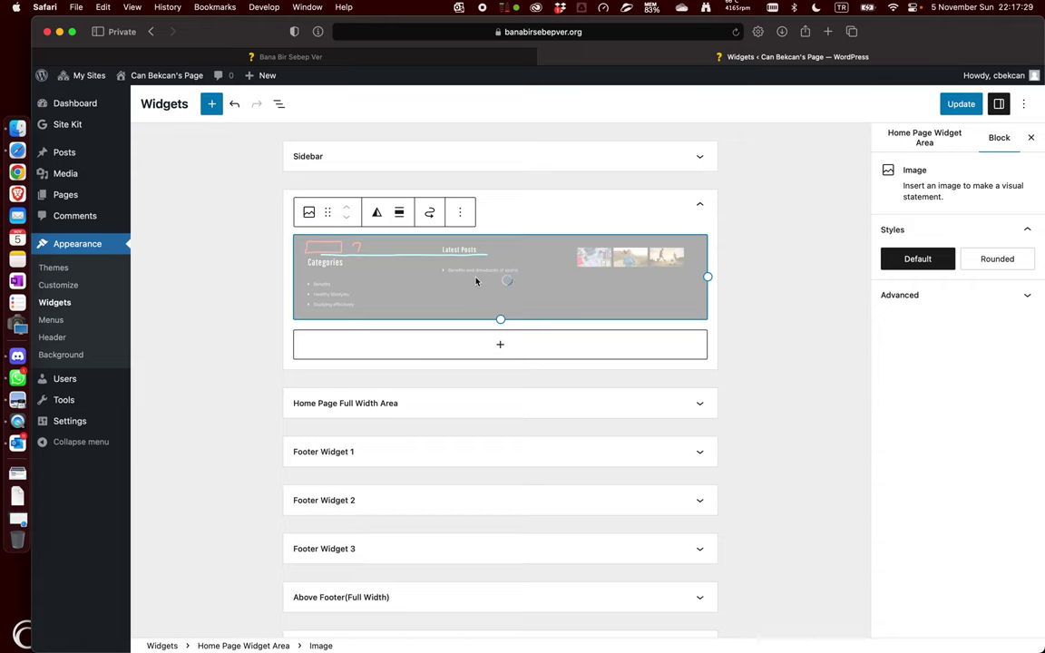
# Add a paragraph reading "This visual must be 728x90" below the image in the Home Page Widget Area
pyautogui.click(484, 343)
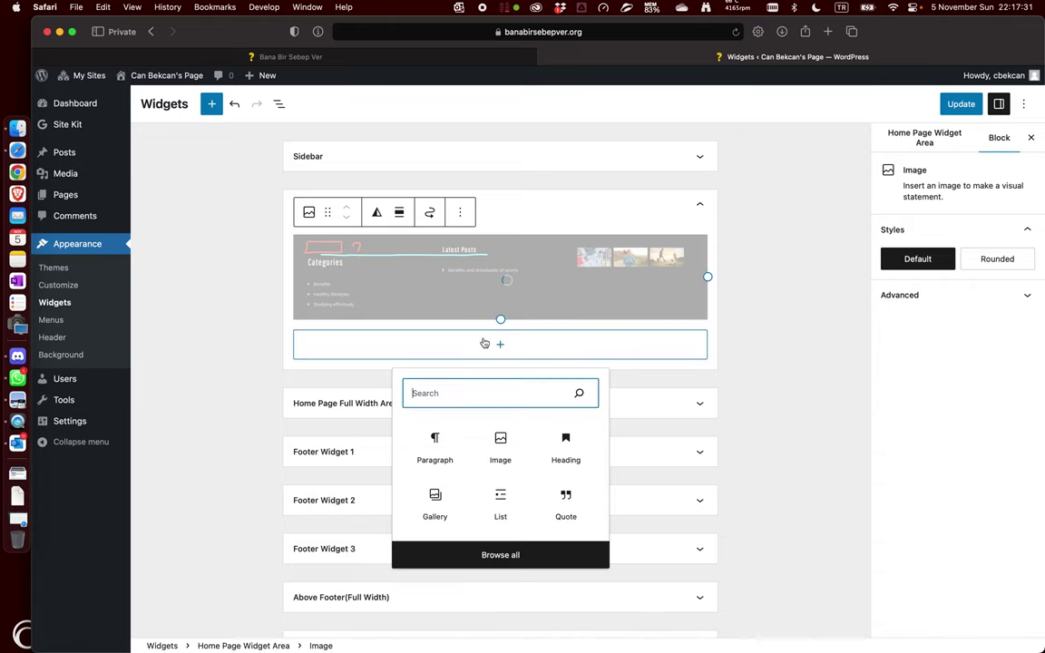
pyautogui.click(435, 444)
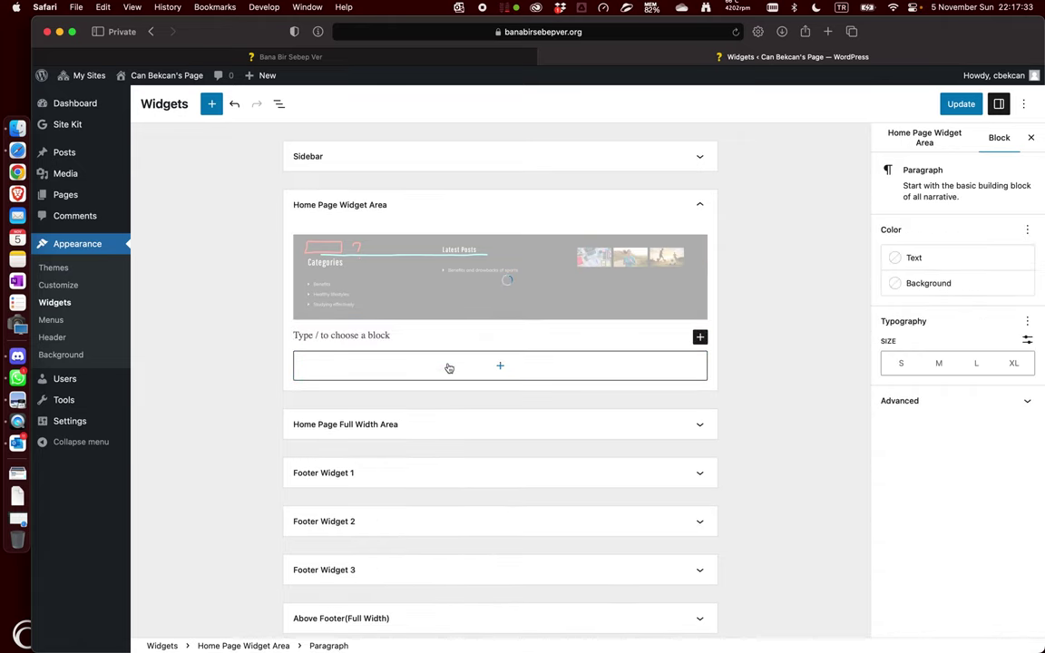
pyautogui.write('This visual must be 728x90')
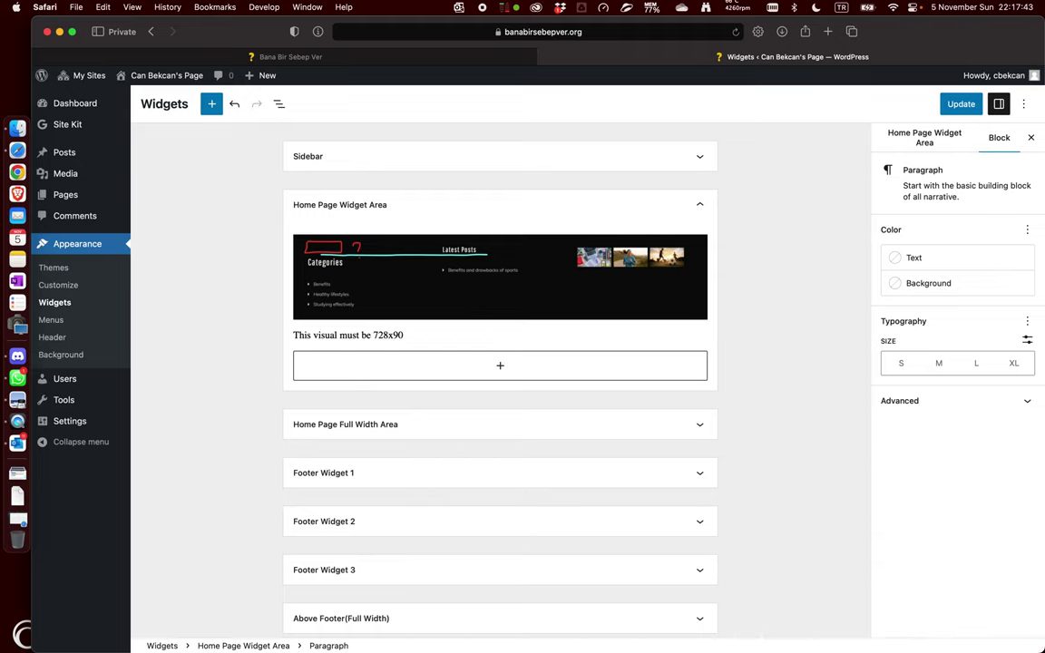
# Delete the paragraph below the image in the Home Page Widget Area
pyautogui.press('super+a')
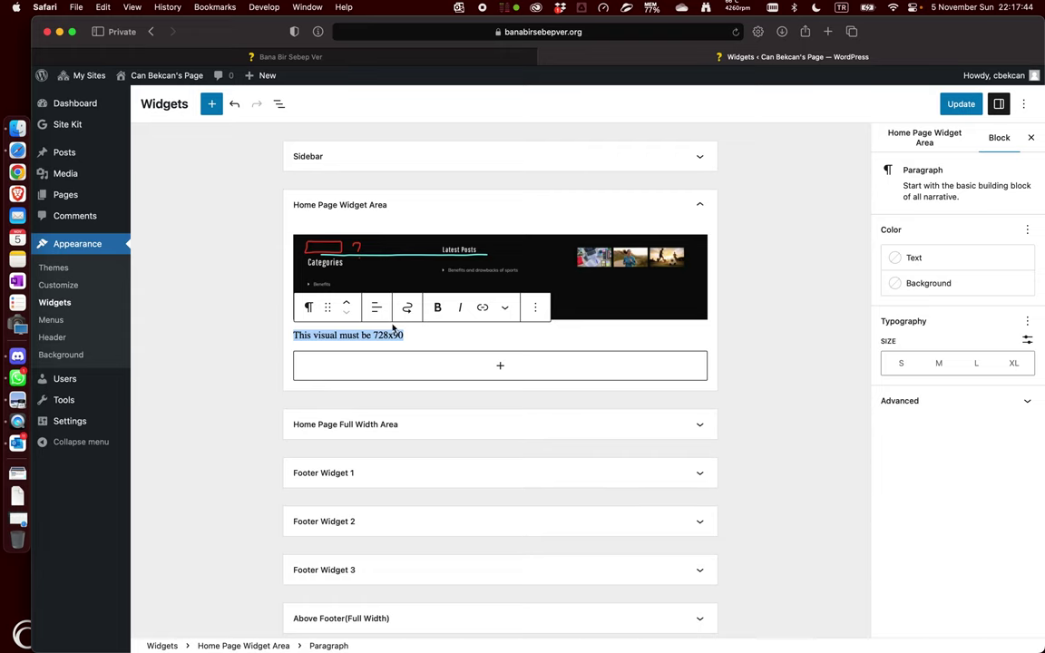
pyautogui.click(535, 307)
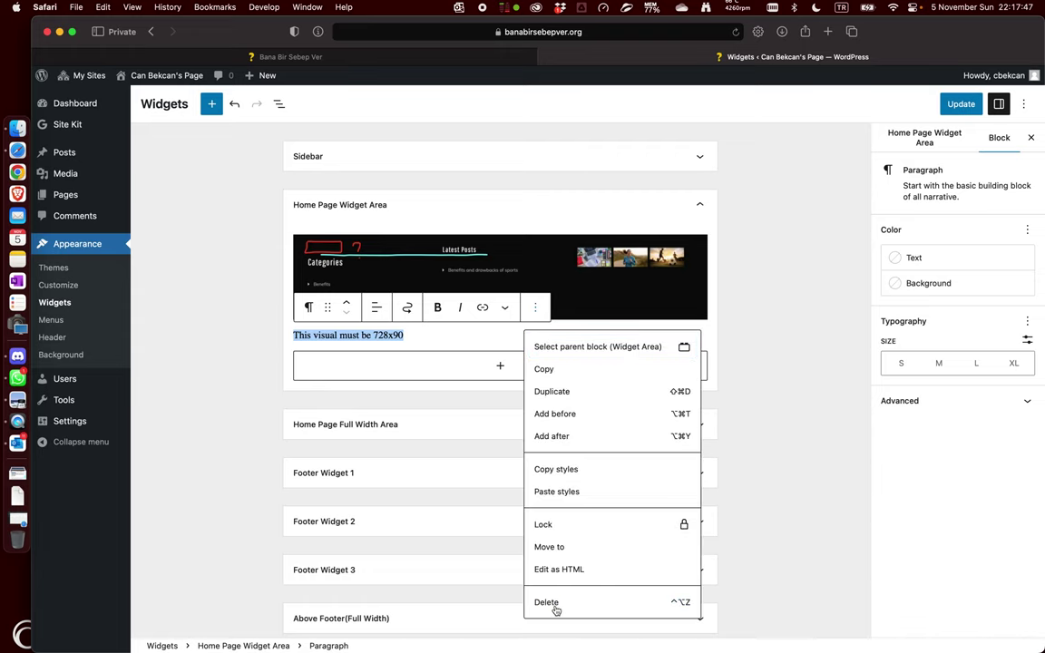
pyautogui.click(547, 603)
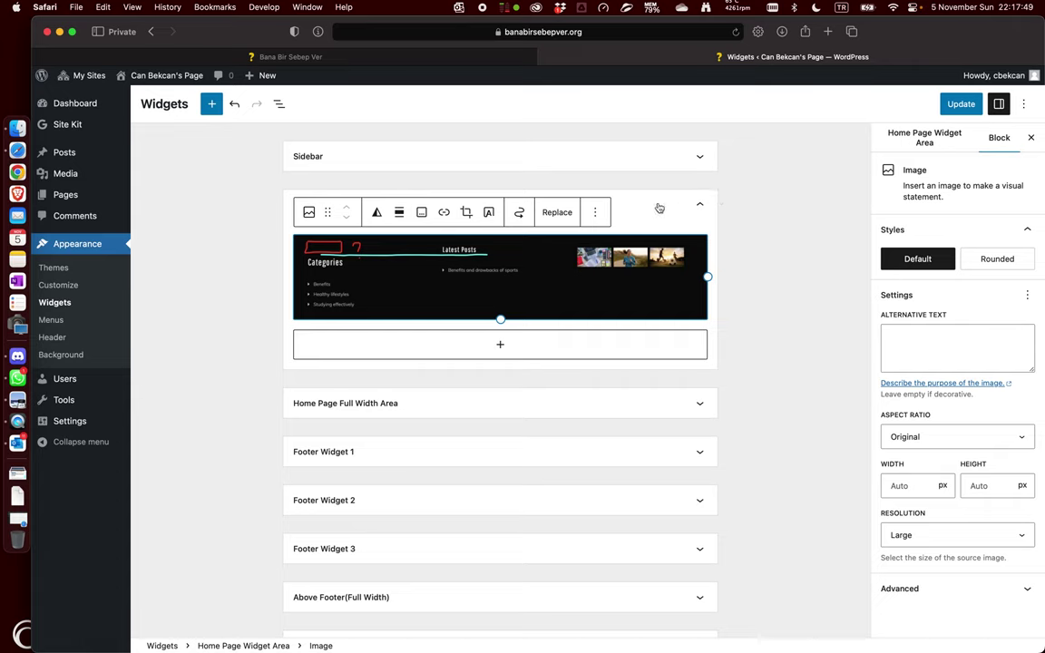
# Collapse the Home Page Widget Area and add a heading reading "Company" to Footer Widget 1
pyautogui.click(698, 205)
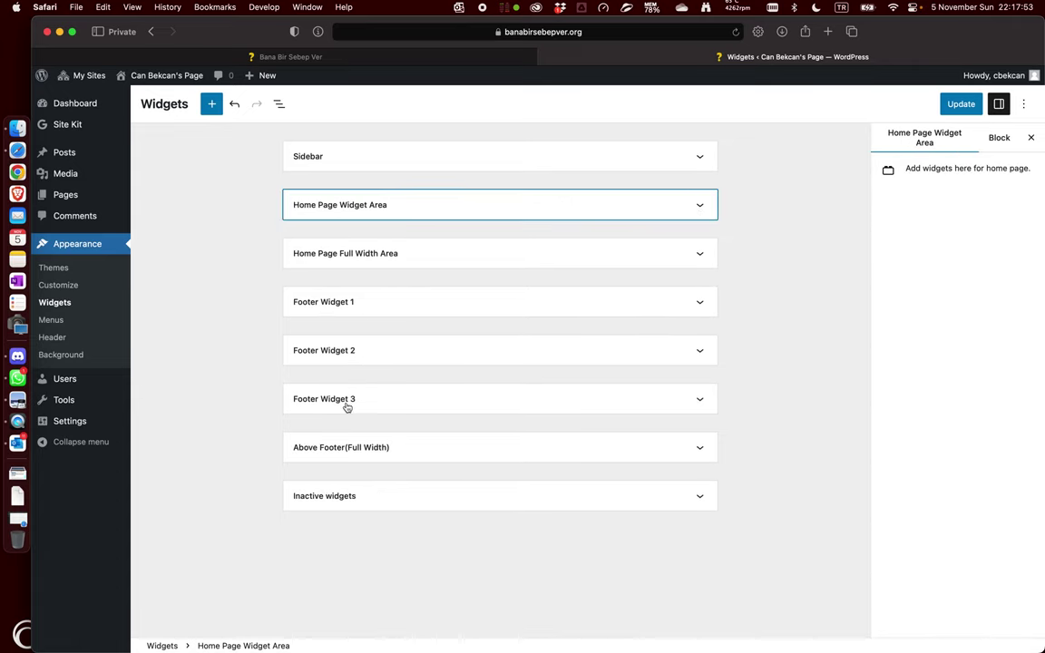
pyautogui.click(384, 304)
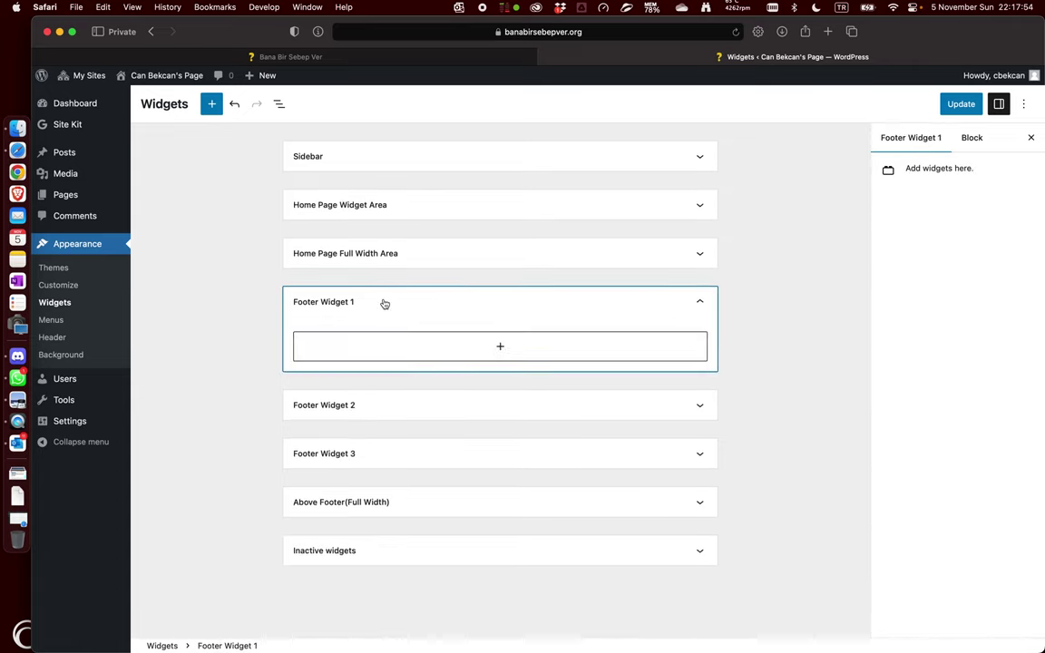
pyautogui.click(410, 345)
pyautogui.write('h')
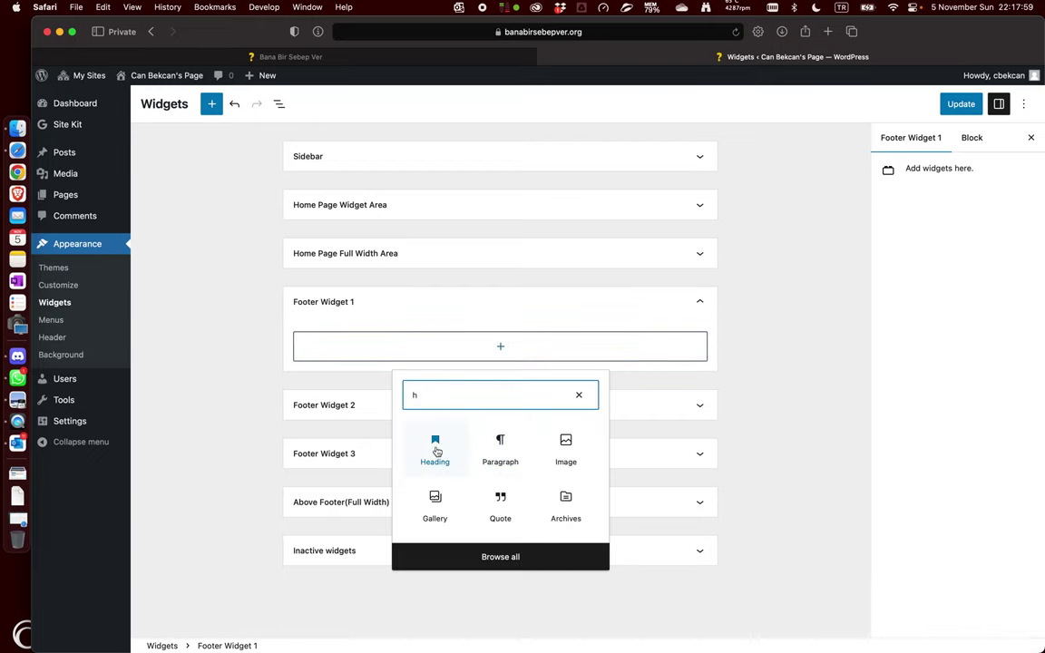
pyautogui.click(435, 449)
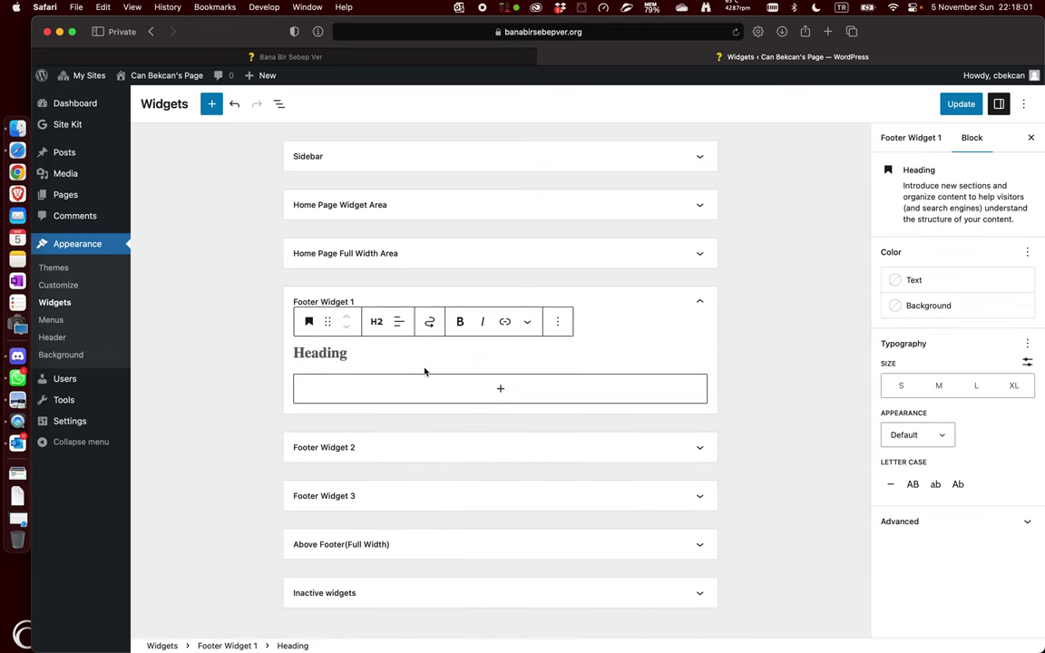
pyautogui.write('Compnay')
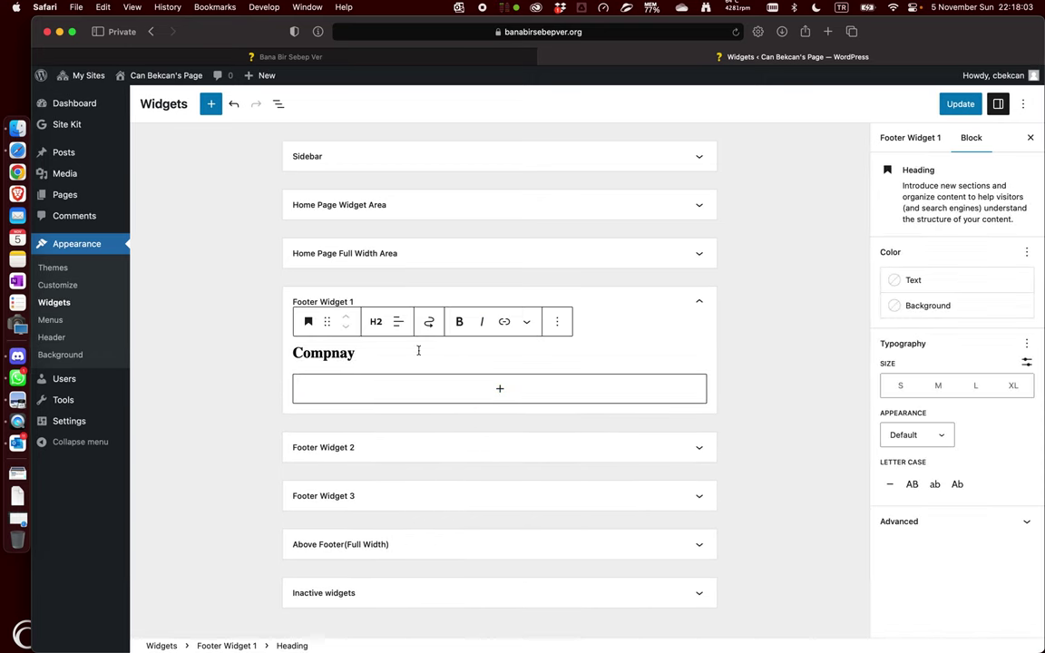
pyautogui.press('BackSpace')
pyautogui.press('BackSpace')
pyautogui.press('BackSpace')
pyautogui.write('any')
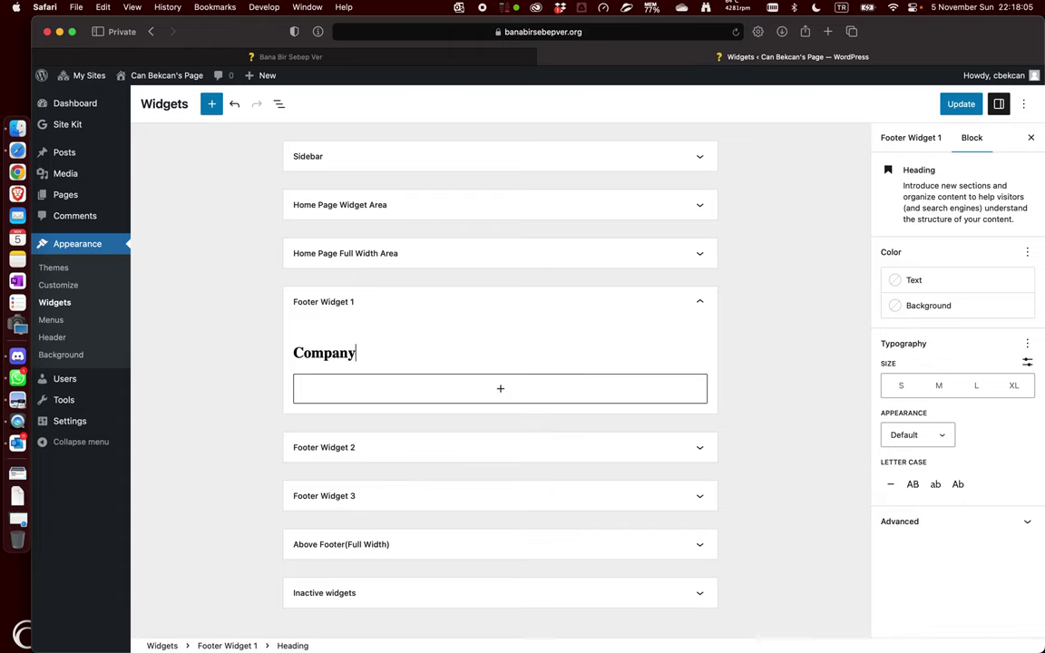
# Add a list with the item "About" below the Company heading in Footer Widget 1 and select the item's text
pyautogui.click(409, 396)
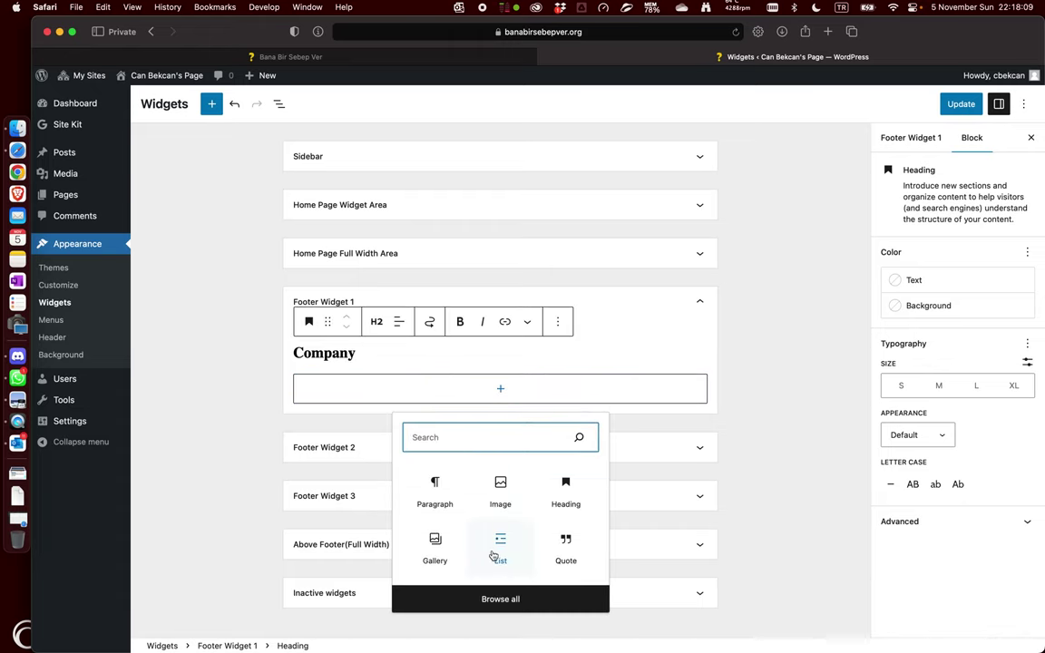
pyautogui.write('lis')
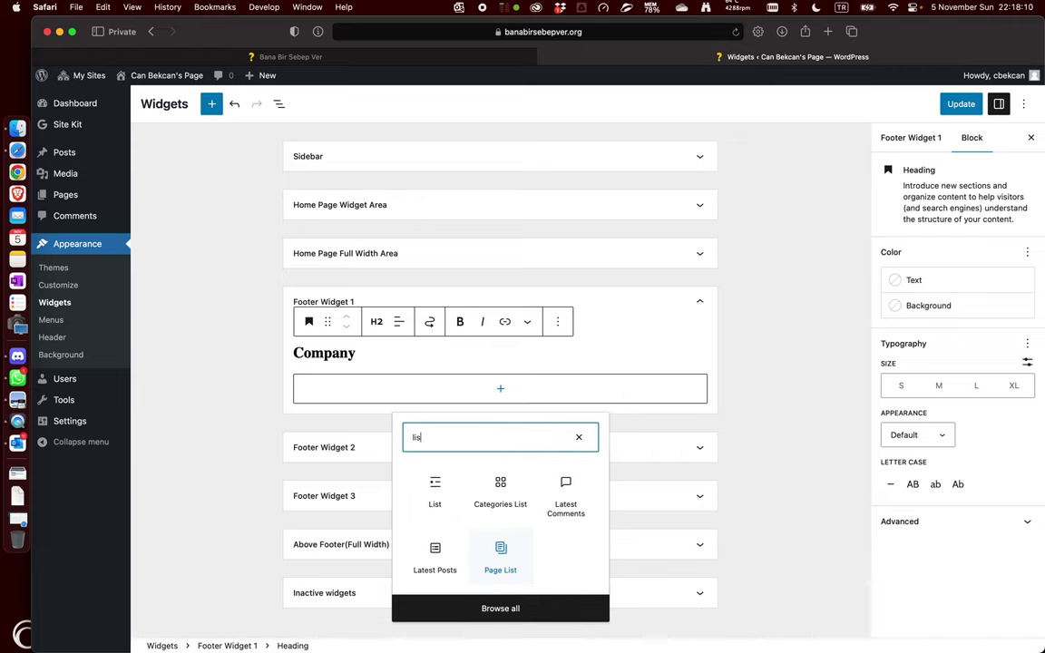
pyautogui.click(433, 492)
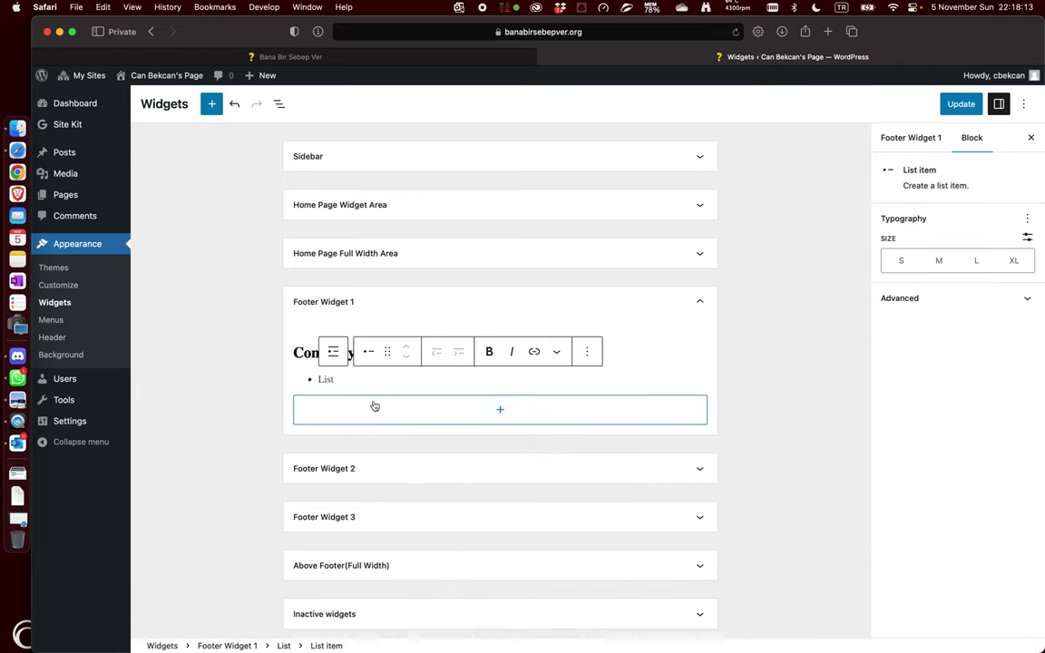
pyautogui.write('About')
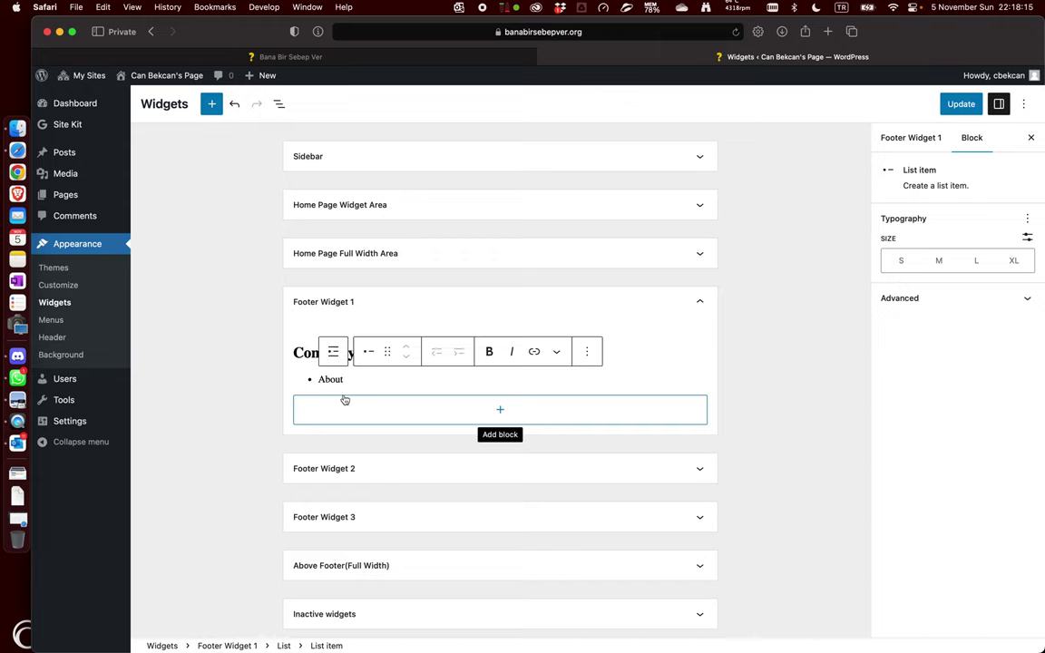
pyautogui.doubleClick(333, 379)
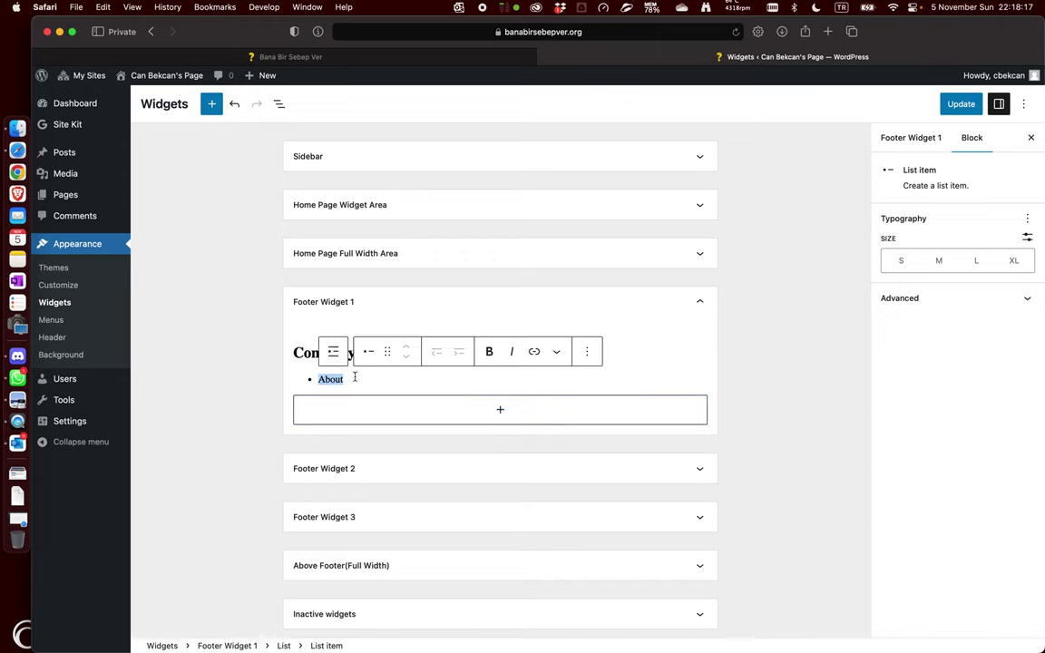
pyautogui.moveTo(355, 380); pyautogui.dragTo(316, 375)
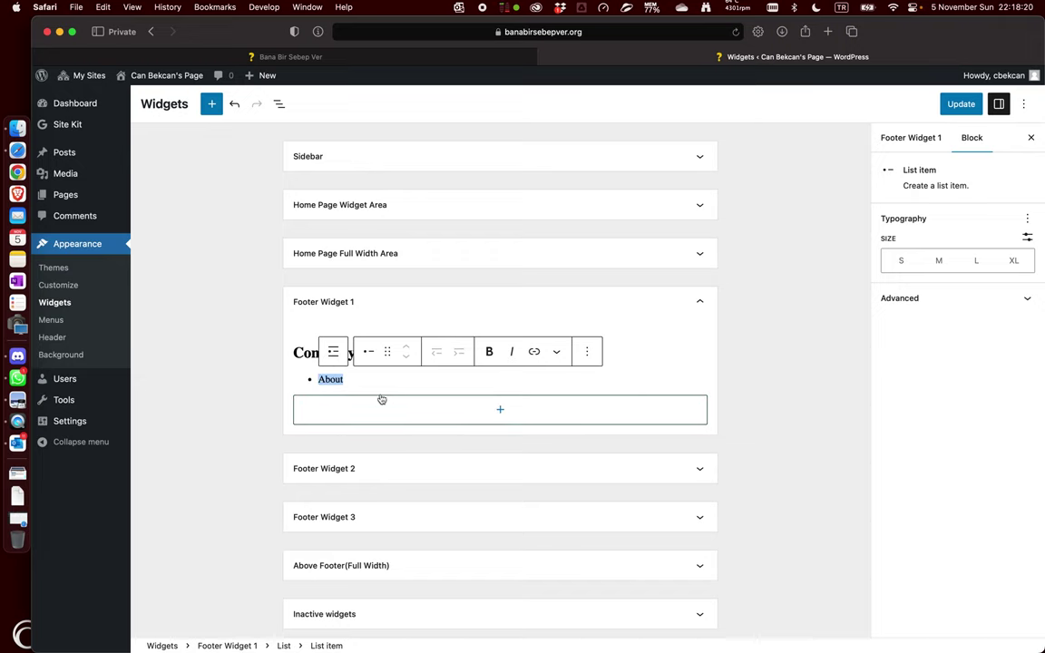
# Link the "About" list item in Footer Widget 1 to the site's About page
pyautogui.click(533, 355)
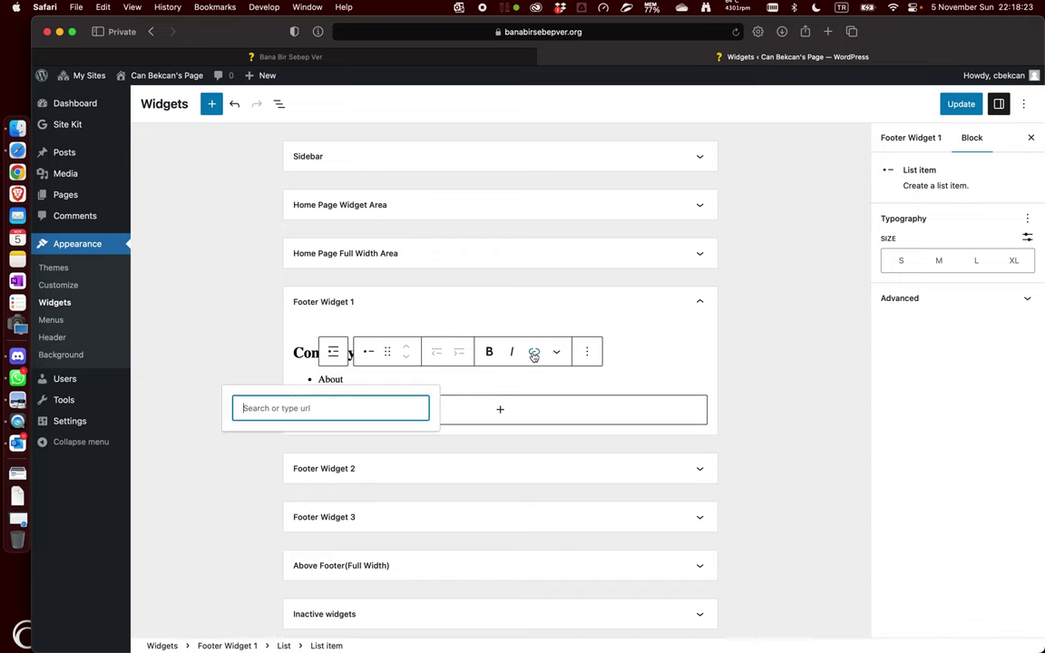
pyautogui.write('about')
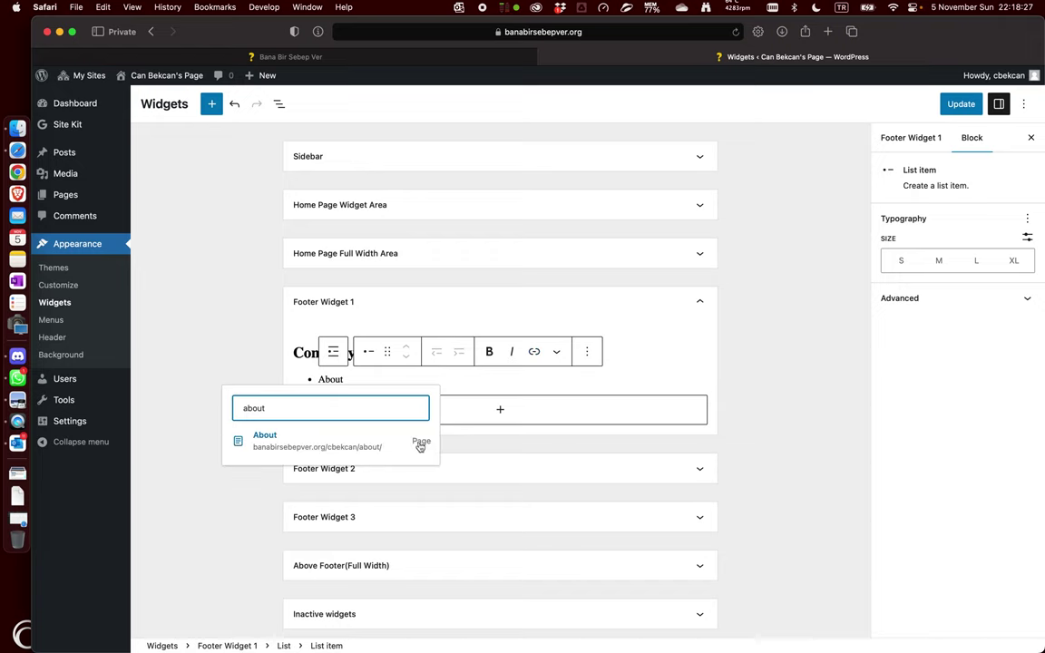
pyautogui.click(362, 440)
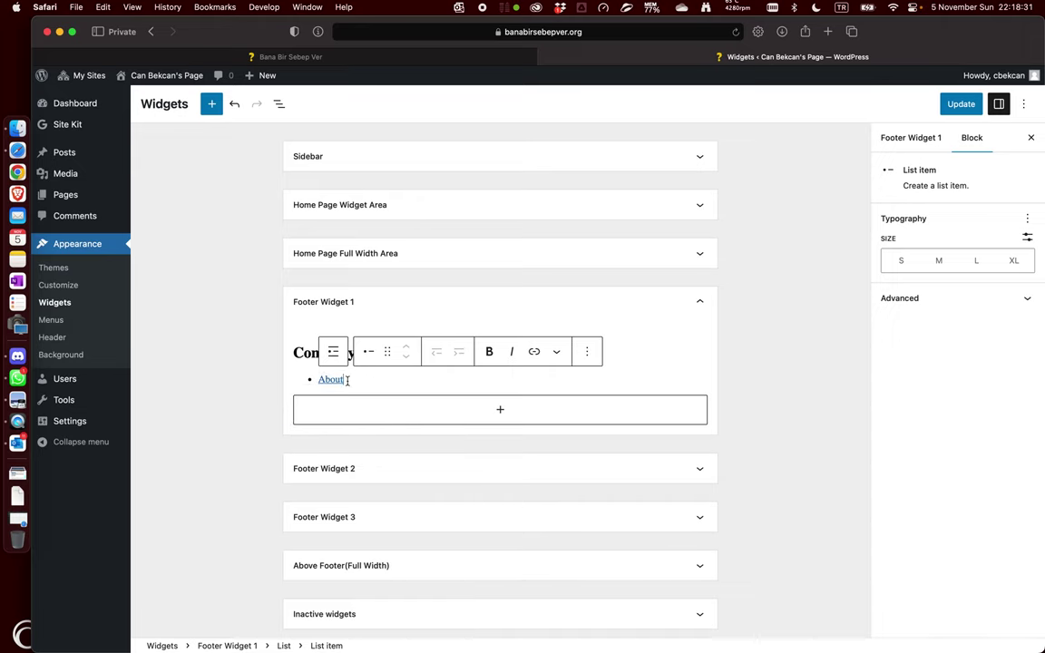
# Collapse Footer Widget 1 and add a Categories List block to Footer Widget 2
pyautogui.click(701, 301)
pyautogui.click(696, 351)
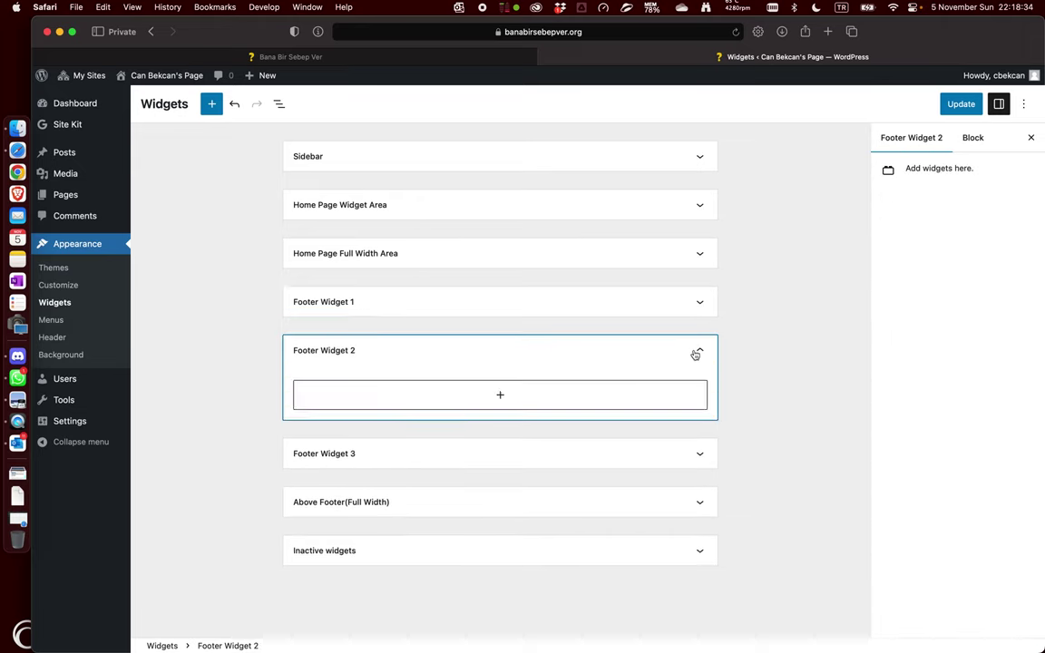
pyautogui.click(443, 404)
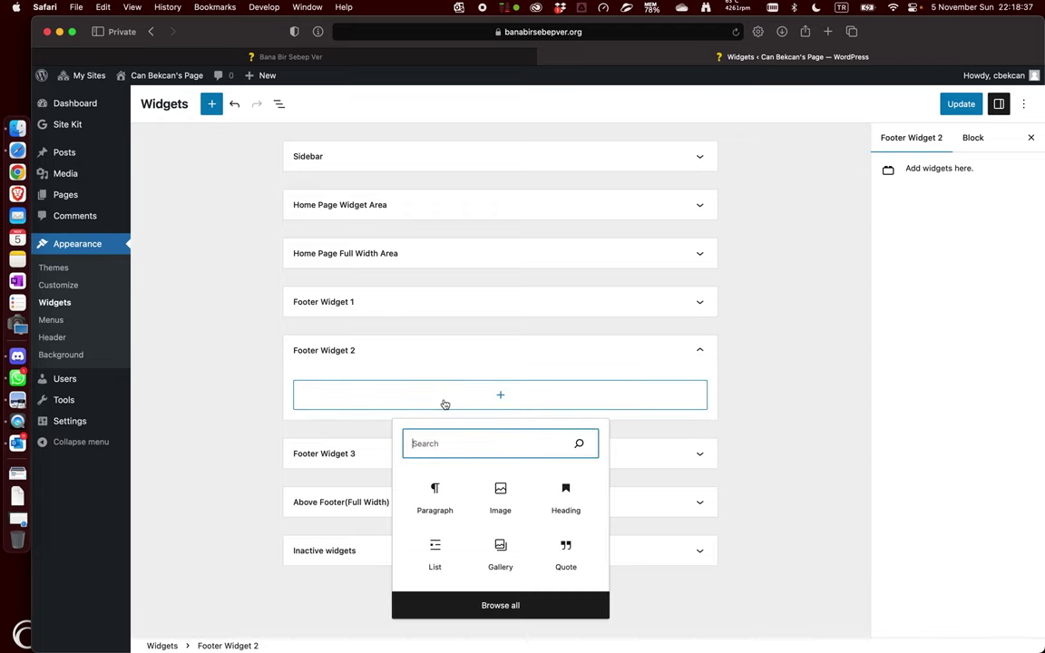
pyautogui.write('ca')
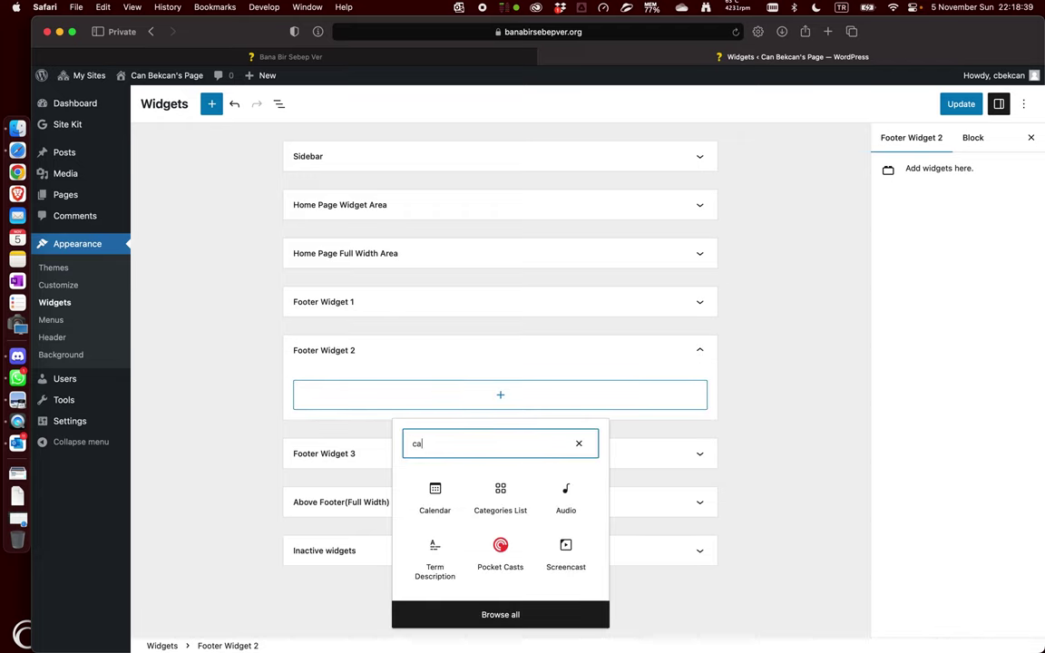
pyautogui.click(501, 497)
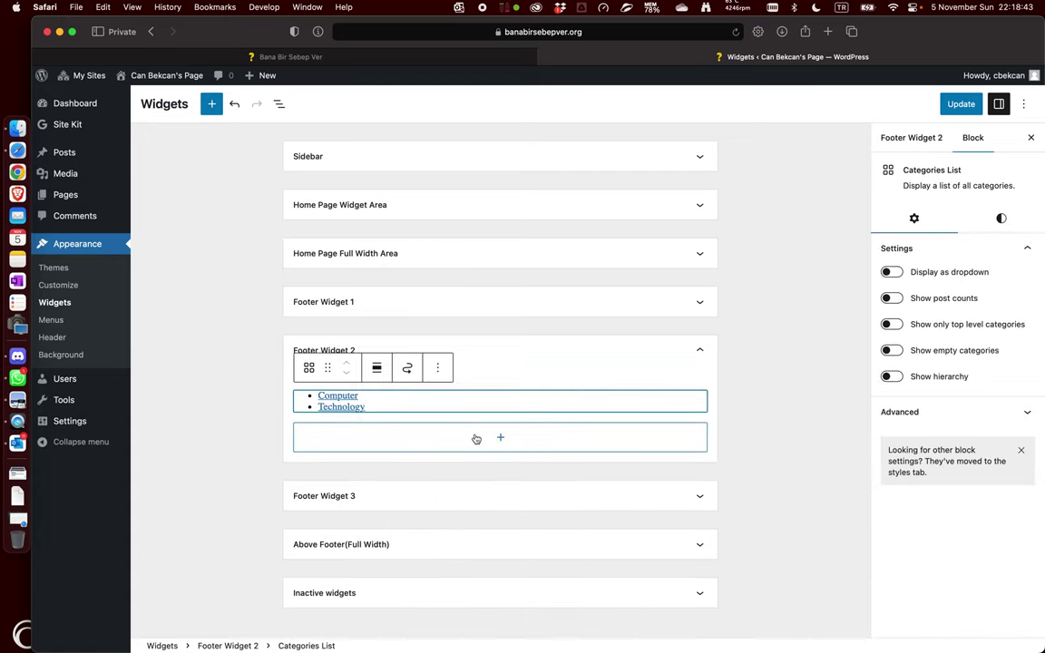
# Add a heading reading "Categories" to Footer Widget 2 and move it above the categories list
pyautogui.click(477, 441)
pyautogui.write('he')
pyautogui.click(434, 532)
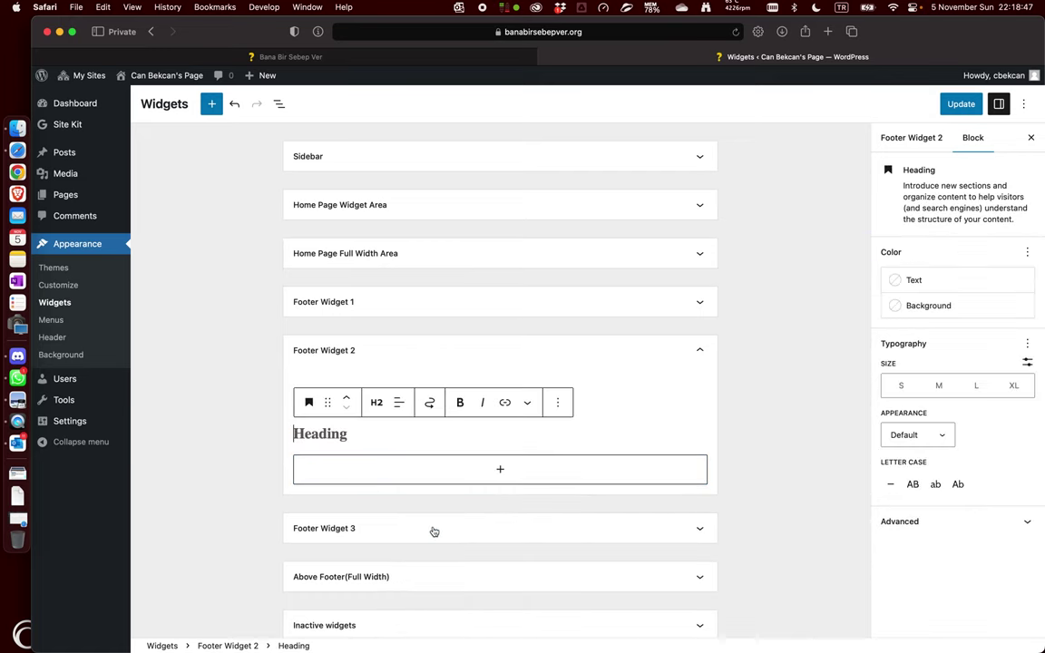
pyautogui.write('Cate')
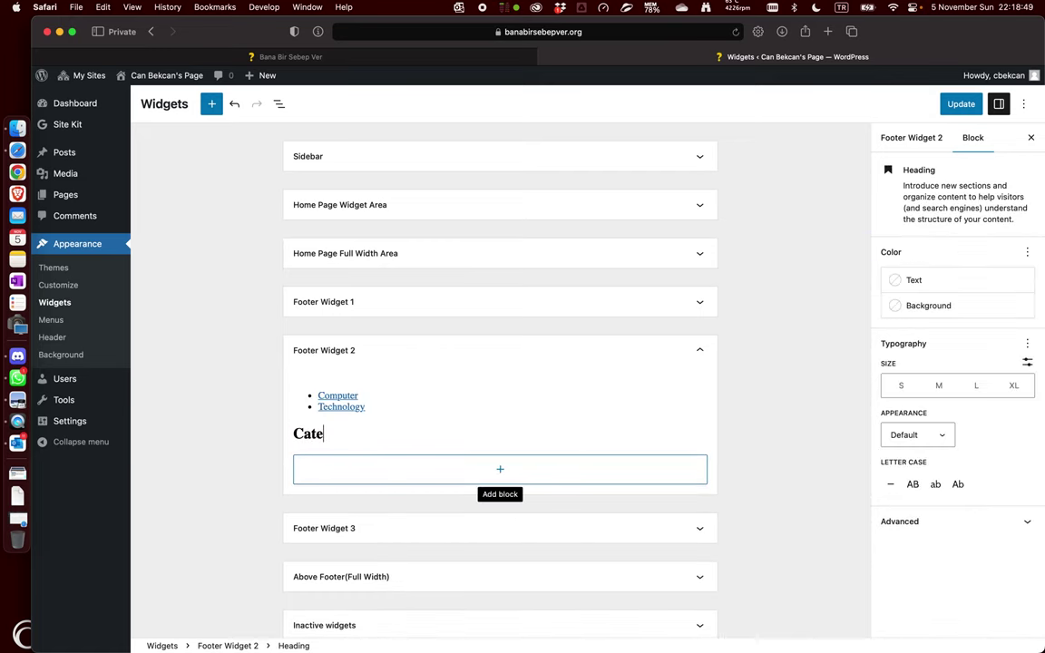
pyautogui.write('gories')
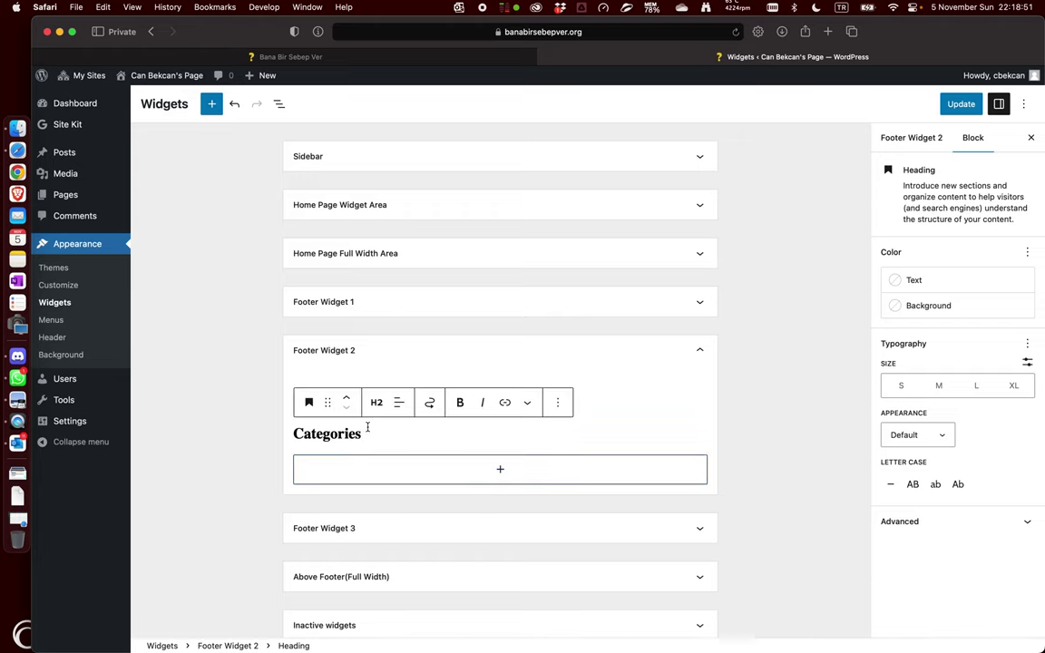
pyautogui.moveTo(327, 402); pyautogui.dragTo(326, 381)
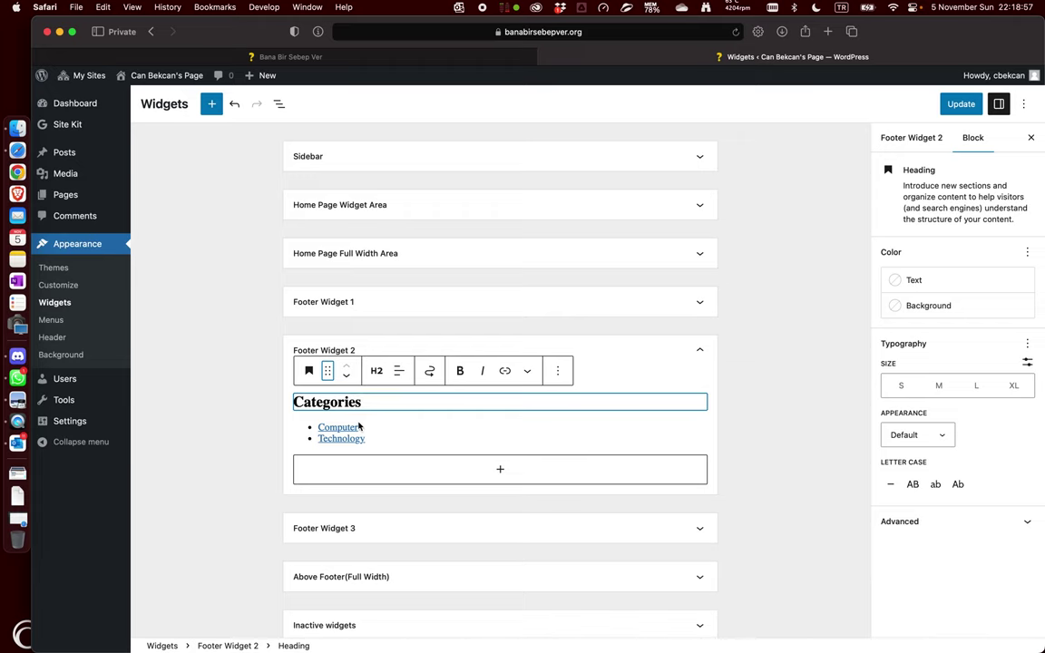
# Collapse Footer Widget 2 and create a gallery in Footer Widget 3 from the camera photo and the server meme in the media library
pyautogui.click(699, 350)
pyautogui.click(699, 401)
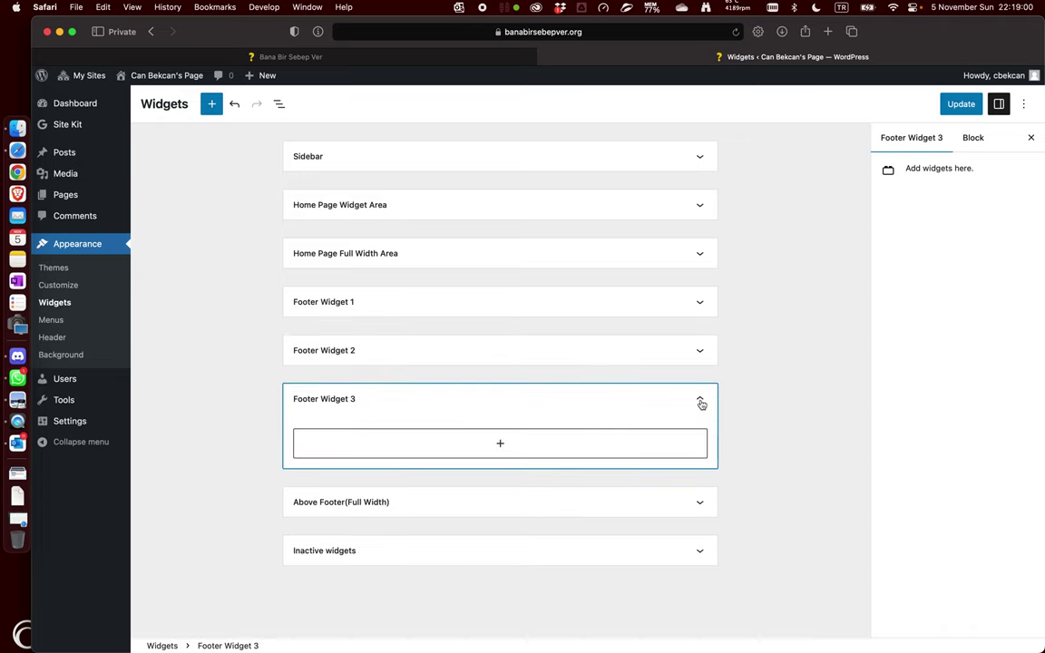
pyautogui.click(486, 453)
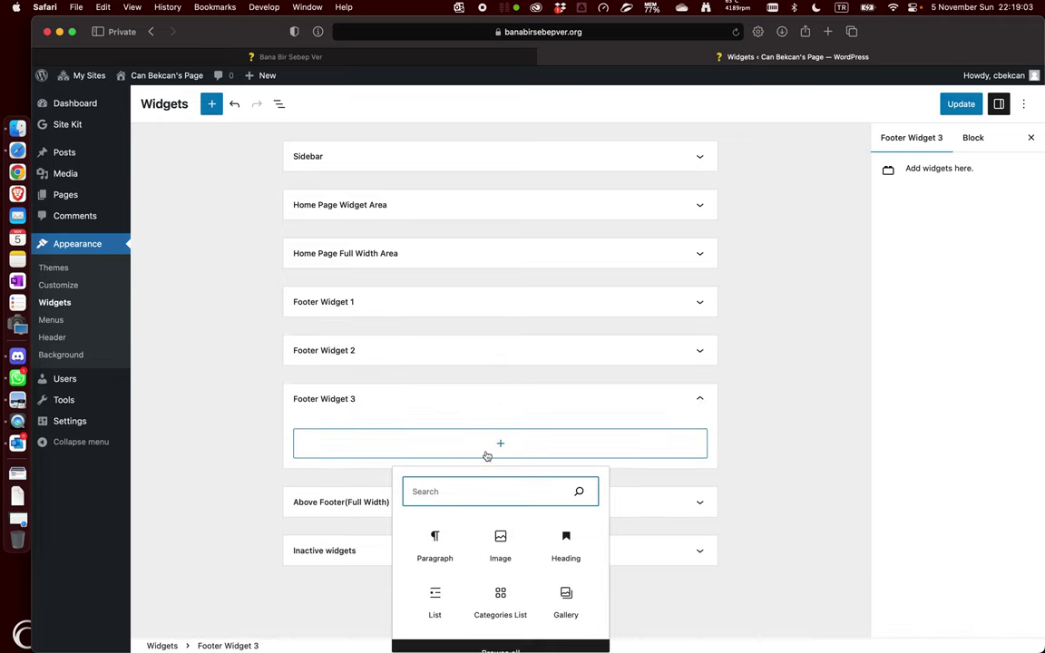
pyautogui.click(566, 601)
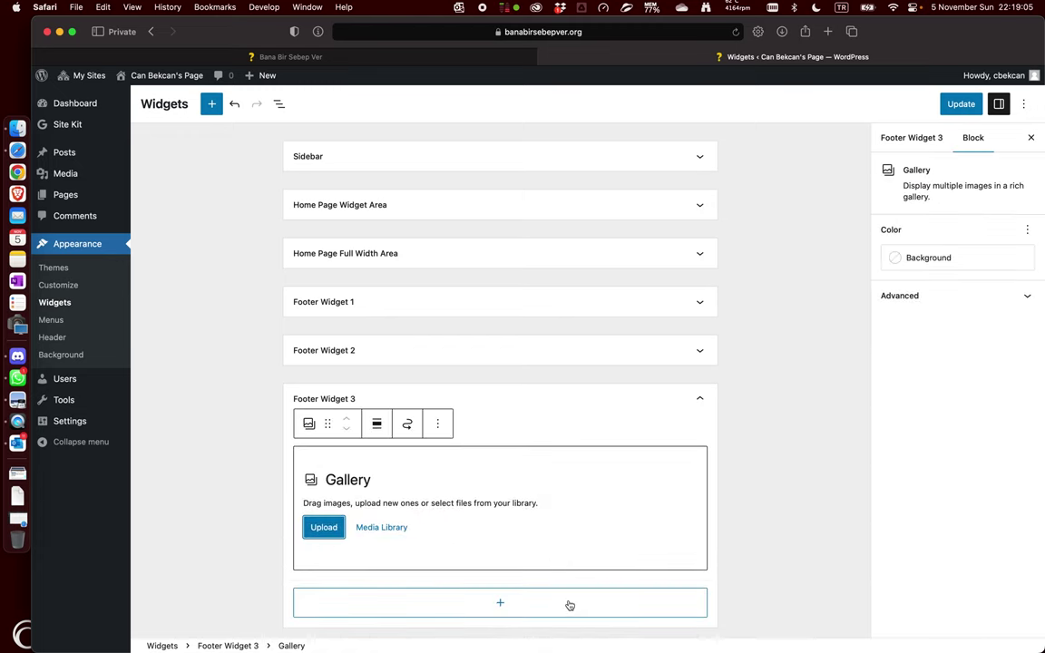
pyautogui.click(379, 528)
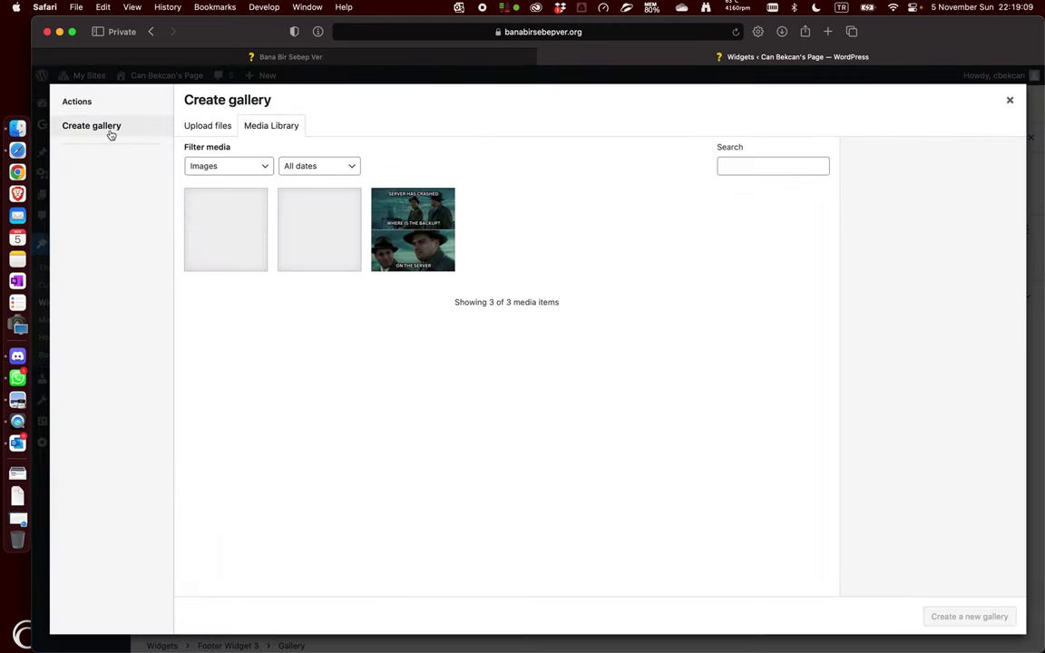
pyautogui.click(313, 245)
pyautogui.click(390, 234)
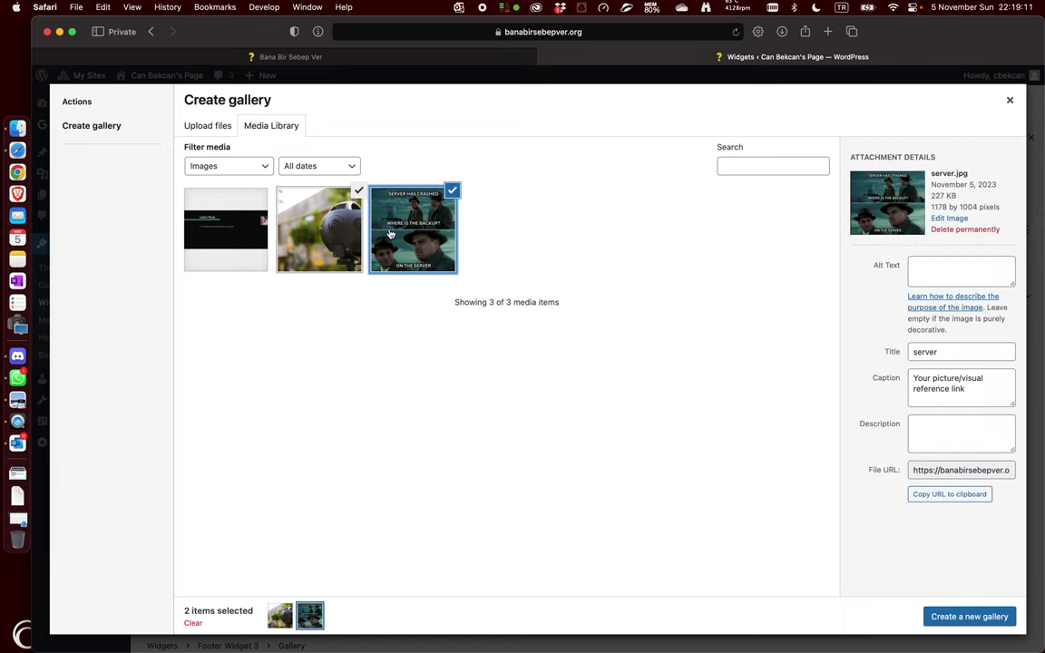
pyautogui.click(979, 619)
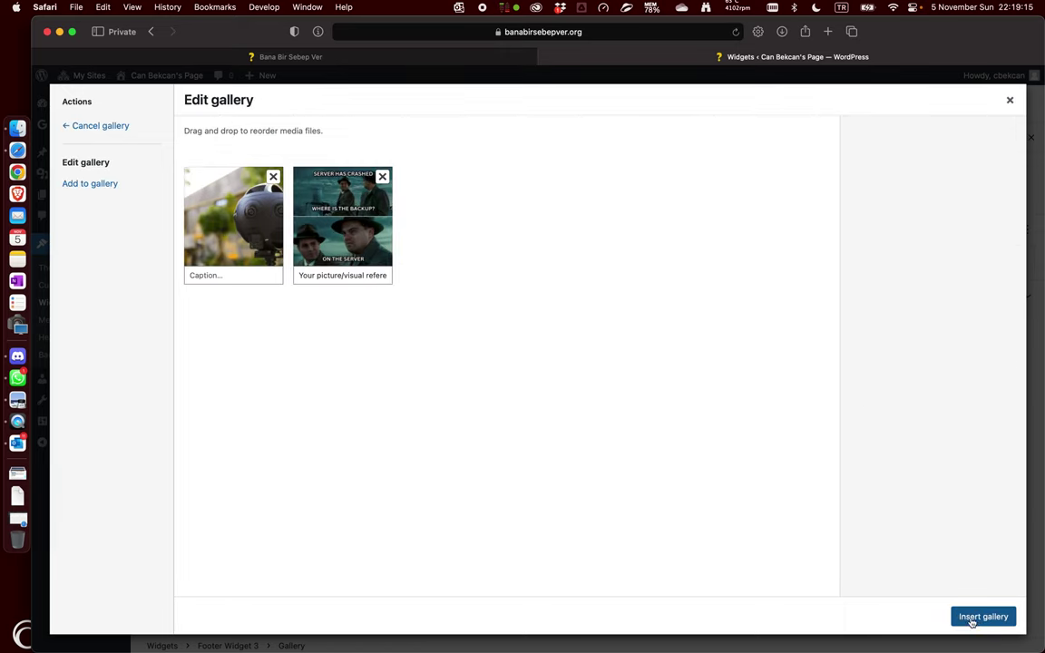
# Caption the gallery's camera photo "reference link" and insert the gallery into Footer Widget 3
pyautogui.click(226, 275)
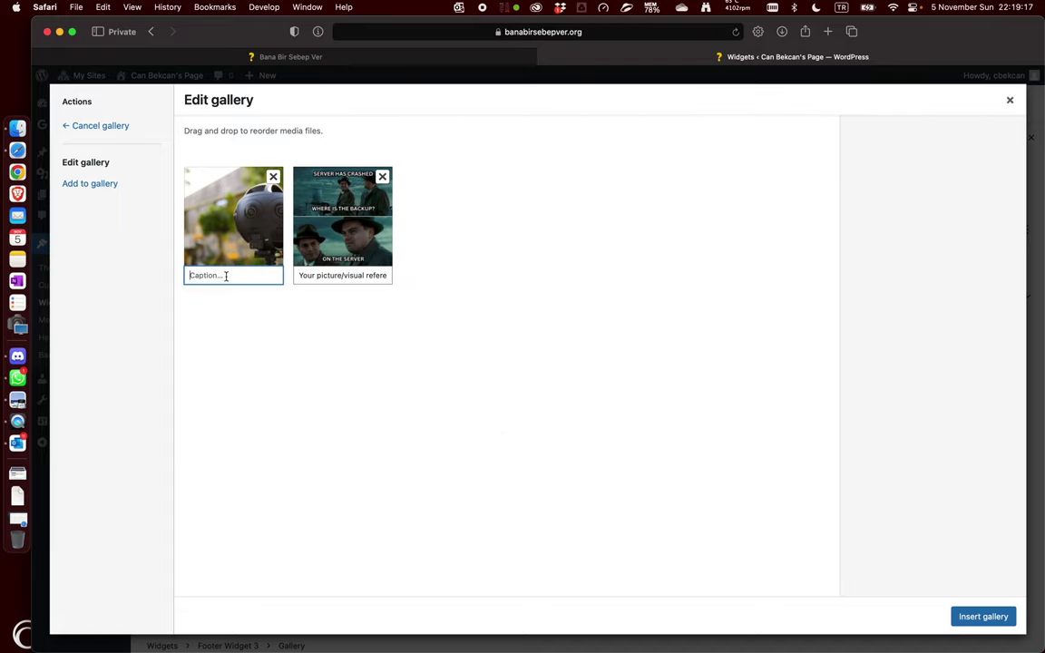
pyautogui.write('reference link')
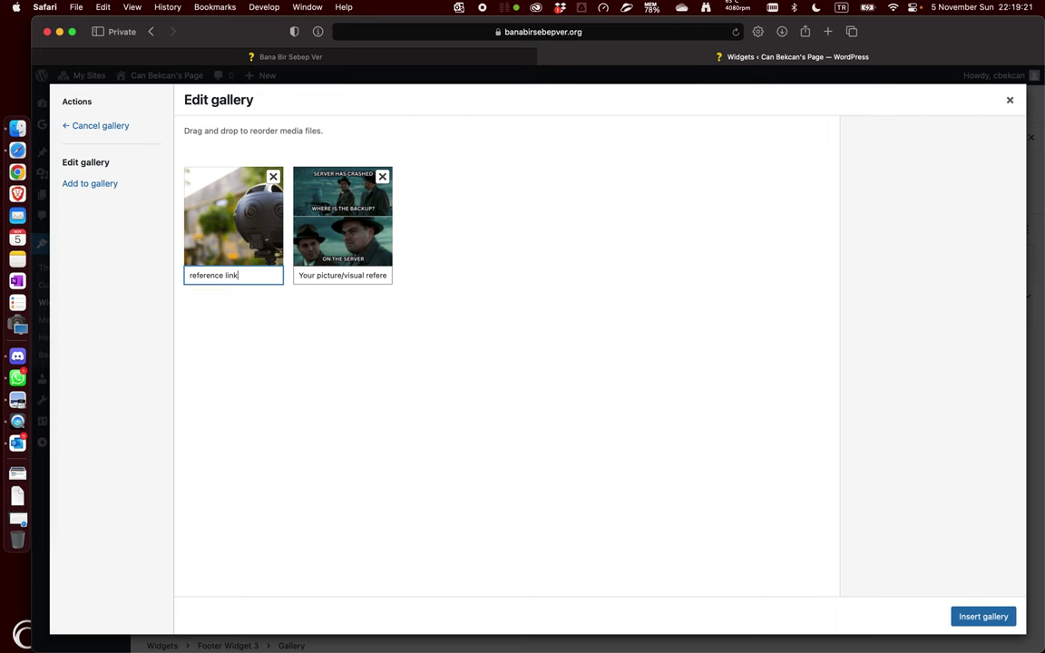
pyautogui.click(983, 617)
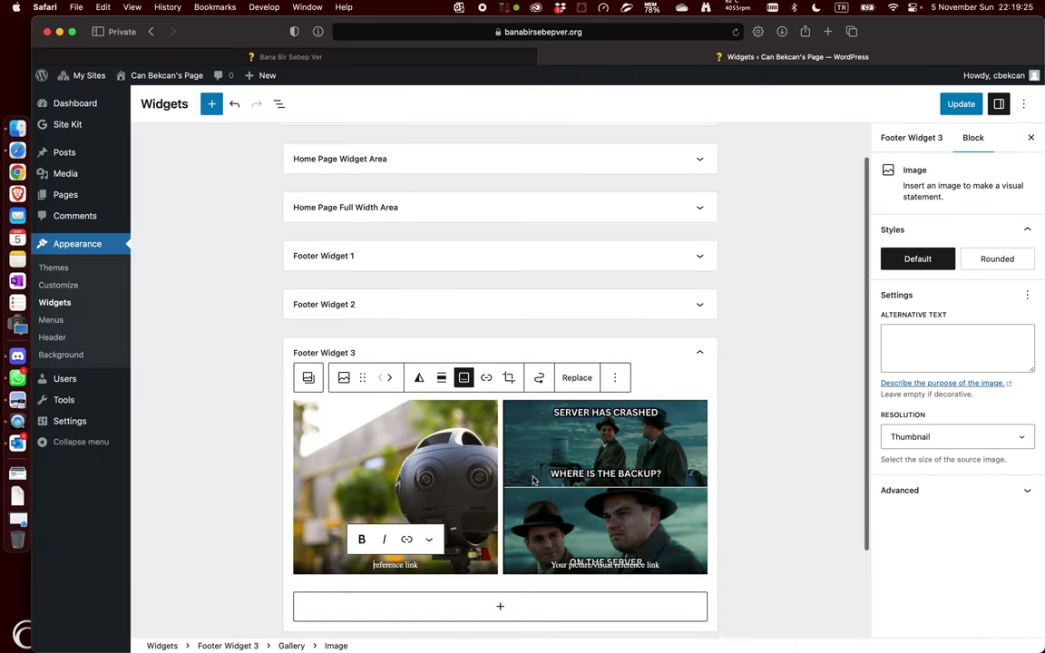
# Collapse Footer Widget 3 and save the widget changes
pyautogui.click(692, 352)
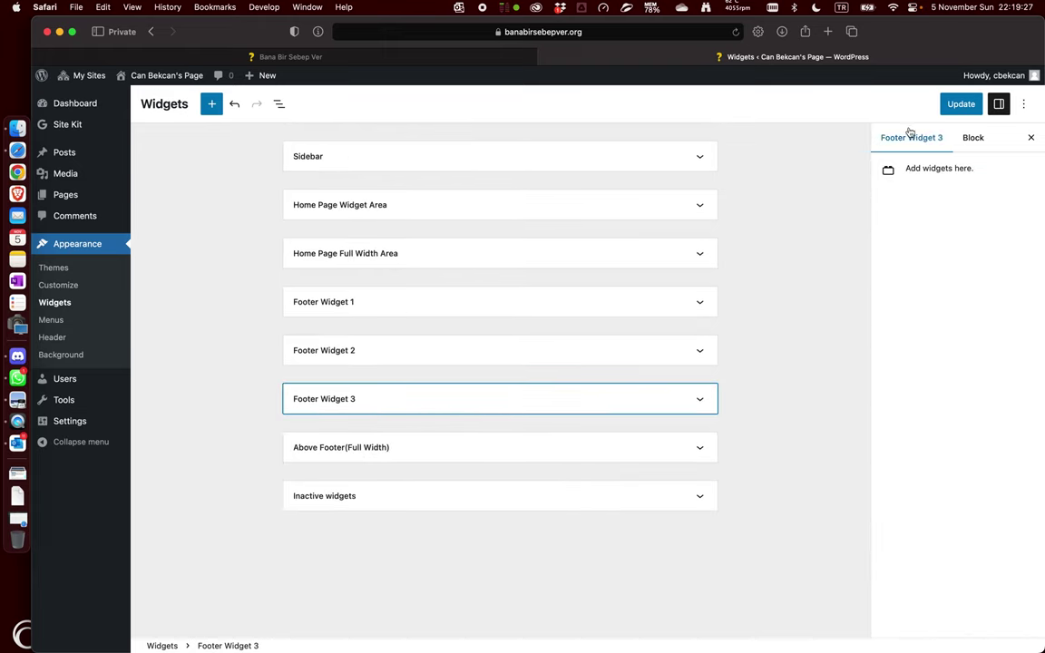
pyautogui.click(960, 104)
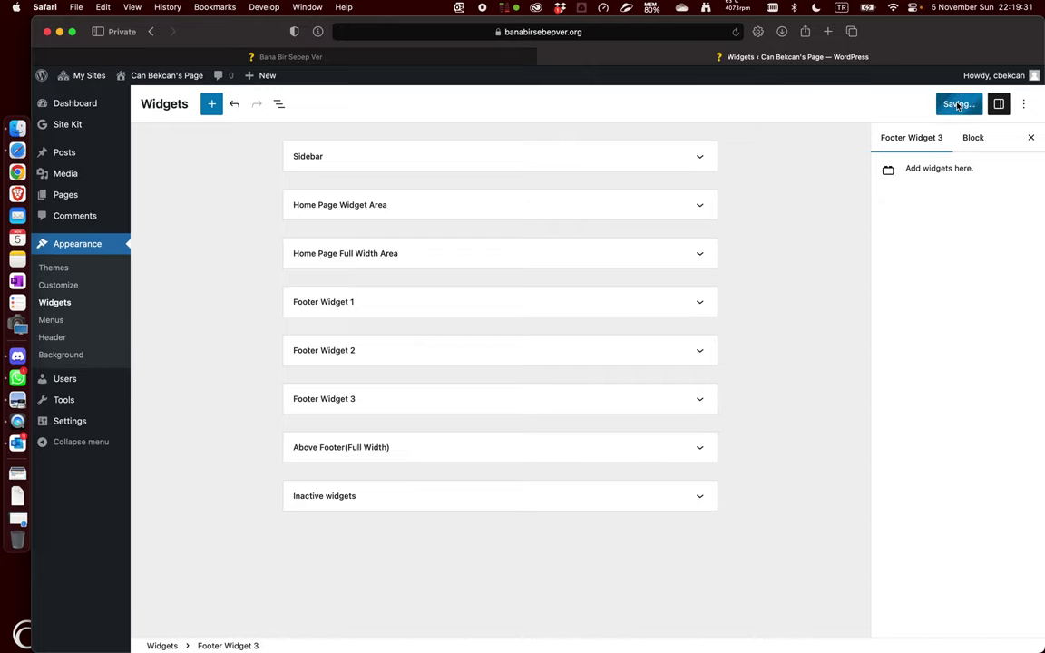
pyautogui.click(960, 104)
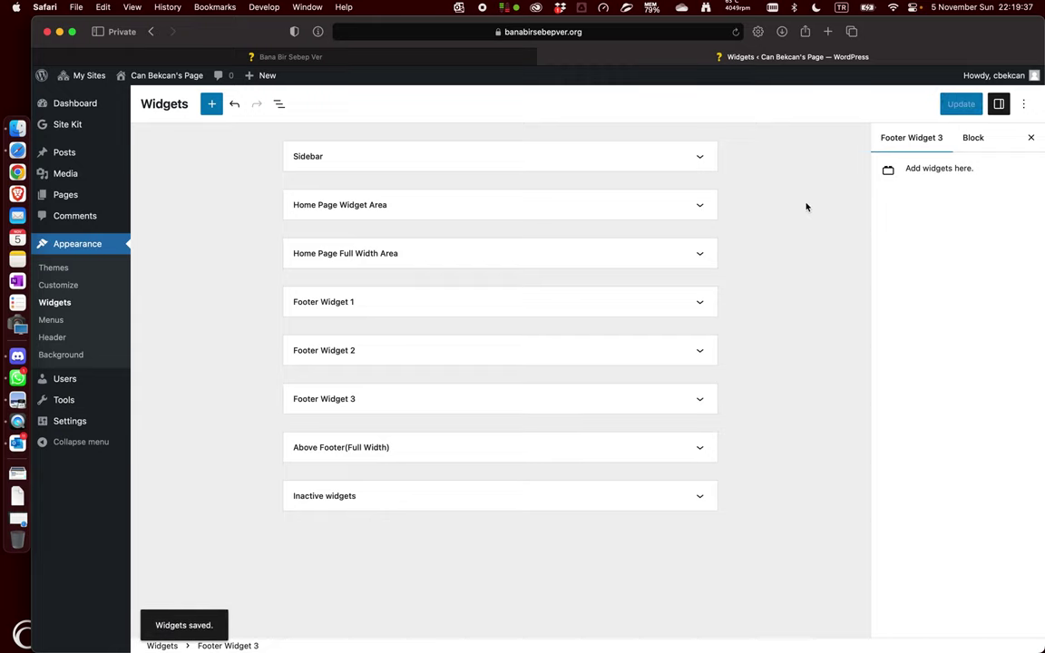
# Visit the live site and examine the home page layout and the footer's three widget columns
pyautogui.moveTo(164, 82)
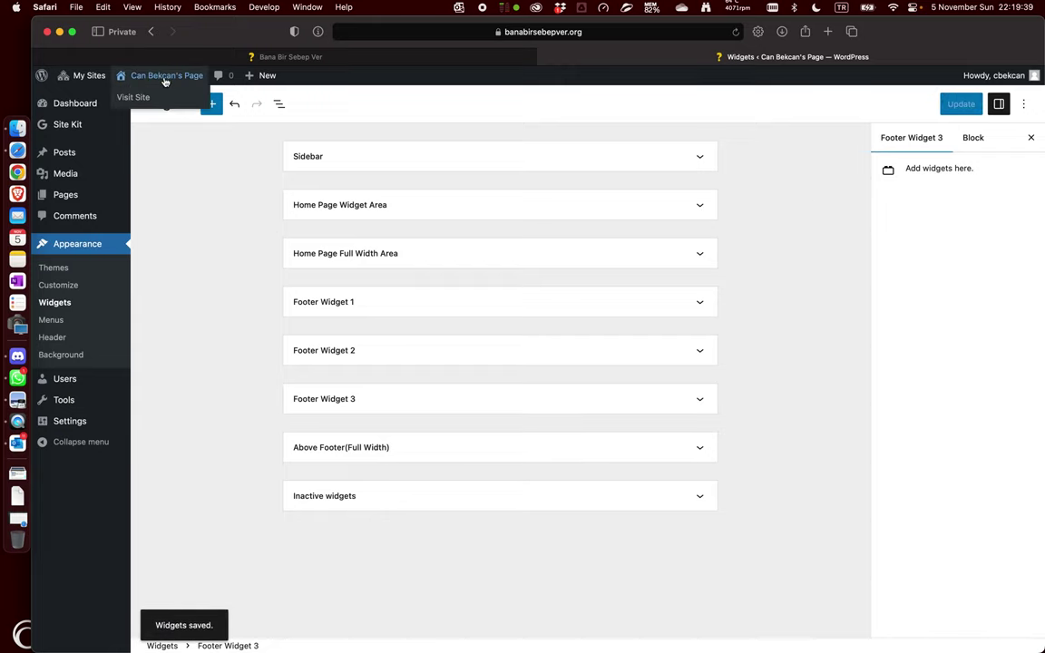
pyautogui.click(165, 80)
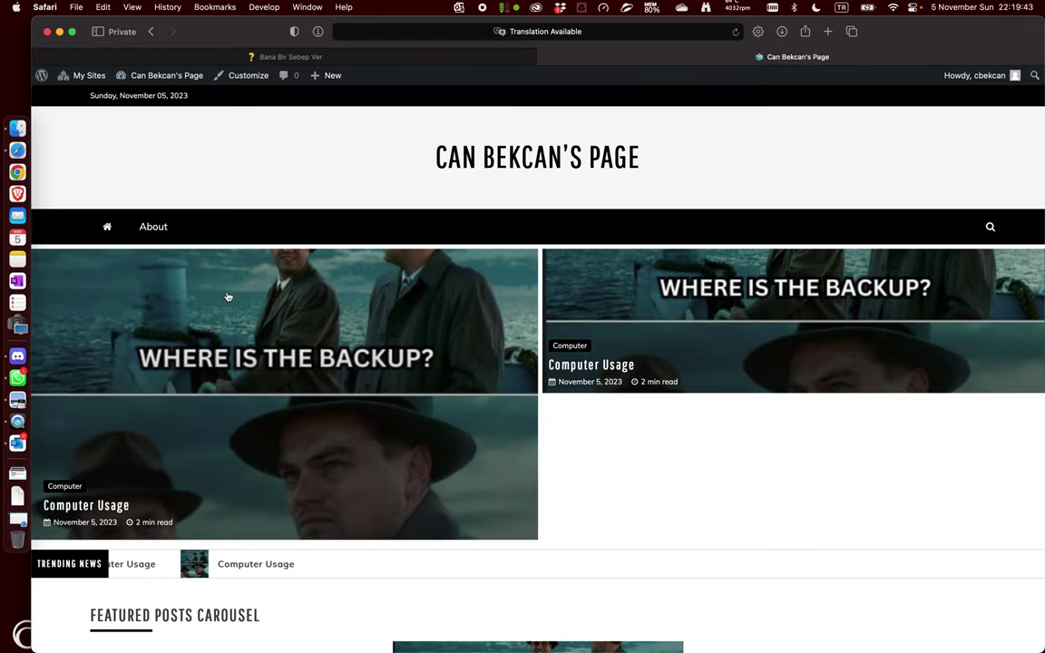
pyautogui.scroll(-5, 635, 381)
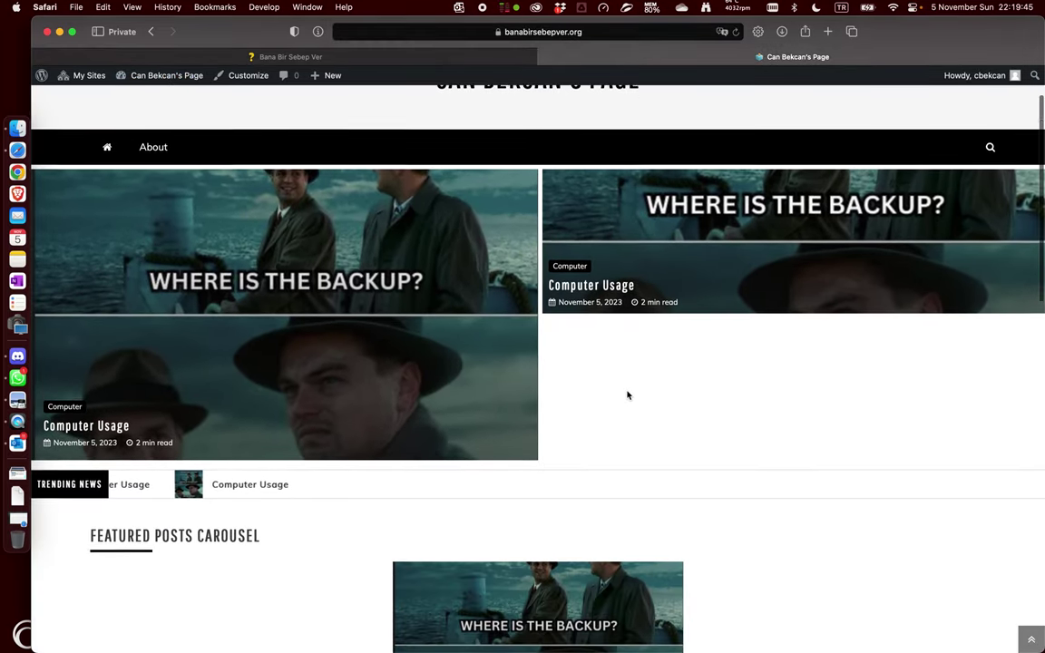
pyautogui.scroll(-3, 627, 390)
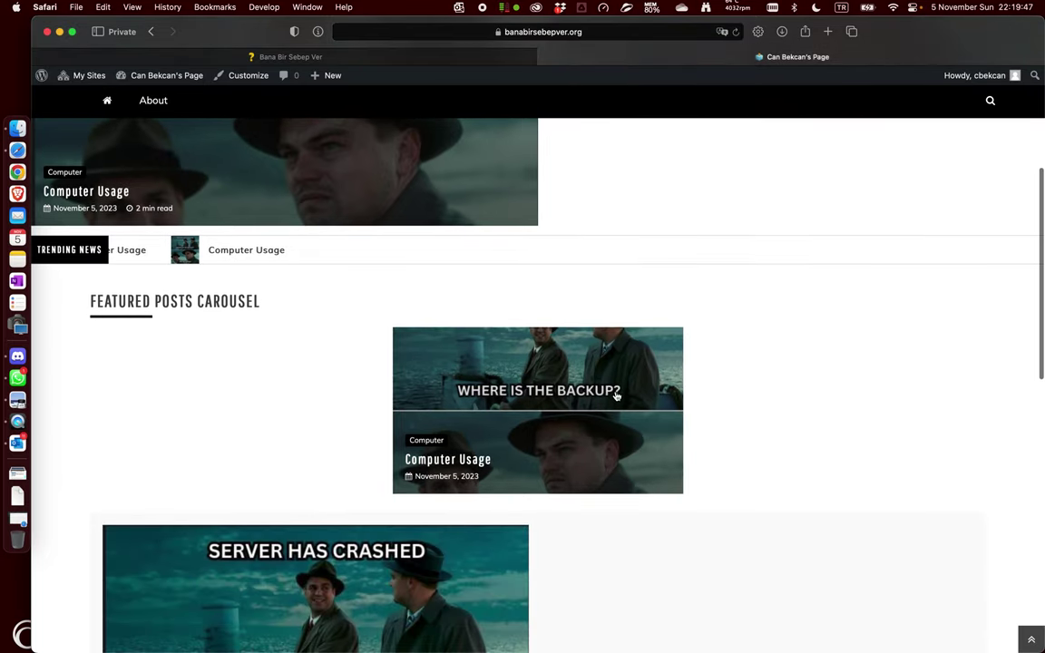
pyautogui.scroll(-10, 509, 387)
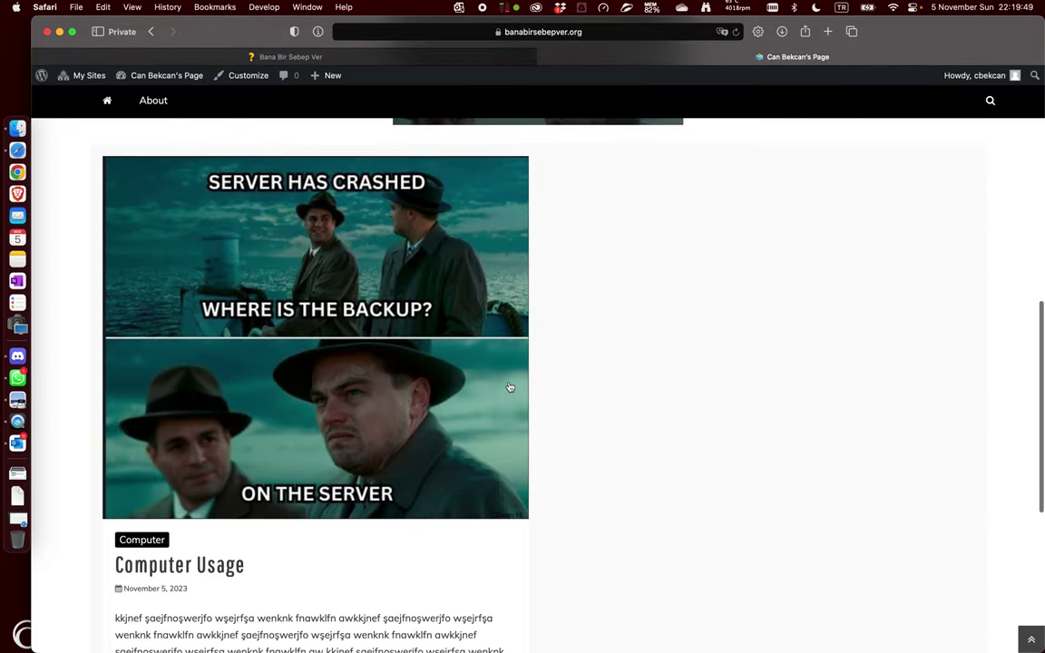
pyautogui.scroll(-7, 509, 388)
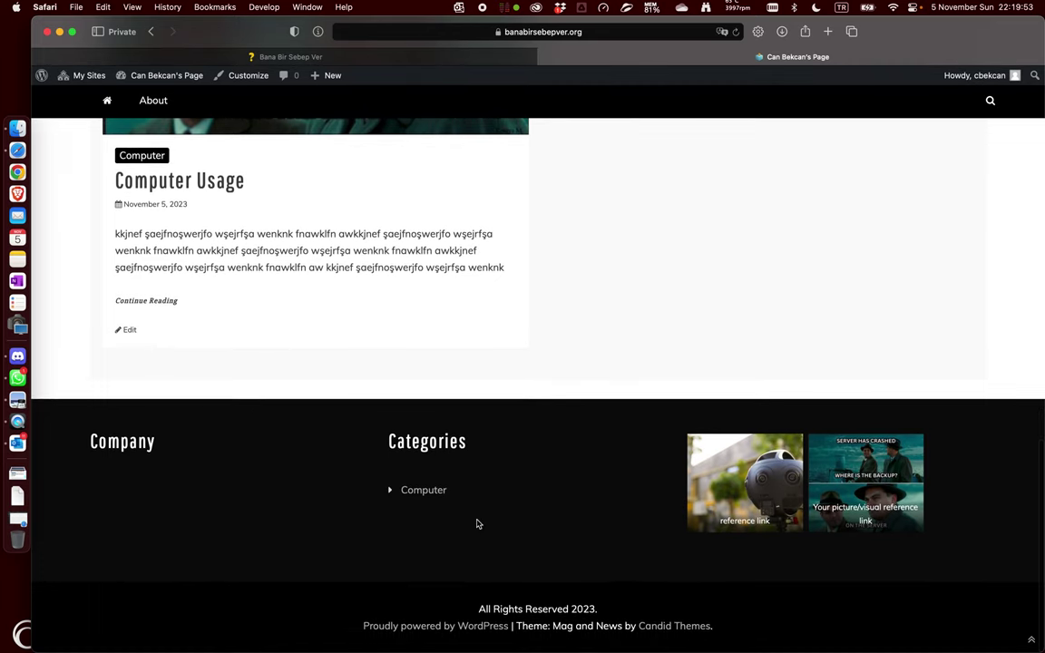
pyautogui.scroll(10, 558, 350)
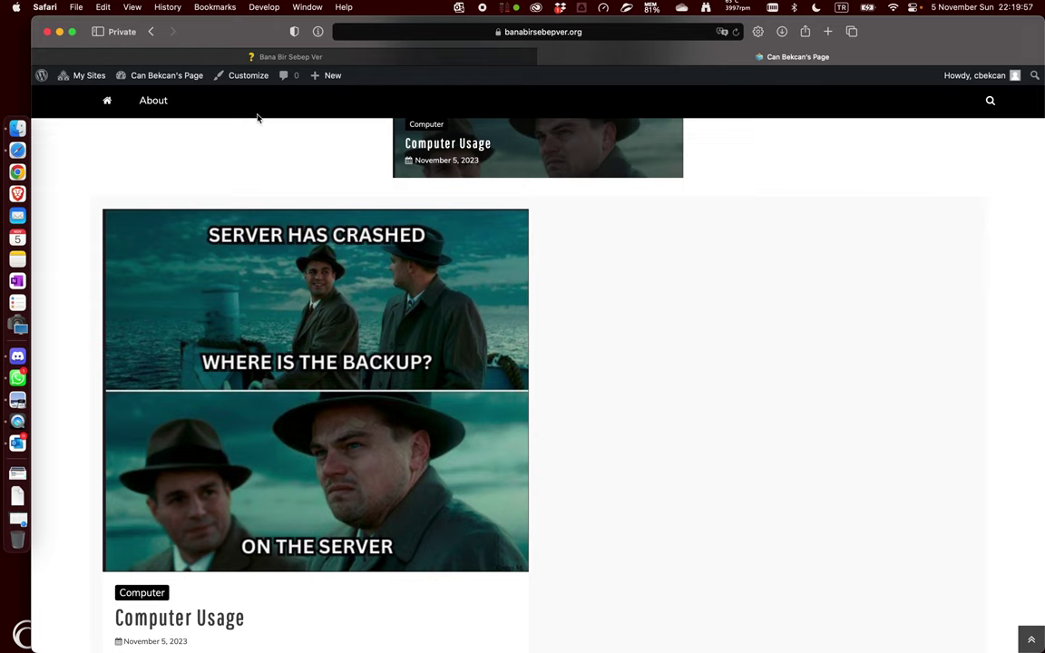
# Open the site's widget settings and add an Image block to the empty Sidebar area
pyautogui.moveTo(159, 77)
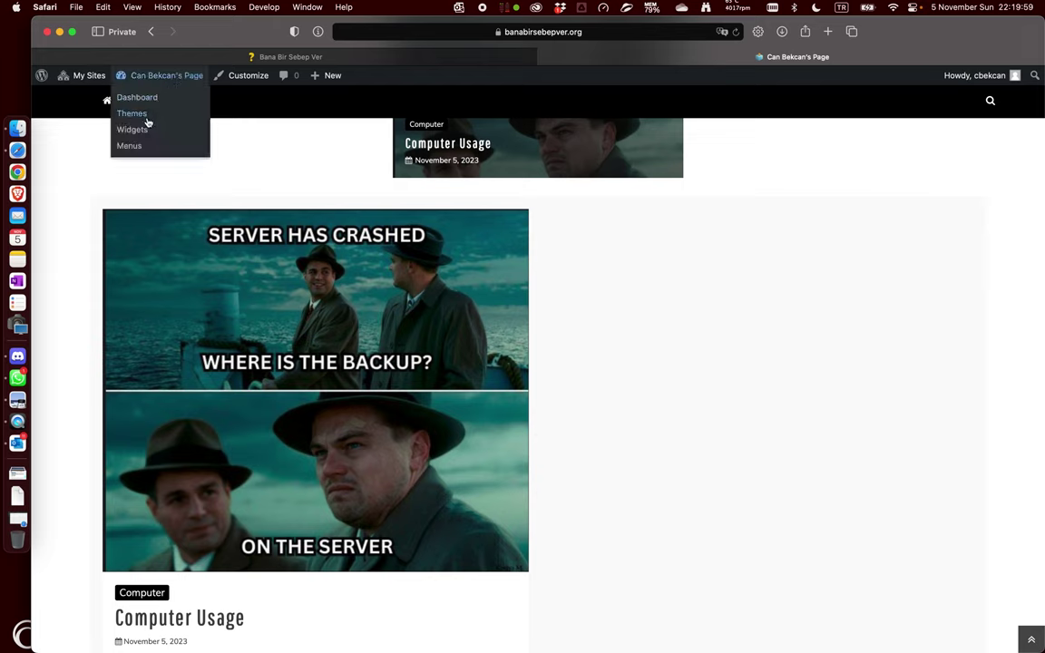
pyautogui.click(142, 133)
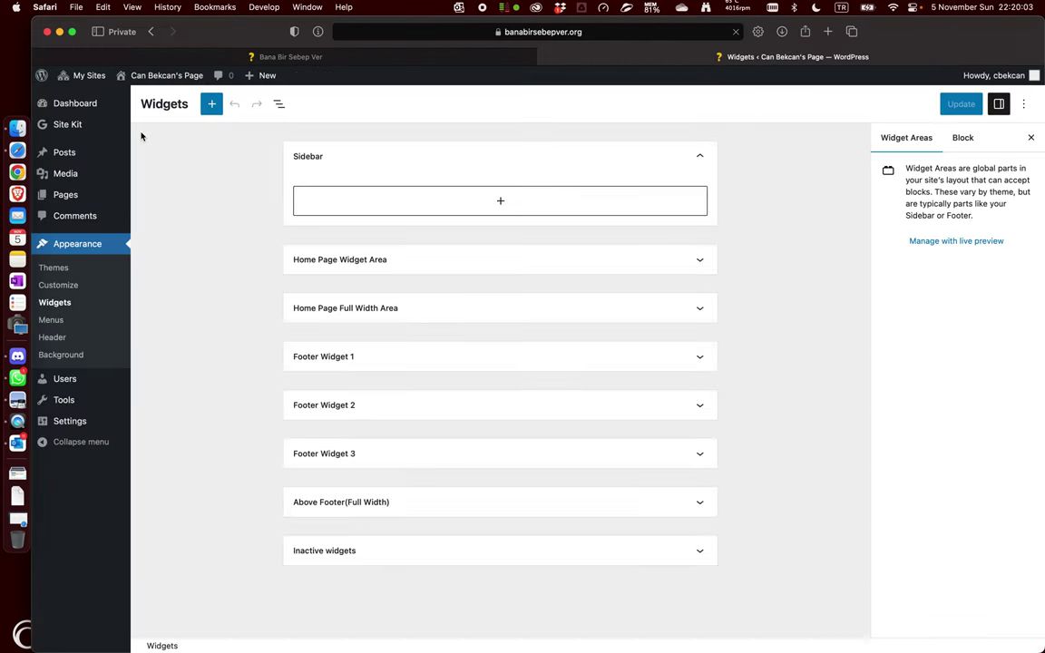
pyautogui.click(511, 210)
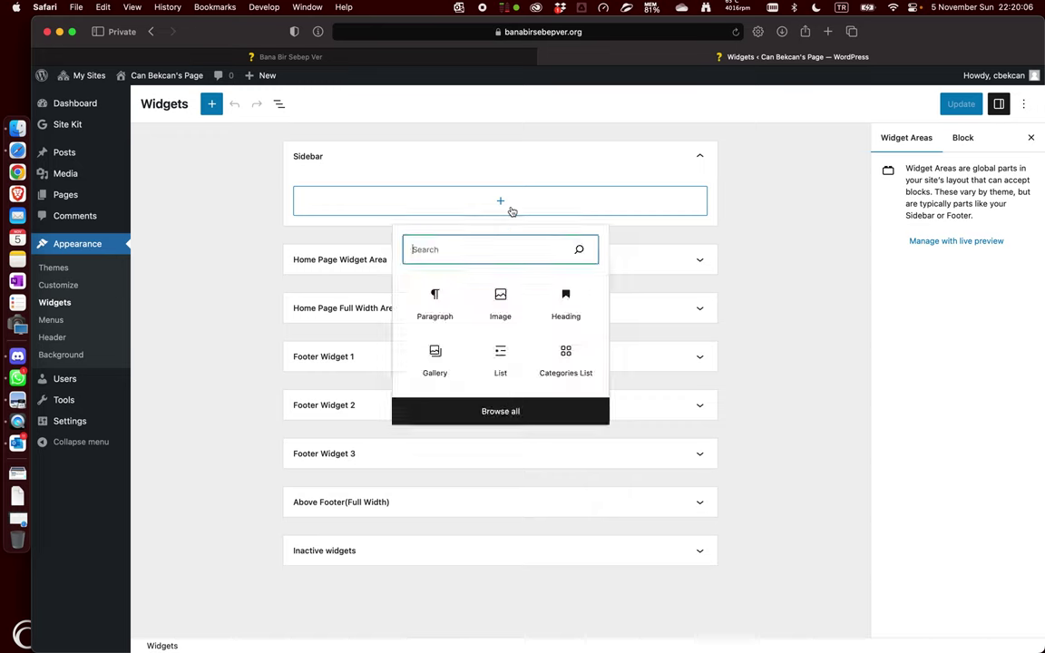
pyautogui.click(498, 299)
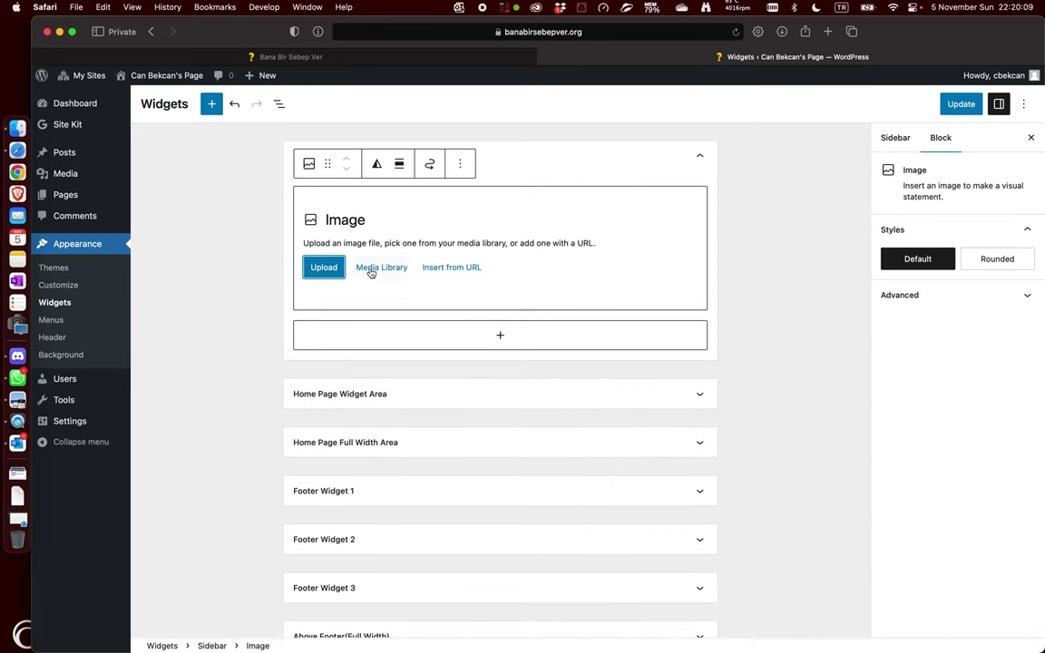
# Fill the Sidebar's Image block with the 360-Camera photo from the media library and save the widget changes
pyautogui.click(371, 269)
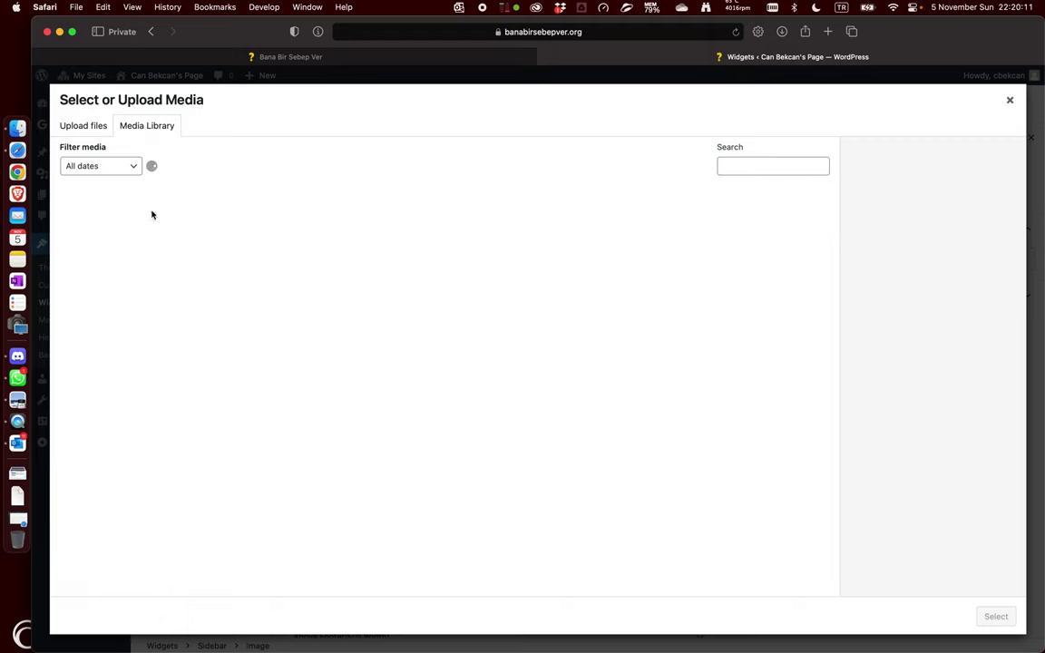
pyautogui.click(178, 253)
pyautogui.click(1012, 104)
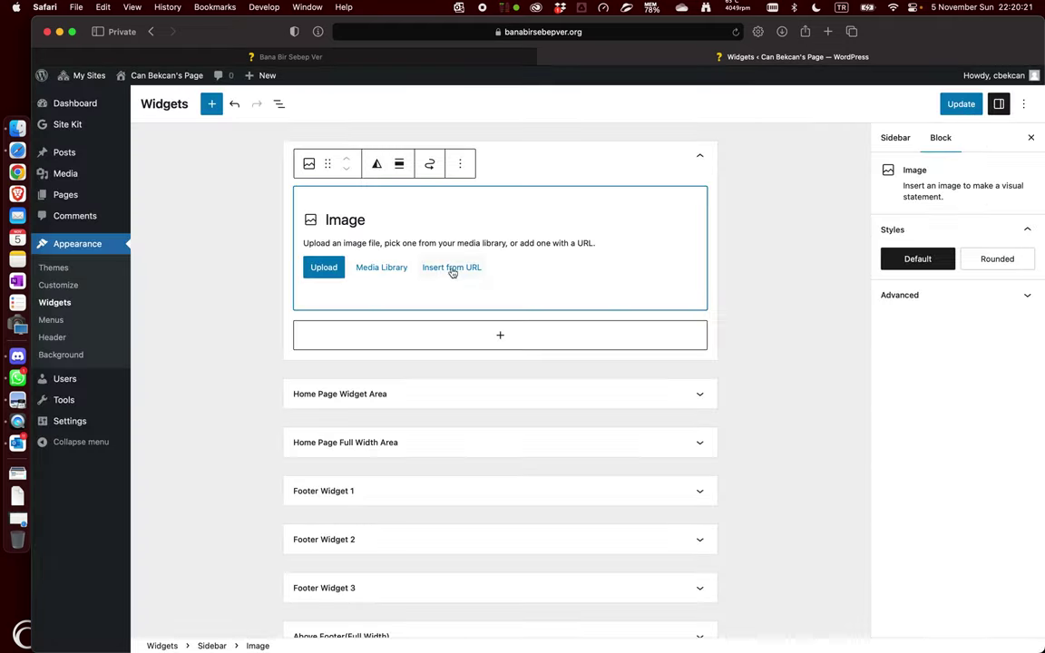
pyautogui.click(380, 270)
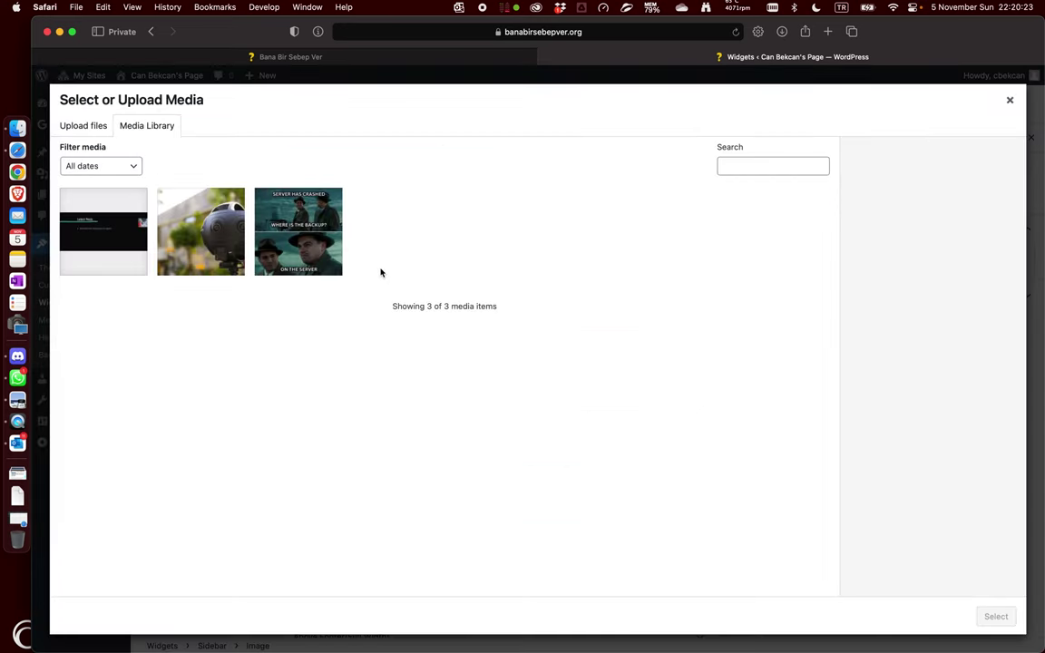
pyautogui.click(204, 234)
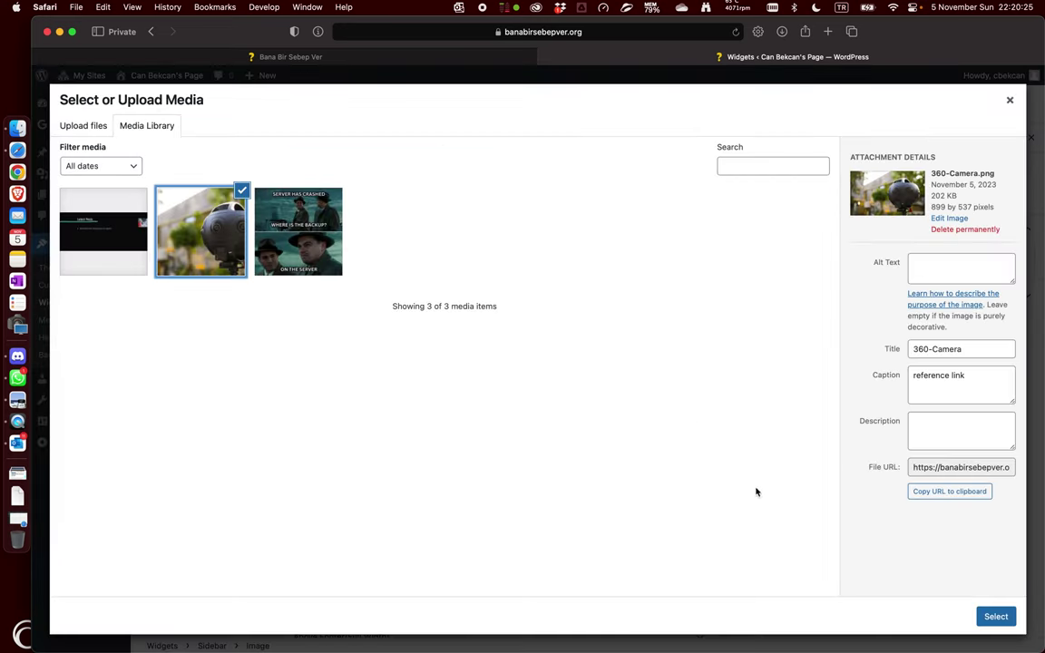
pyautogui.click(1001, 618)
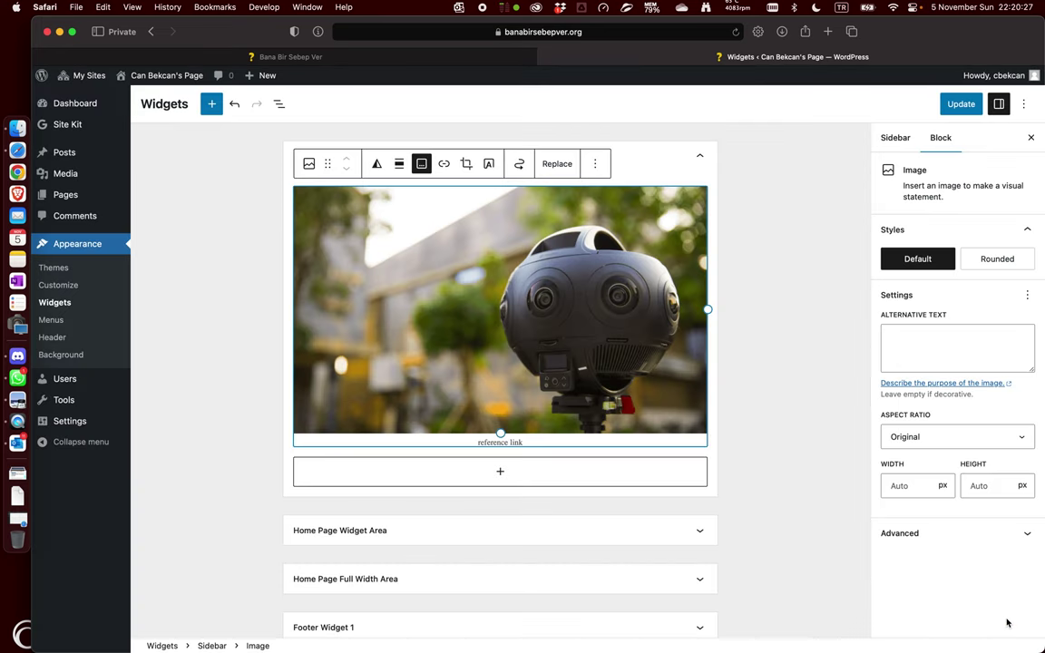
pyautogui.click(958, 104)
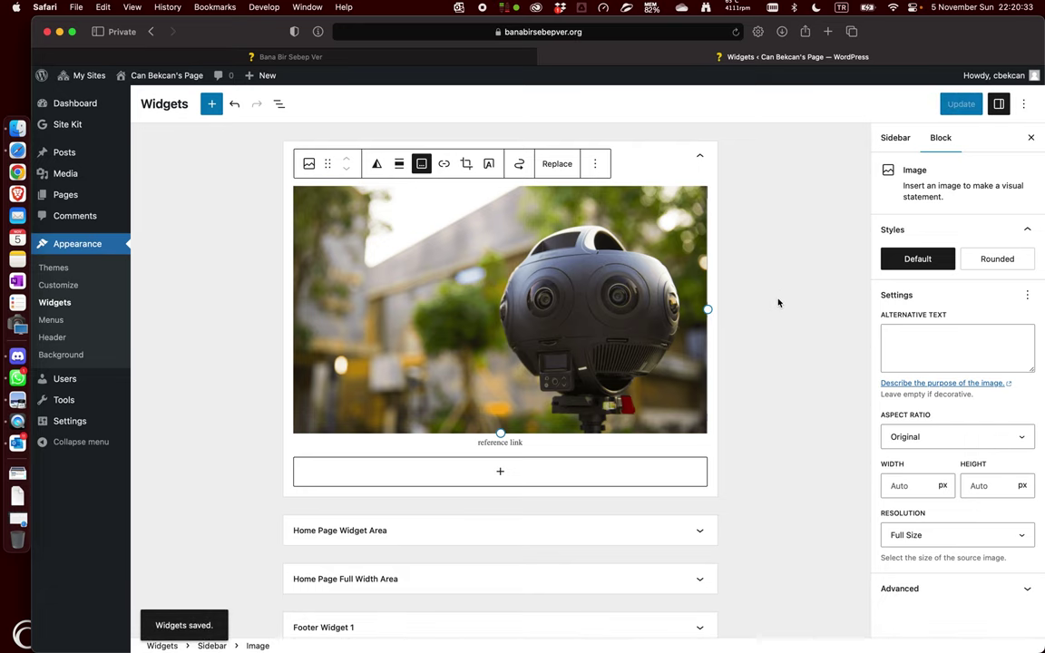
# Expand Footer Widget 1 and add a List block below the Company heading
pyautogui.scroll(-5, 778, 302)
pyautogui.click(699, 410)
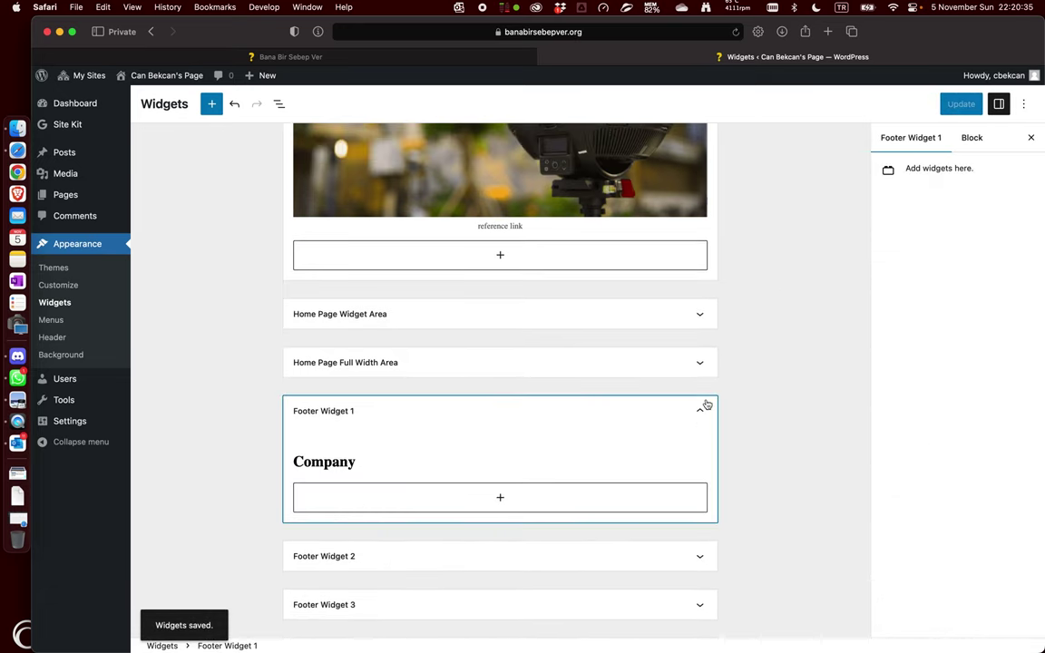
pyautogui.click(495, 500)
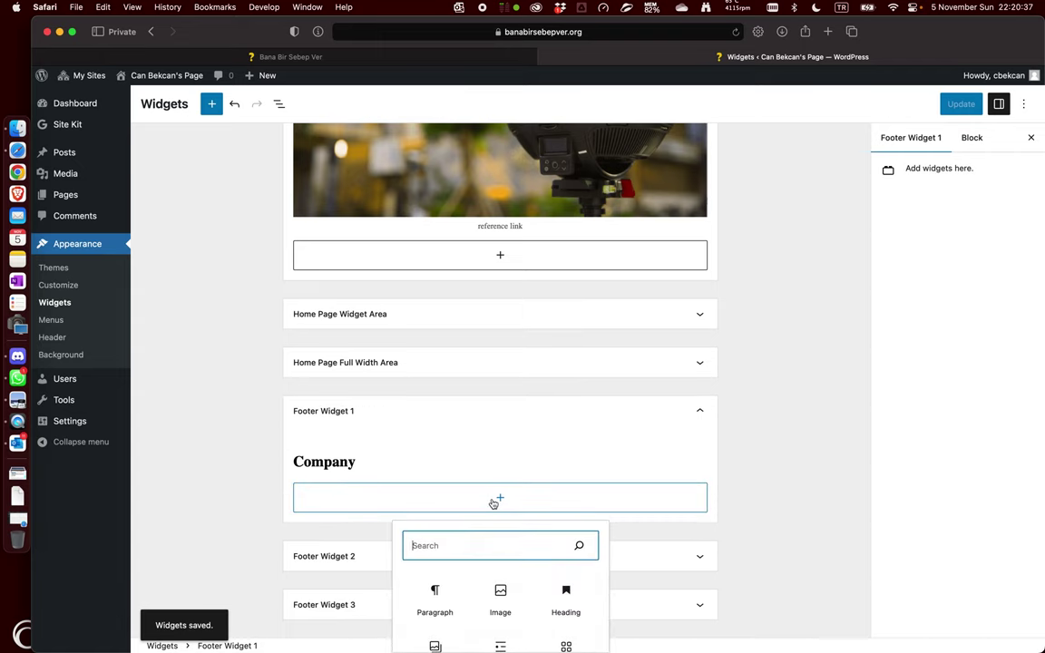
pyautogui.click(503, 646)
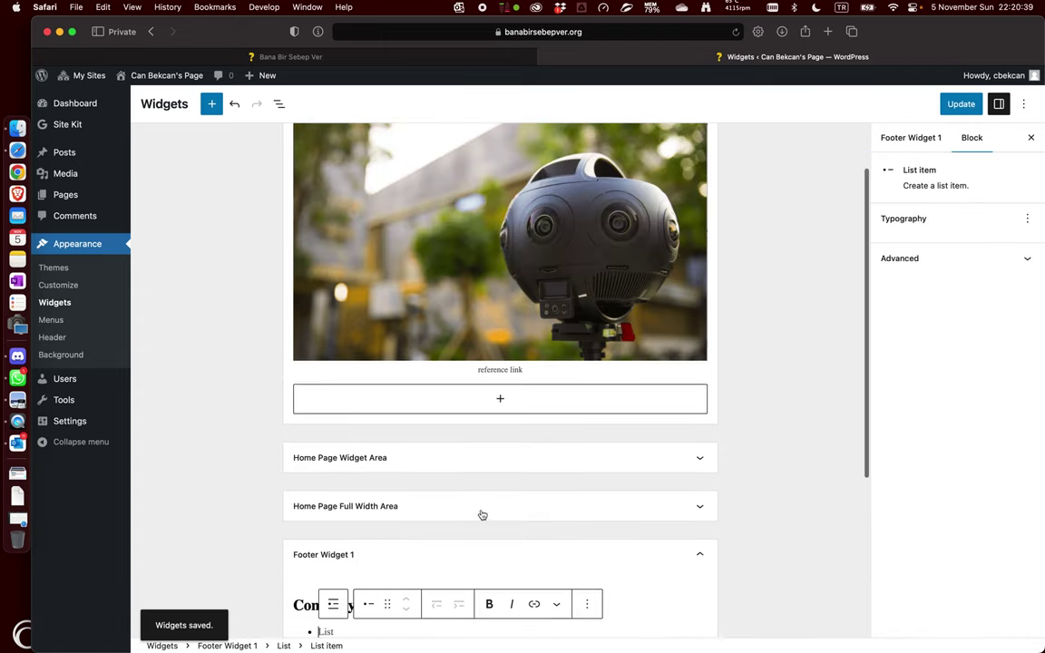
pyautogui.scroll(-4, 497, 504)
pyautogui.scroll(-2, 498, 503)
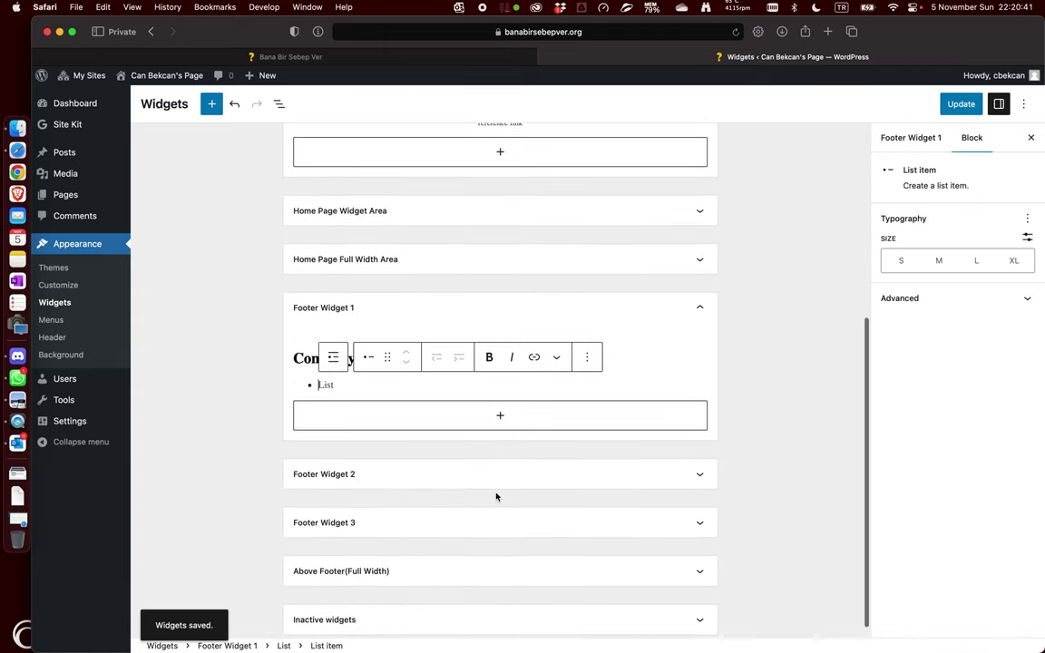
# Enter "About" as the list item under Company, link it to the About page and save the widgets
pyautogui.write('About')
pyautogui.moveTo(352, 385); pyautogui.dragTo(318, 384)
pyautogui.click(534, 356)
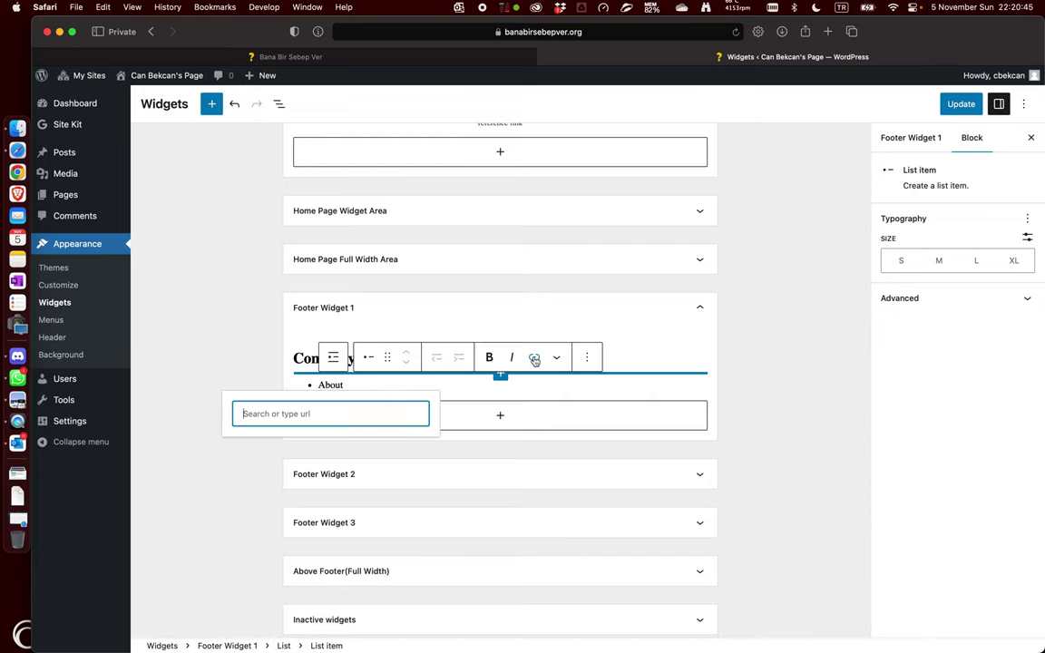
pyautogui.write('about')
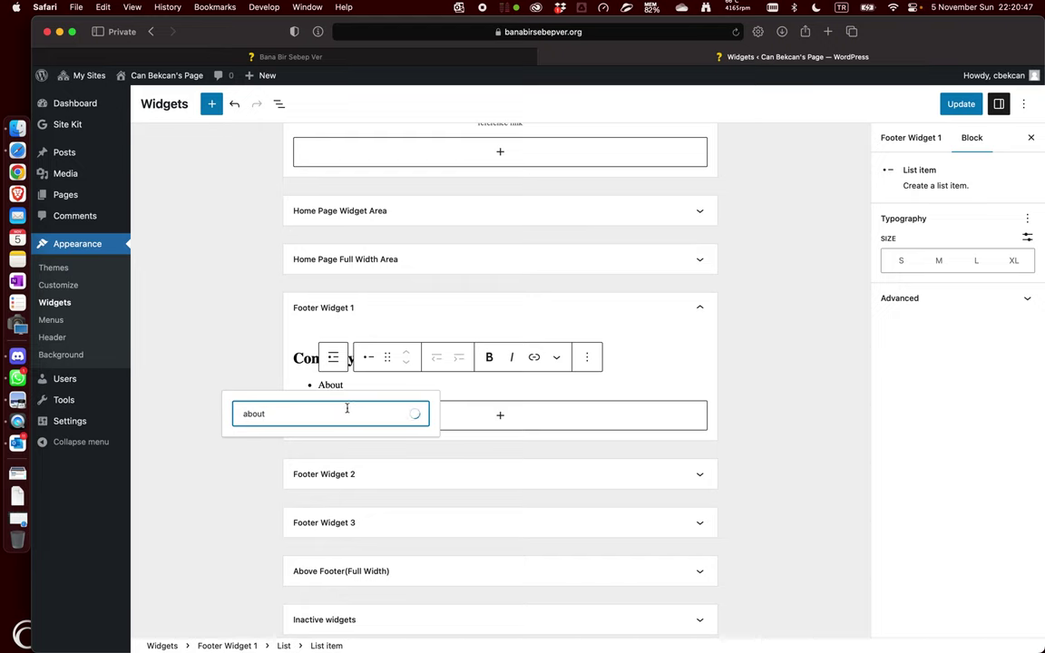
pyautogui.click(327, 444)
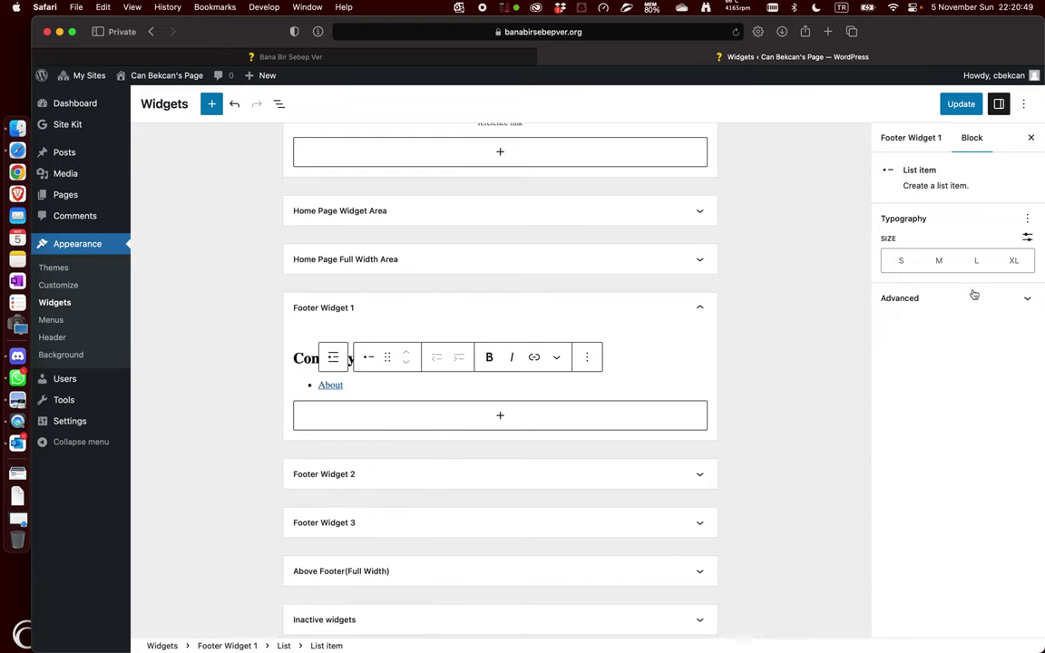
pyautogui.click(959, 104)
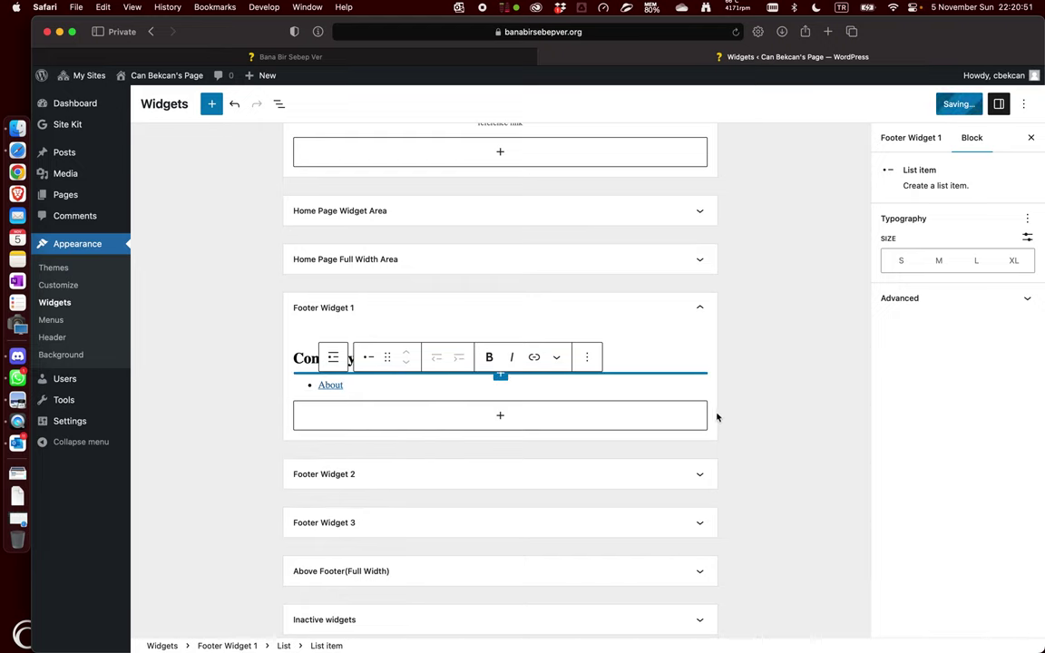
# Expand Footer Widget 2 and Footer Widget 3 and review the contents of the footer widget areas
pyautogui.click(700, 474)
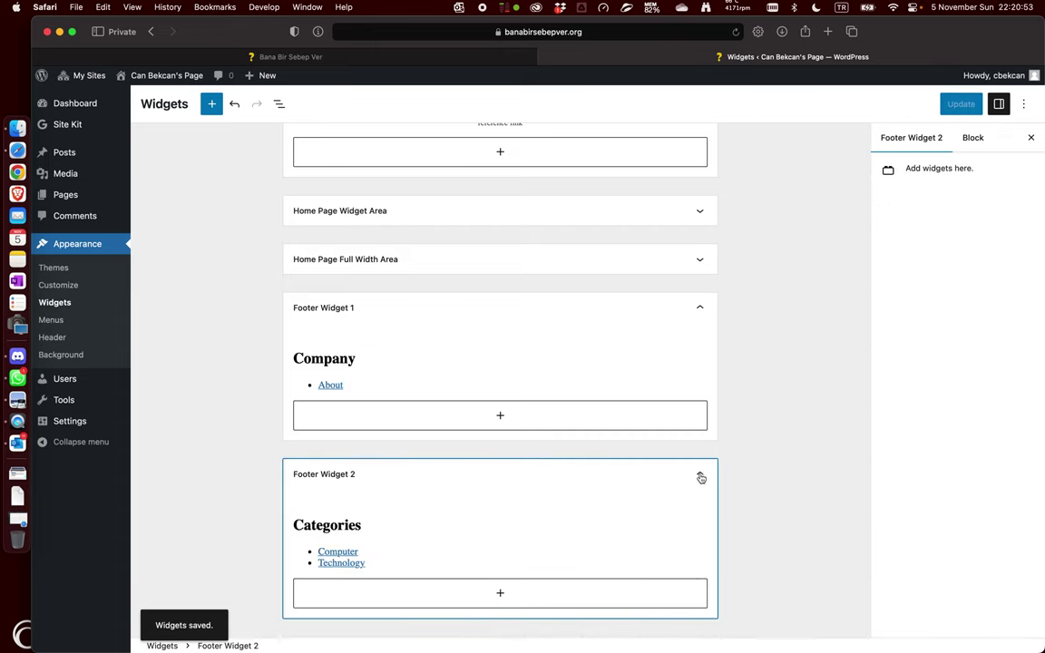
pyautogui.scroll(-3, 662, 497)
pyautogui.click(699, 507)
pyautogui.scroll(-3, 572, 512)
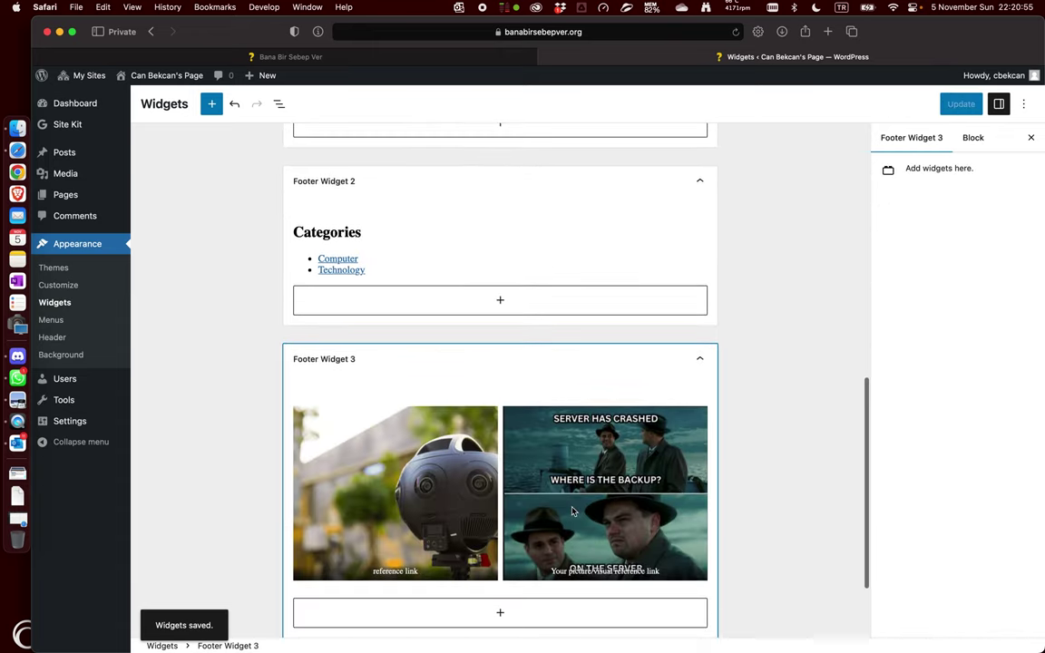
pyautogui.scroll(-3, 572, 511)
pyautogui.scroll(8, 573, 512)
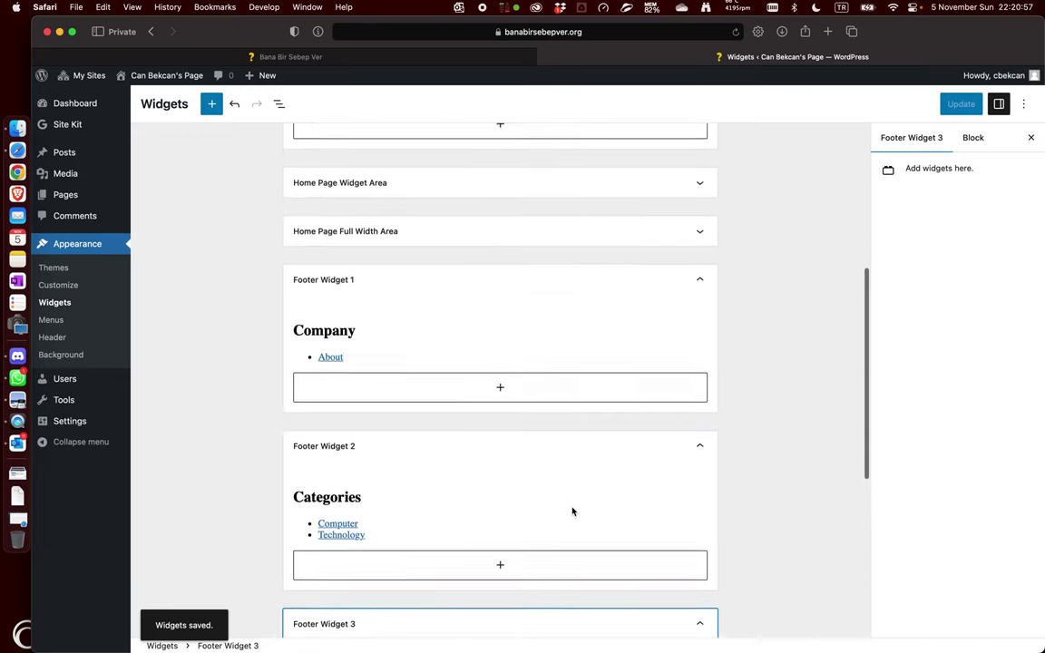
# Expand the Home Page Widget Area and add an Image block to it
pyautogui.scroll(3, 572, 512)
pyautogui.click(518, 335)
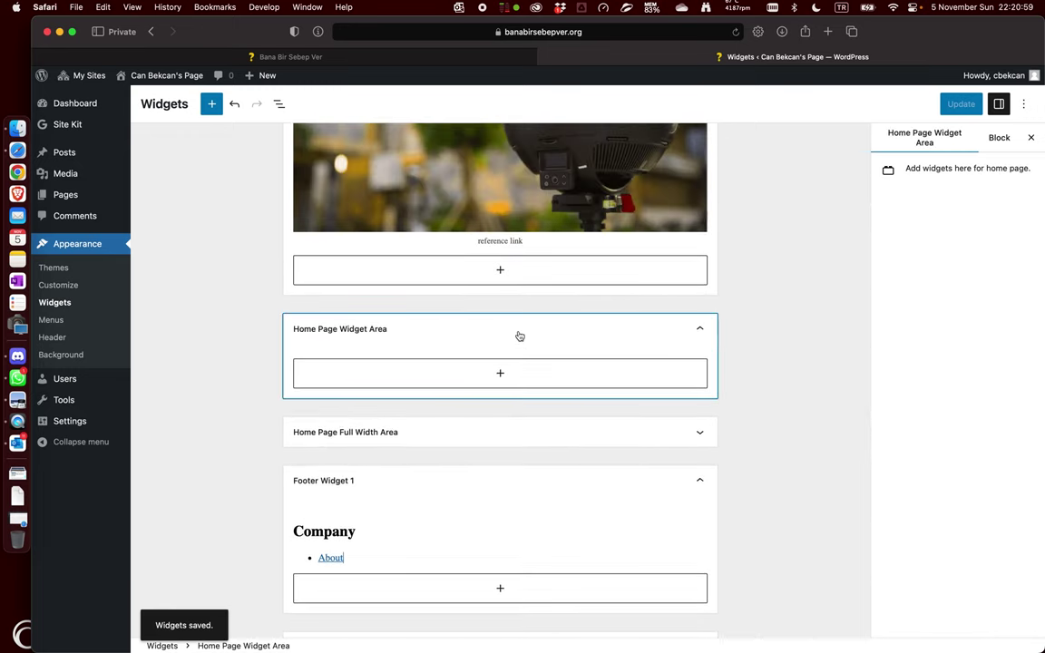
pyautogui.click(451, 372)
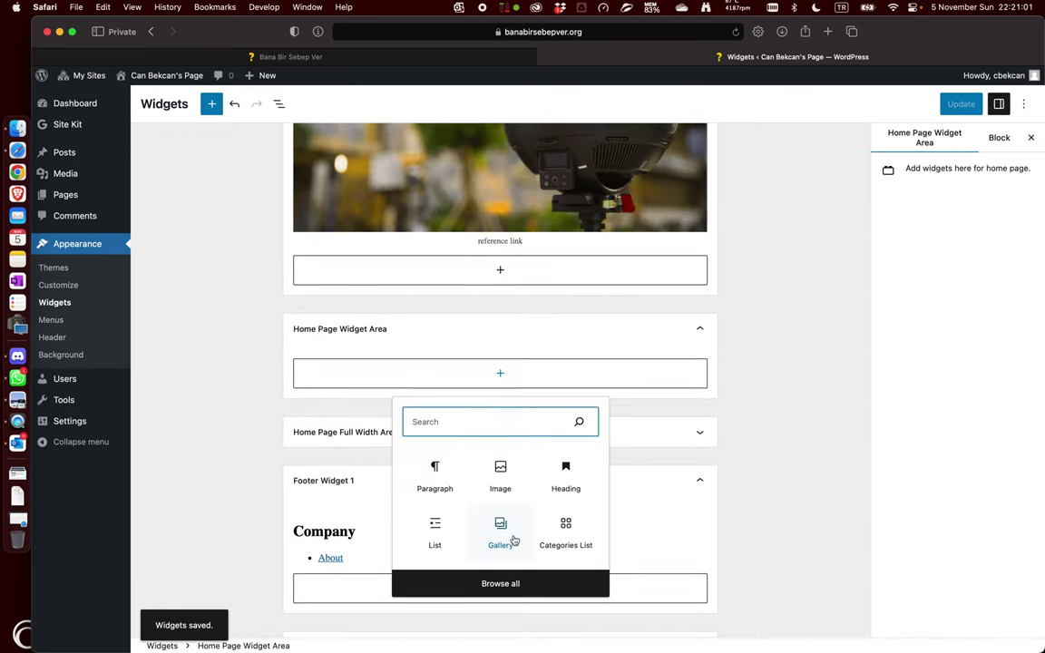
pyautogui.click(506, 473)
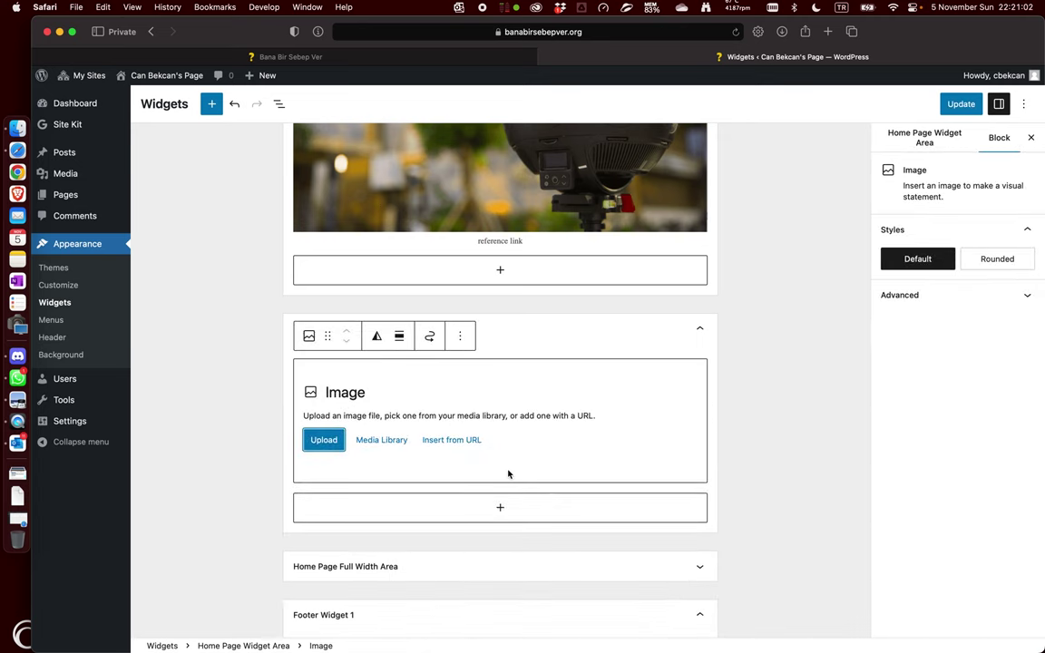
# Retitle the black empty-scaled.jpg banner as "728x90", insert it into the Home Page Widget Area's Image block and save the widgets
pyautogui.click(376, 440)
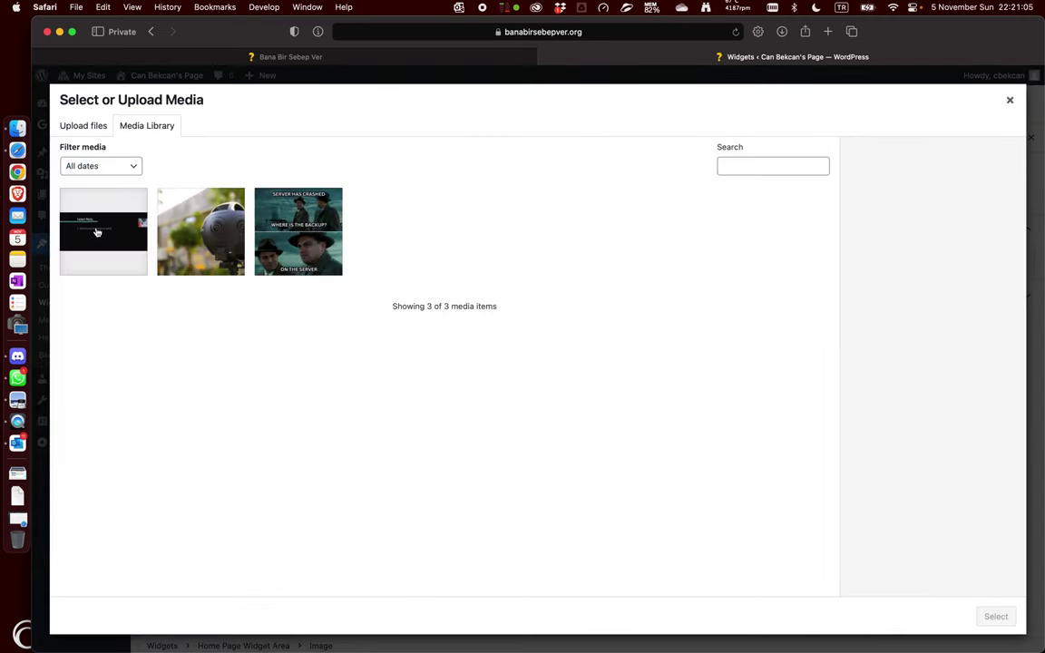
pyautogui.click(97, 232)
pyautogui.moveTo(955, 381); pyautogui.dragTo(902, 388)
pyautogui.write('728x90')
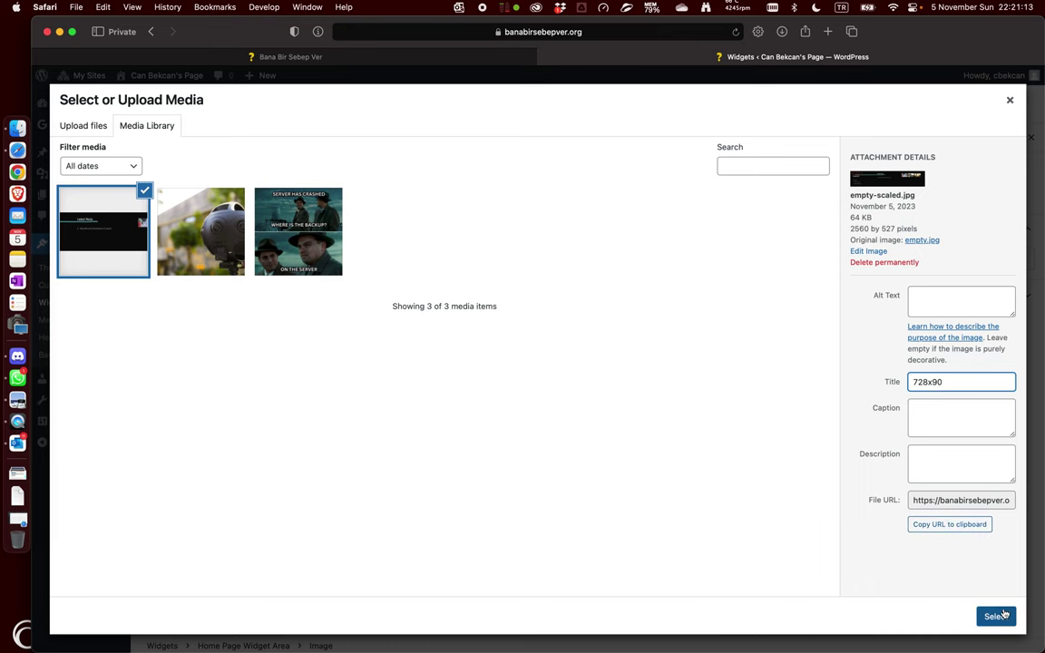
pyautogui.click(995, 616)
pyautogui.click(964, 107)
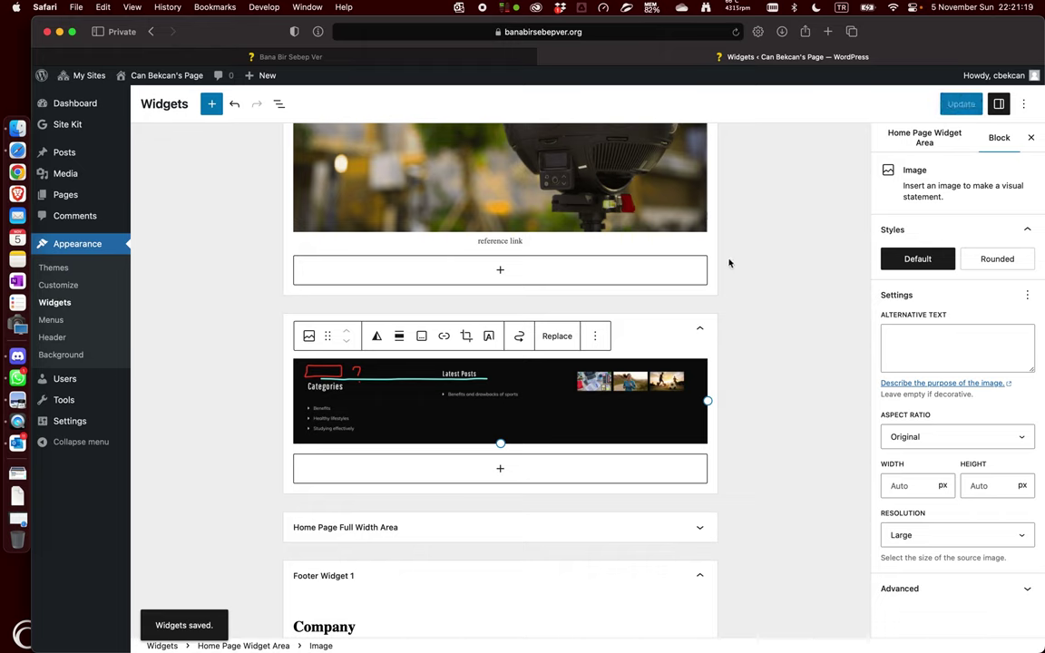
pyautogui.click(210, 258)
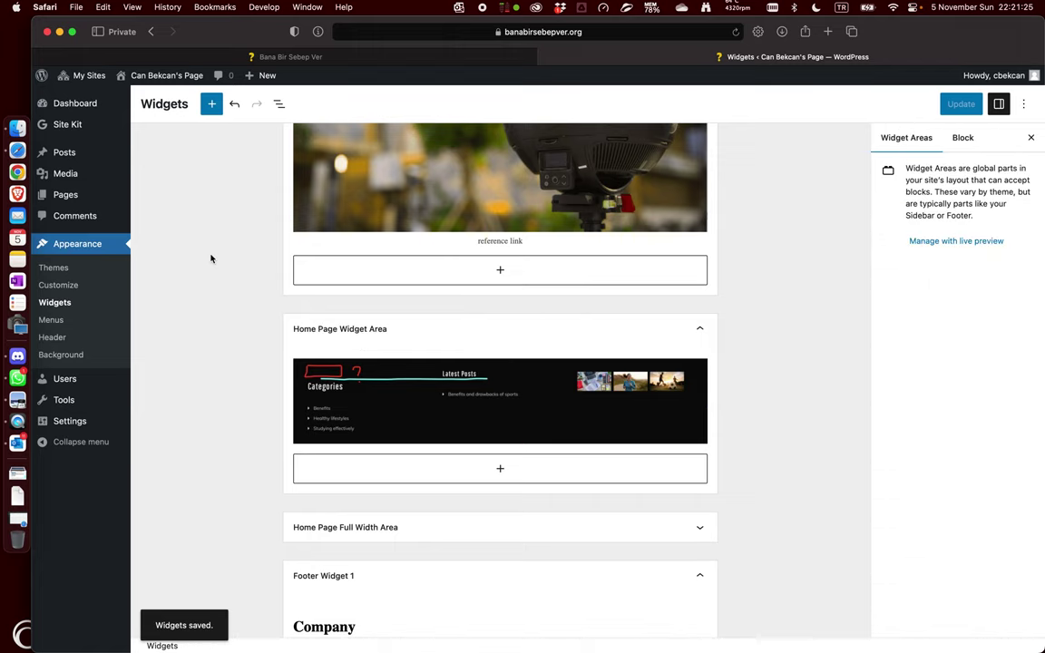
pyautogui.scroll(-5, 210, 258)
pyautogui.scroll(6, 210, 259)
pyautogui.click(429, 461)
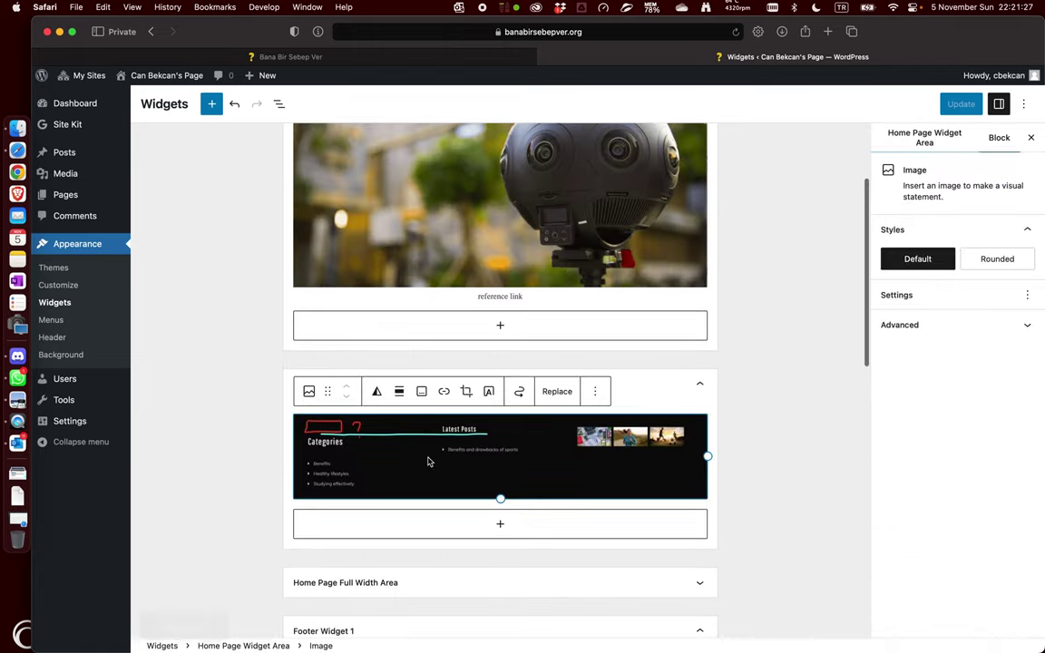
# Visit the live site and examine the home page banner, the sidebar image and the footer columns
pyautogui.click(168, 77)
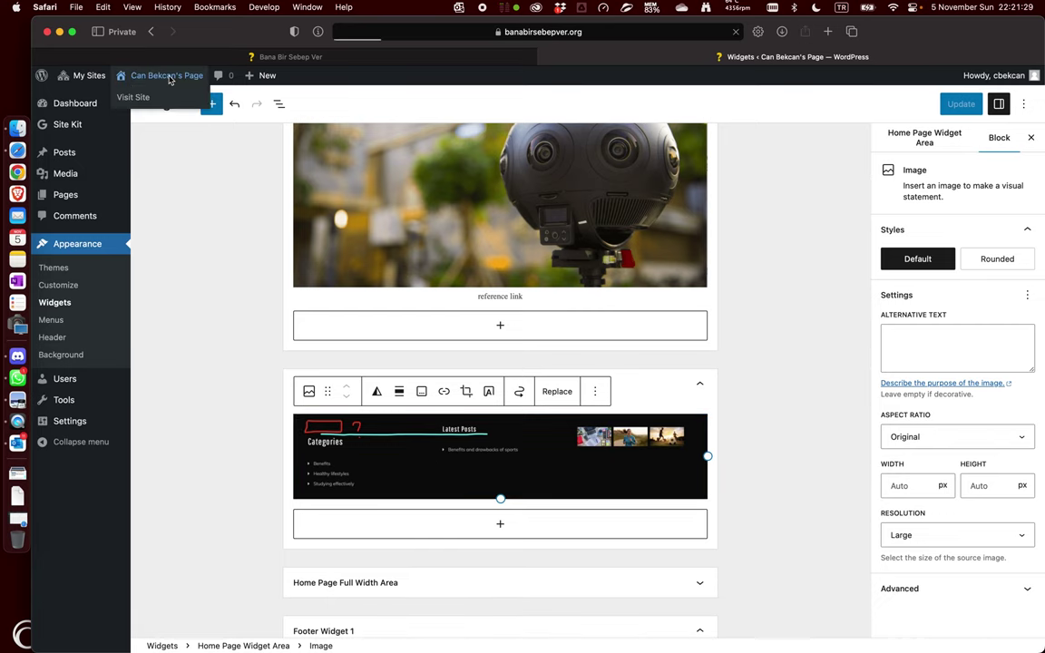
pyautogui.scroll(-5, 317, 285)
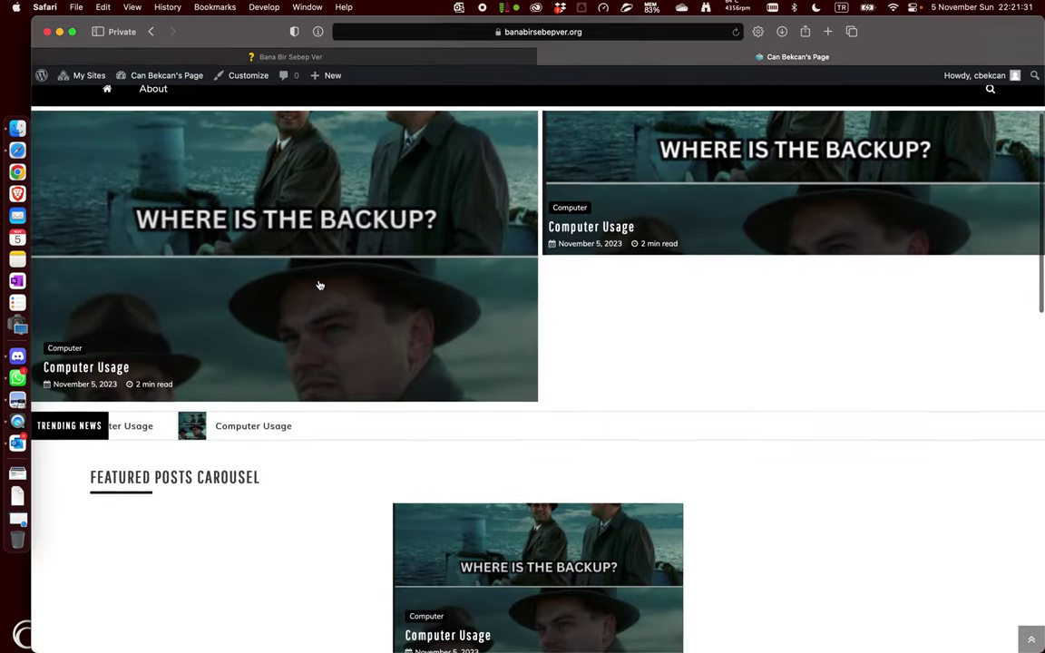
pyautogui.scroll(-2, 320, 286)
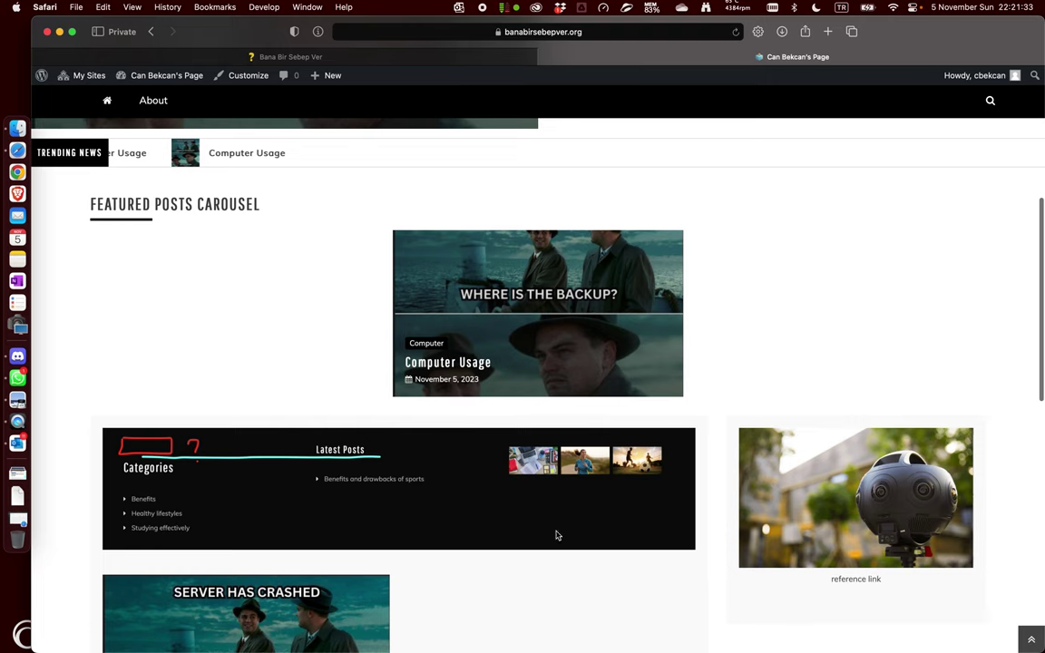
pyautogui.scroll(-10, 839, 511)
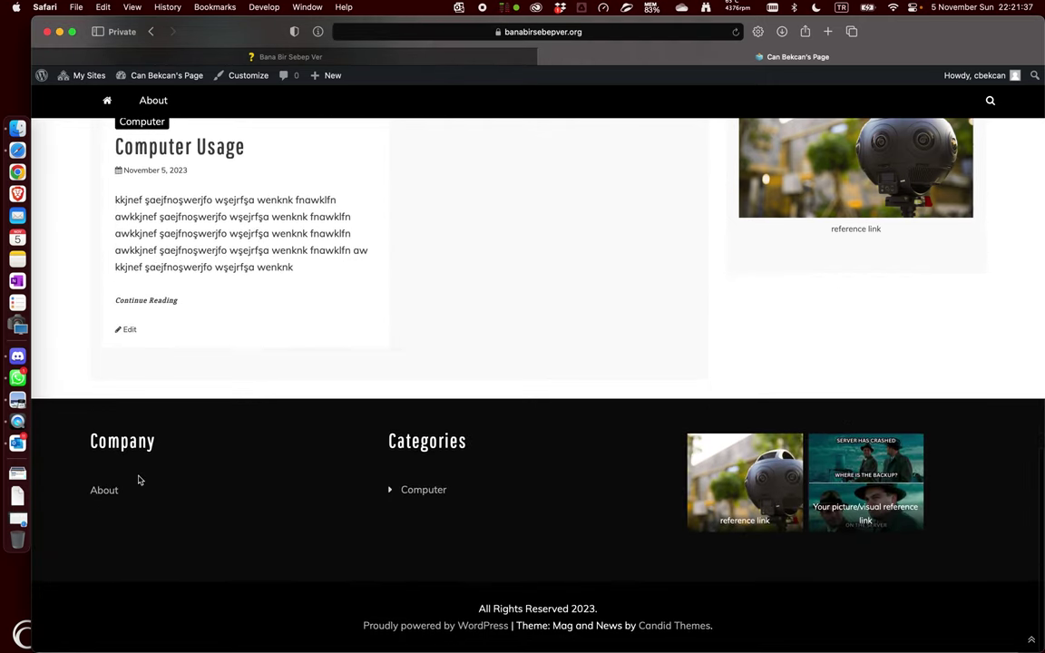
pyautogui.scroll(10, 265, 379)
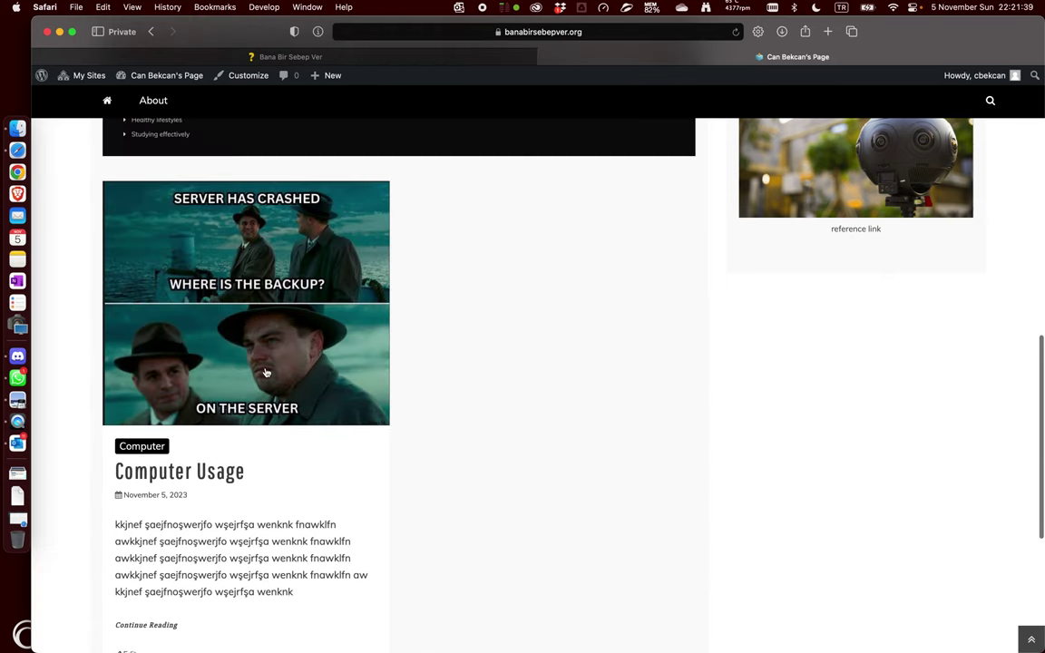
pyautogui.scroll(10, 265, 371)
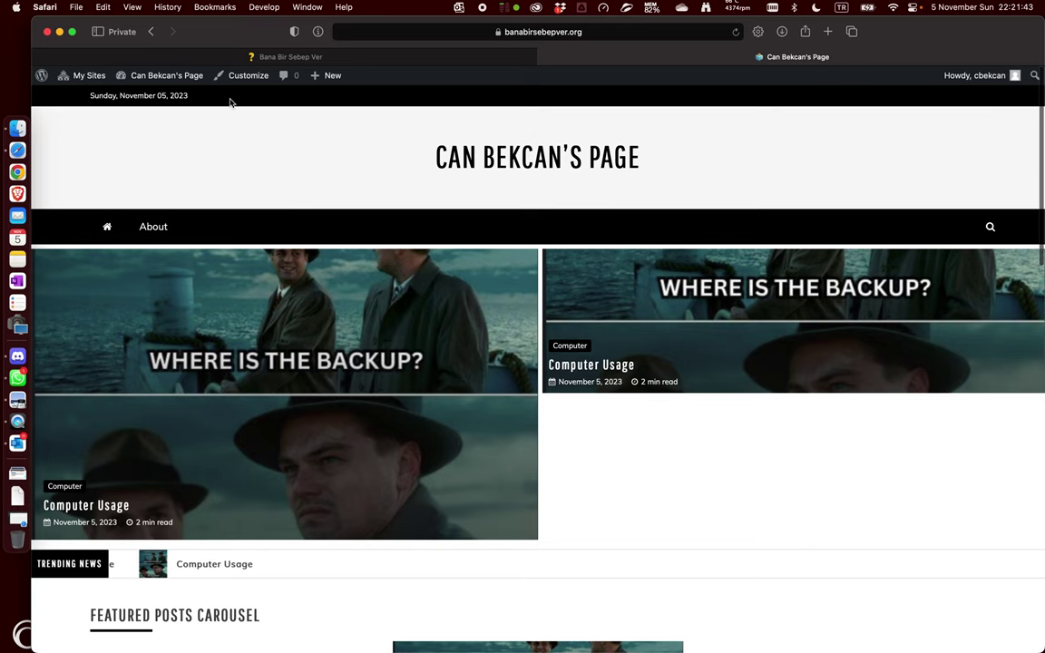
# Open the site's dashboard and review the existing post categories and their hierarchy
pyautogui.click(156, 78)
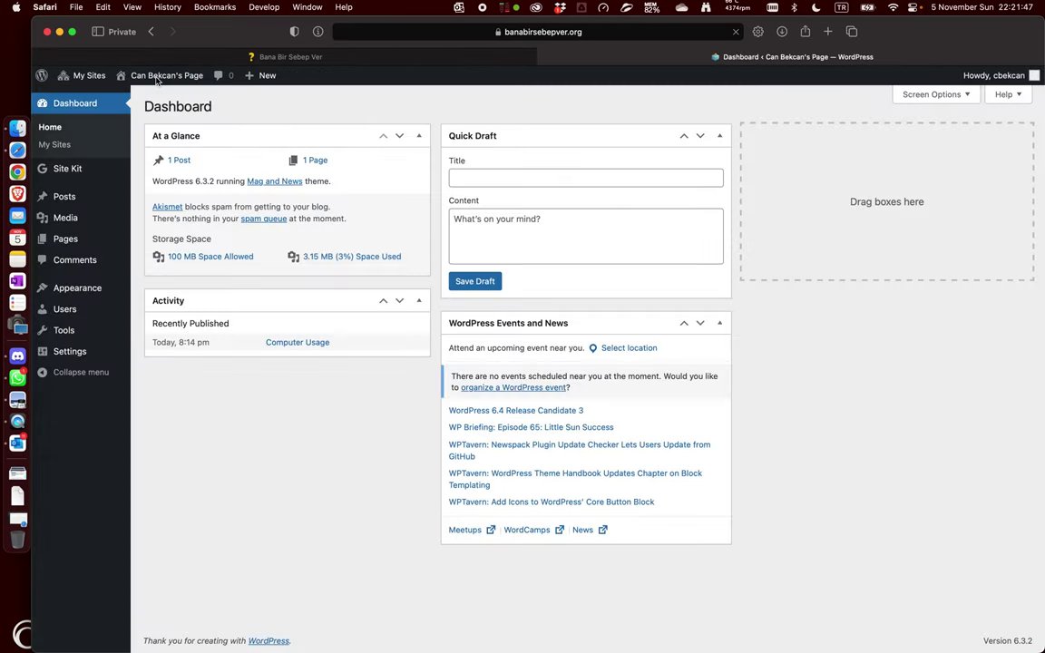
pyautogui.moveTo(61, 198)
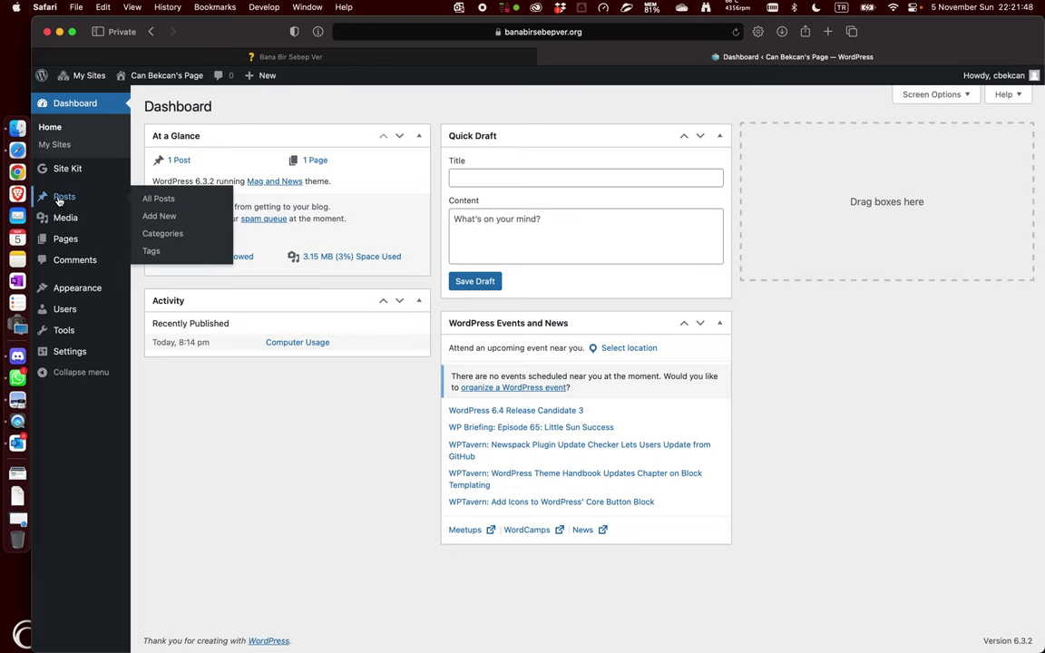
pyautogui.click(171, 238)
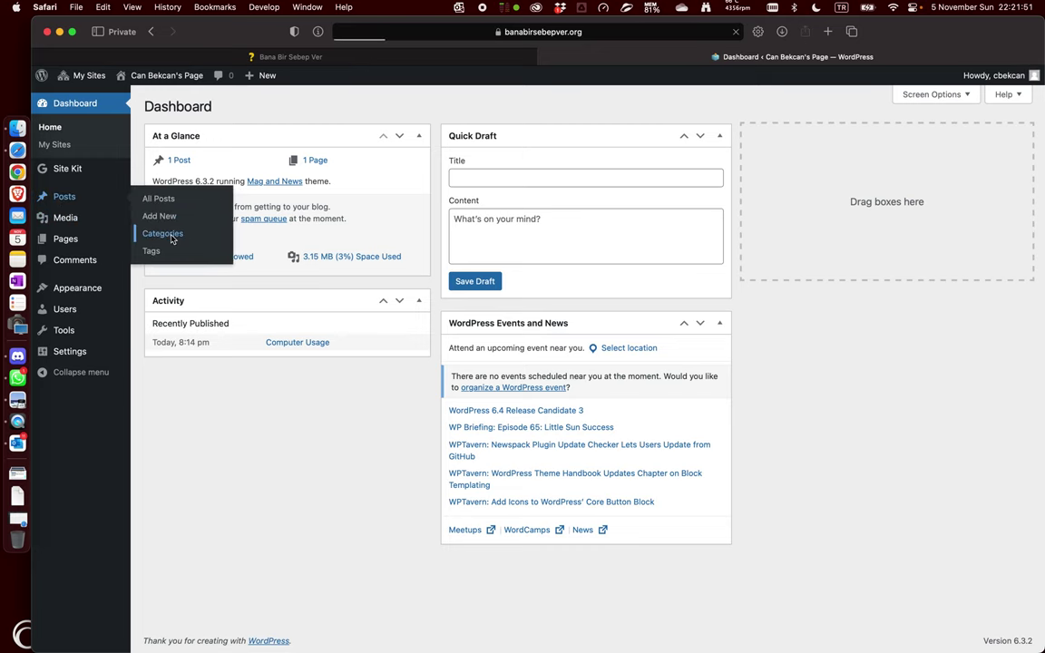
pyautogui.moveTo(508, 205)
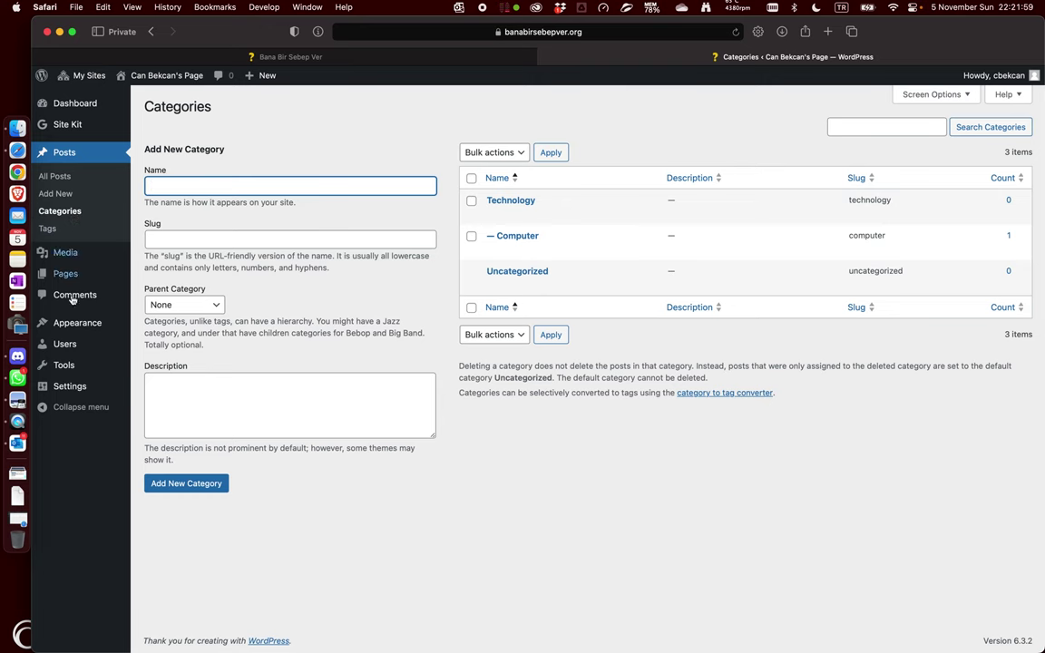
# Create a navigation menu named "Main Menu" and assign it to the Primary display location
pyautogui.click(63, 324)
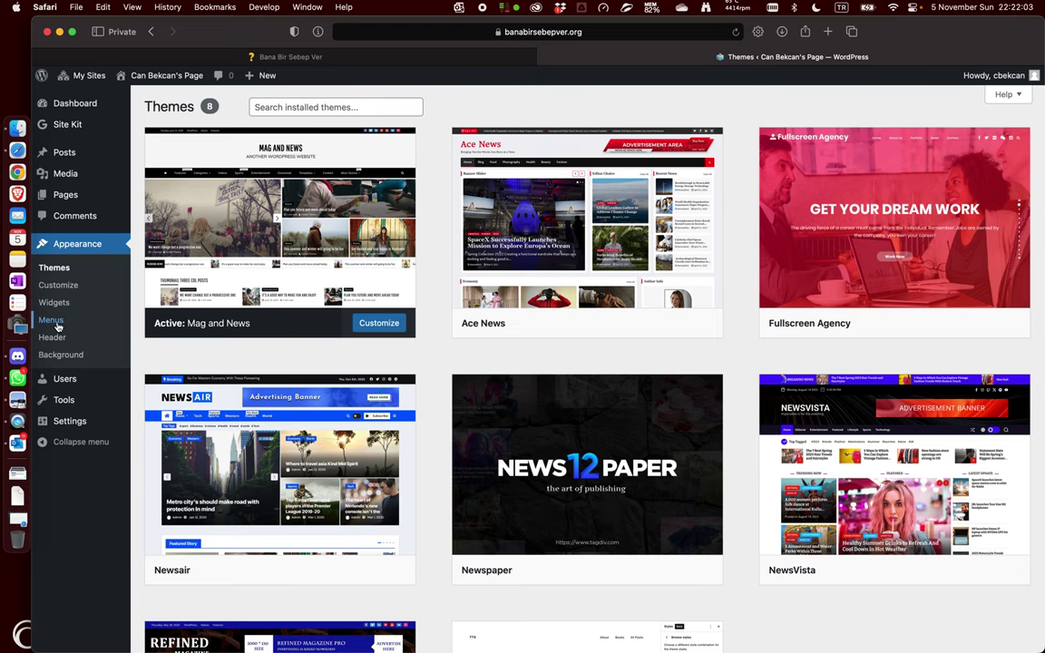
pyautogui.click(52, 320)
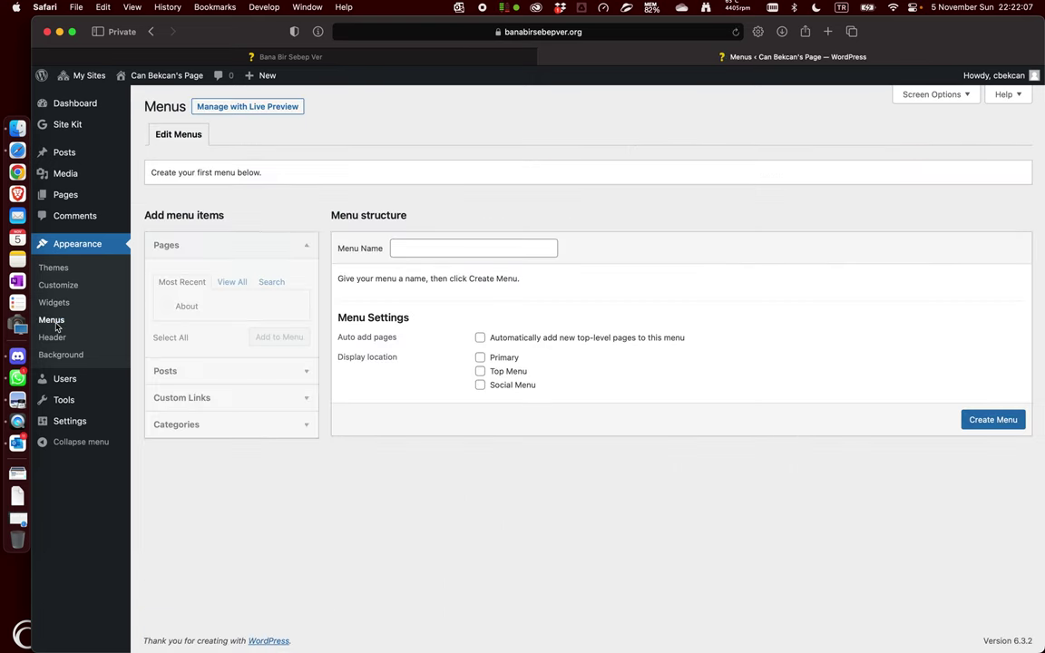
pyautogui.click(411, 248)
pyautogui.write('MAin')
pyautogui.press('BackSpace')
pyautogui.press('BackSpace')
pyautogui.press('BackSpace')
pyautogui.press('BackSpace')
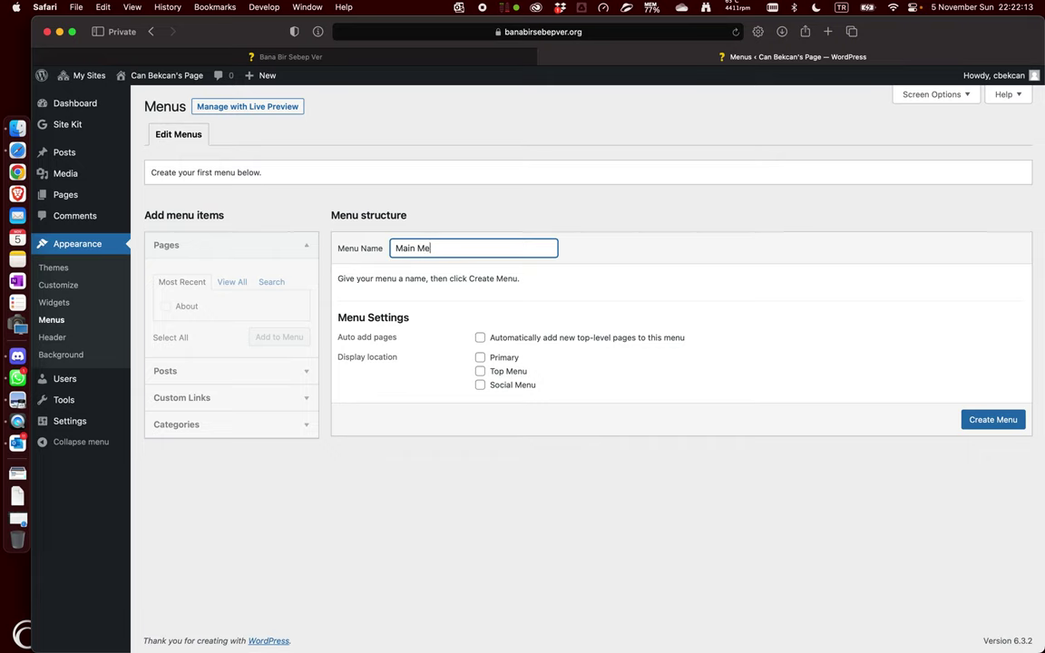
pyautogui.click(481, 358)
pyautogui.click(990, 422)
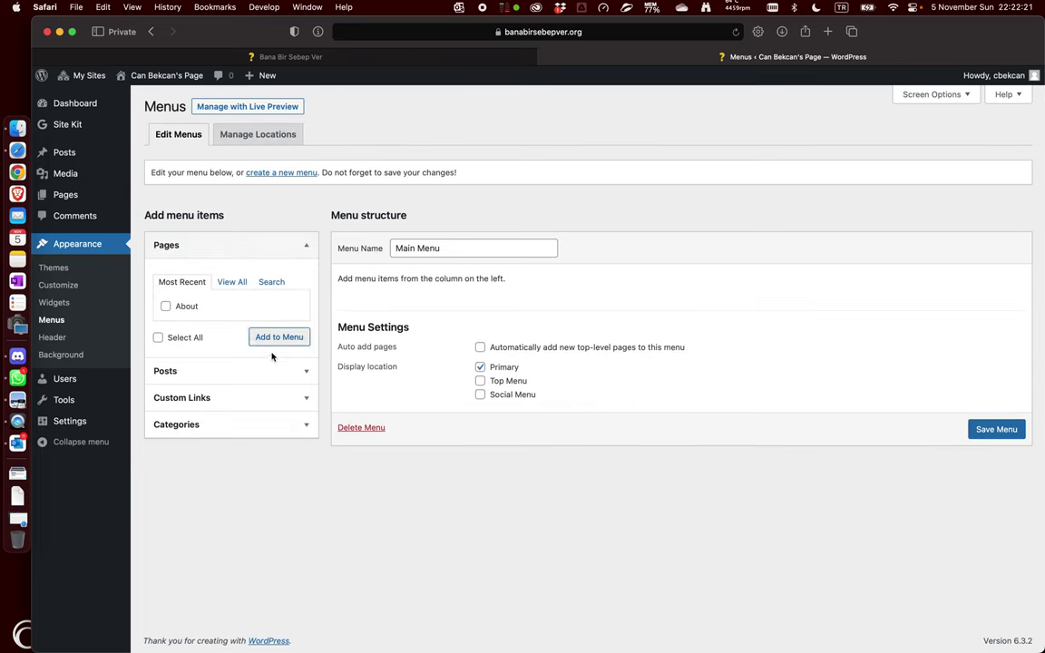
# Add the Technology and Computer categories to Main Menu, nest Computer under Technology as a sub item, and save the menu
pyautogui.click(275, 425)
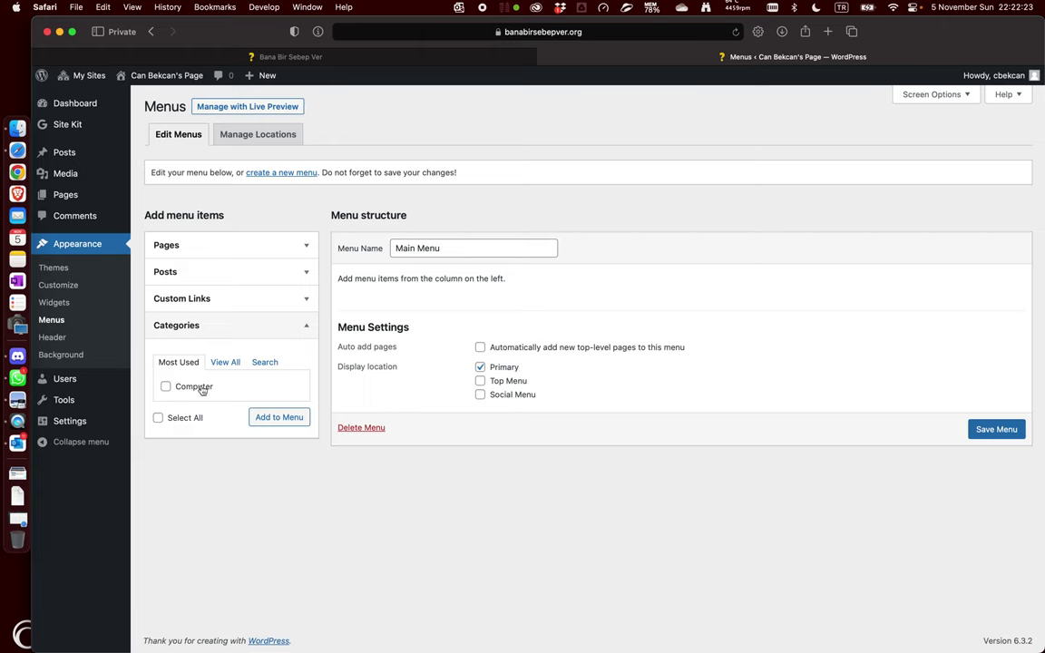
pyautogui.click(225, 362)
pyautogui.click(165, 386)
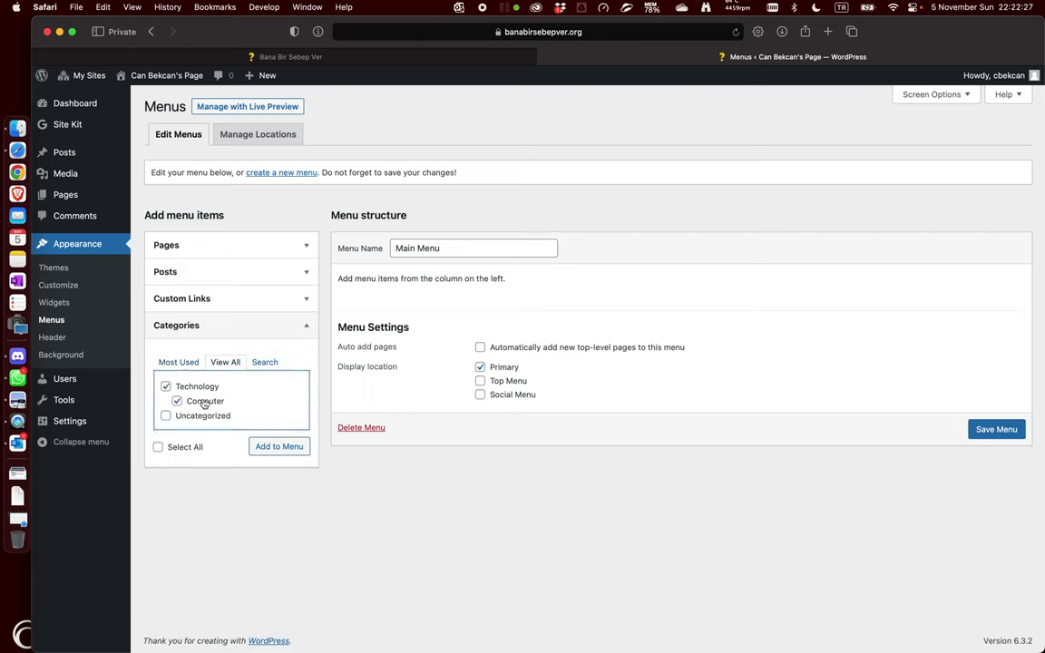
pyautogui.click(275, 449)
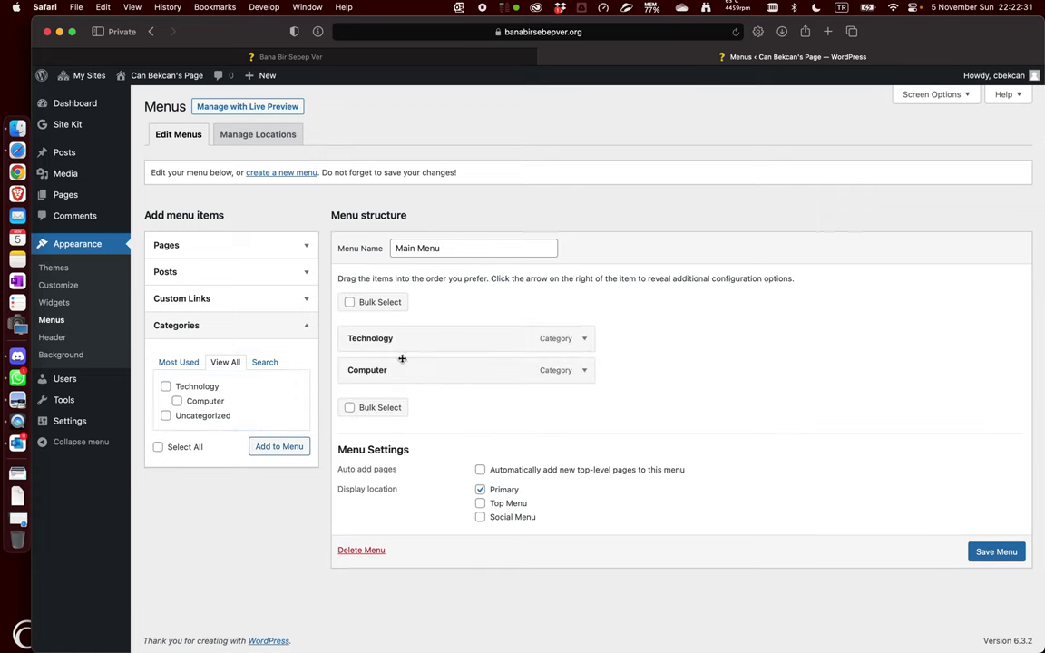
pyautogui.moveTo(358, 376); pyautogui.dragTo(376, 376)
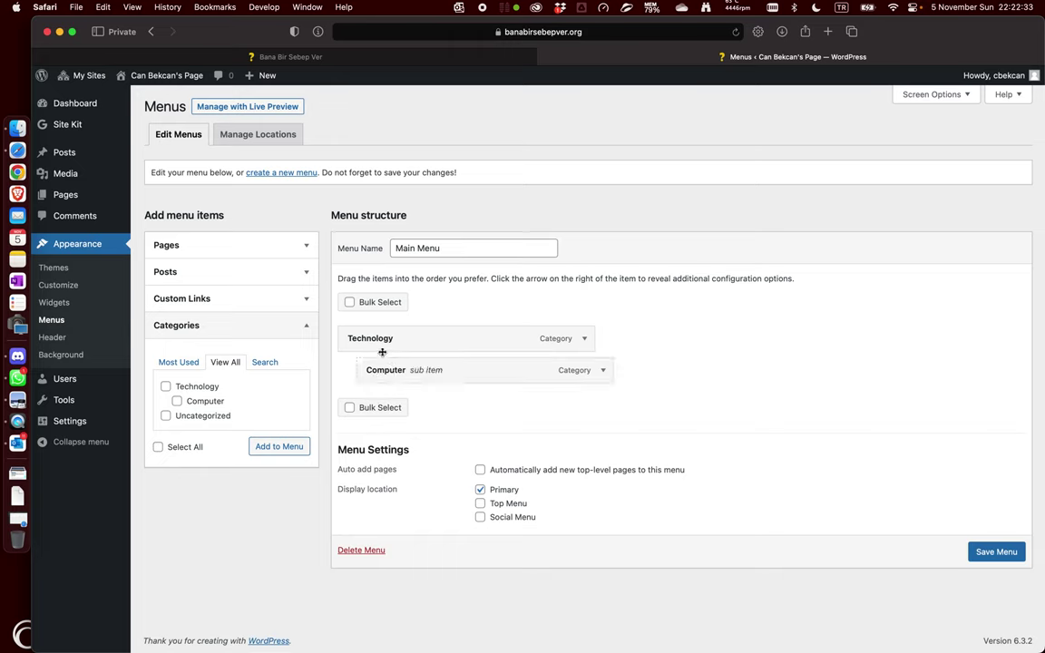
pyautogui.click(995, 552)
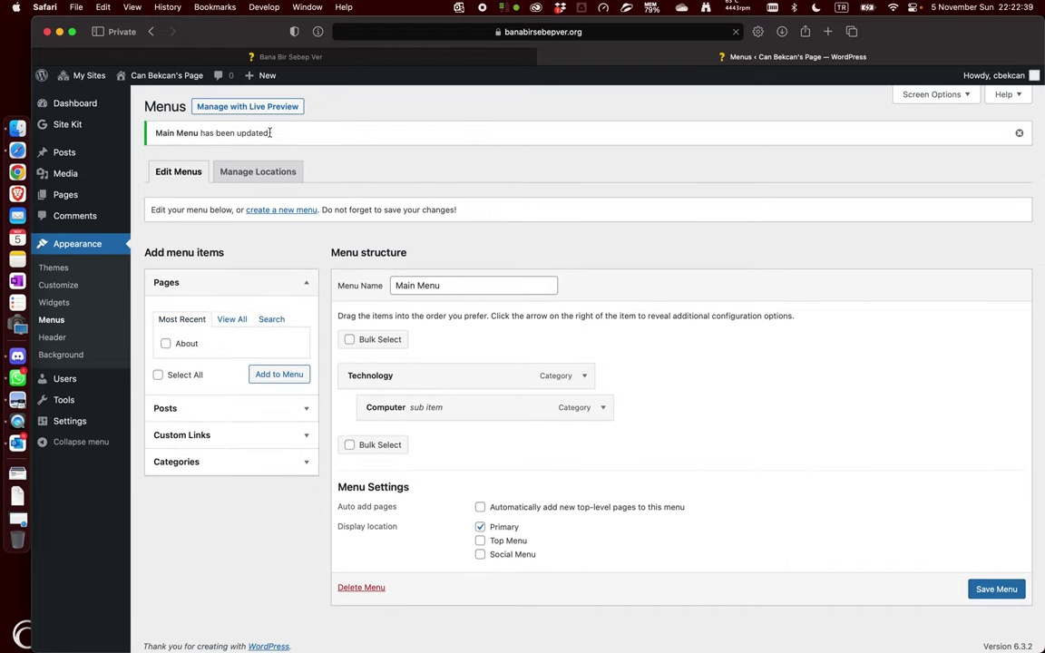
# Visit the live site and check the Technology and Computer category pages through the main navigation
pyautogui.click(164, 80)
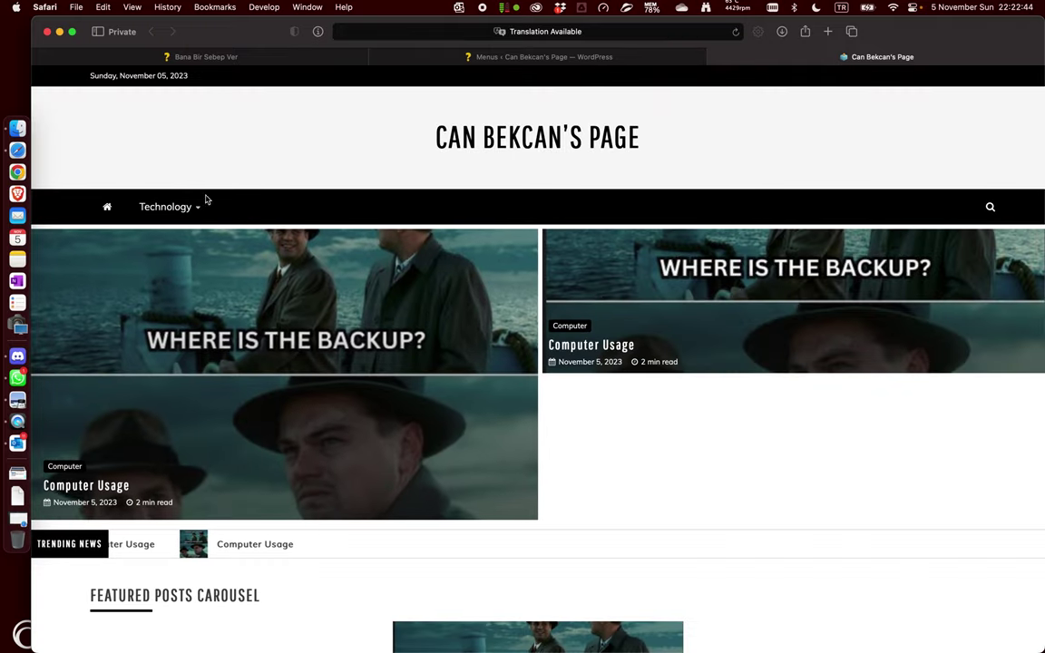
pyautogui.moveTo(175, 195)
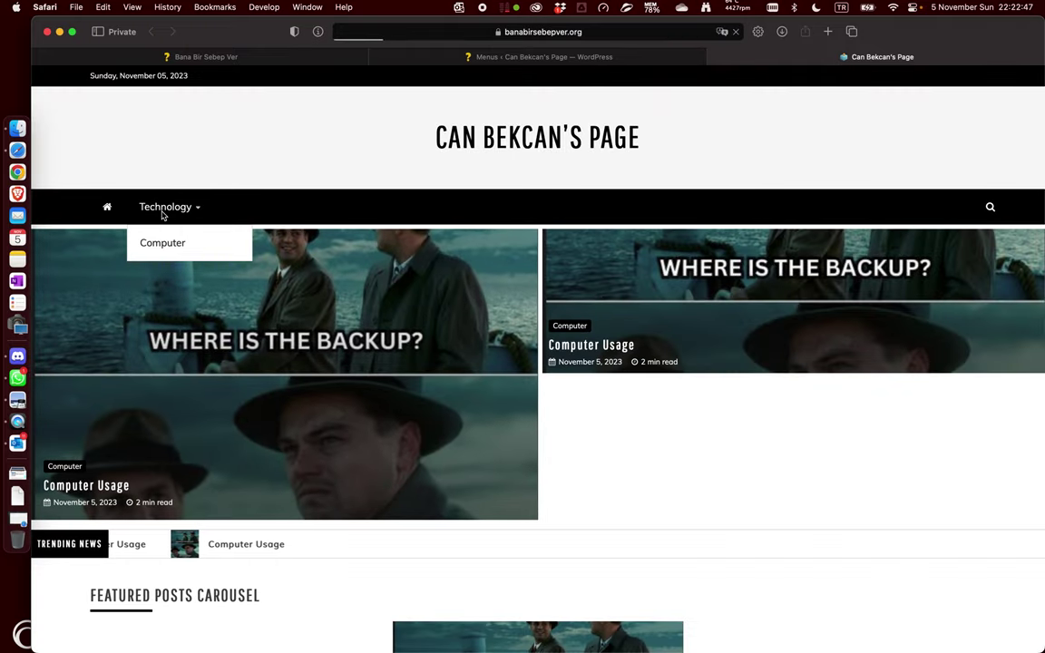
pyautogui.click(163, 209)
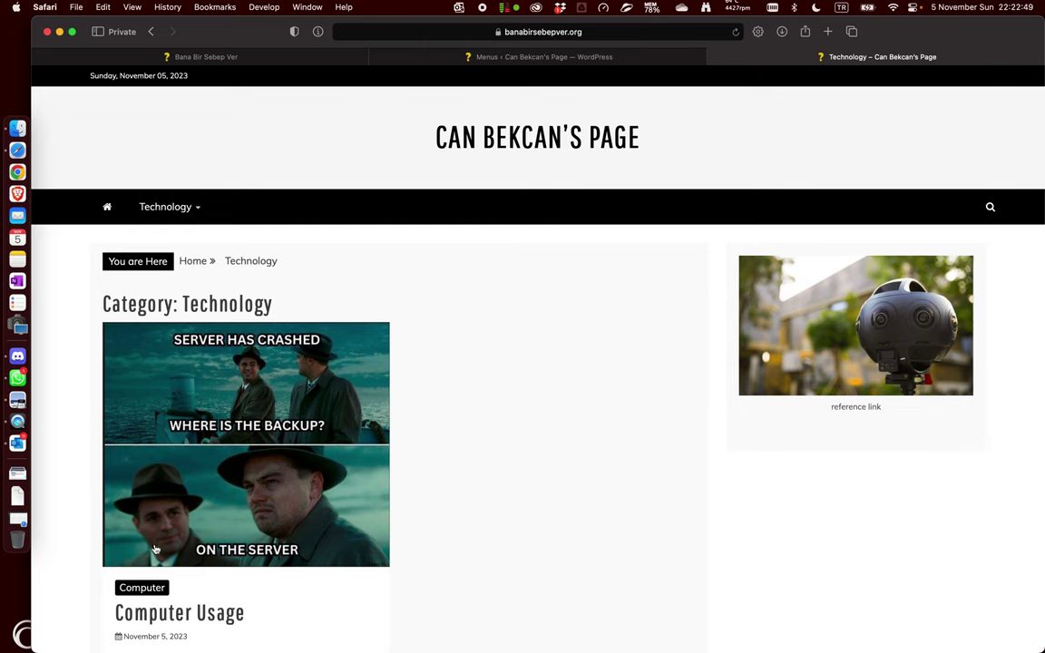
pyautogui.moveTo(178, 206)
pyautogui.click(169, 251)
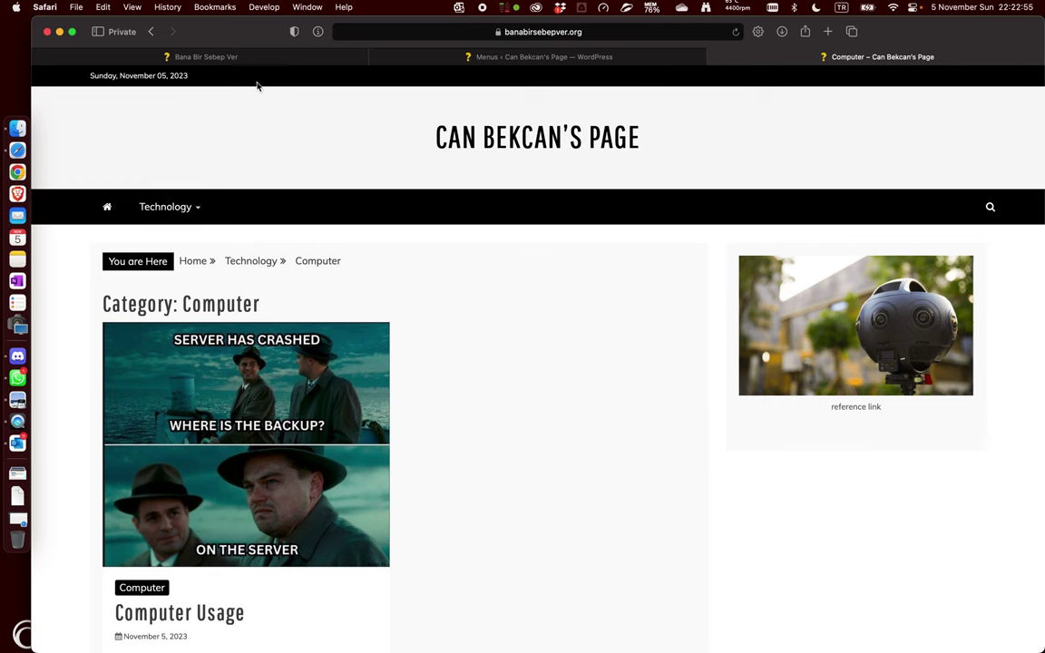
# Return to the menu editor and create a second menu named "Top Menu" assigned to the Top Menu display location
pyautogui.click(429, 55)
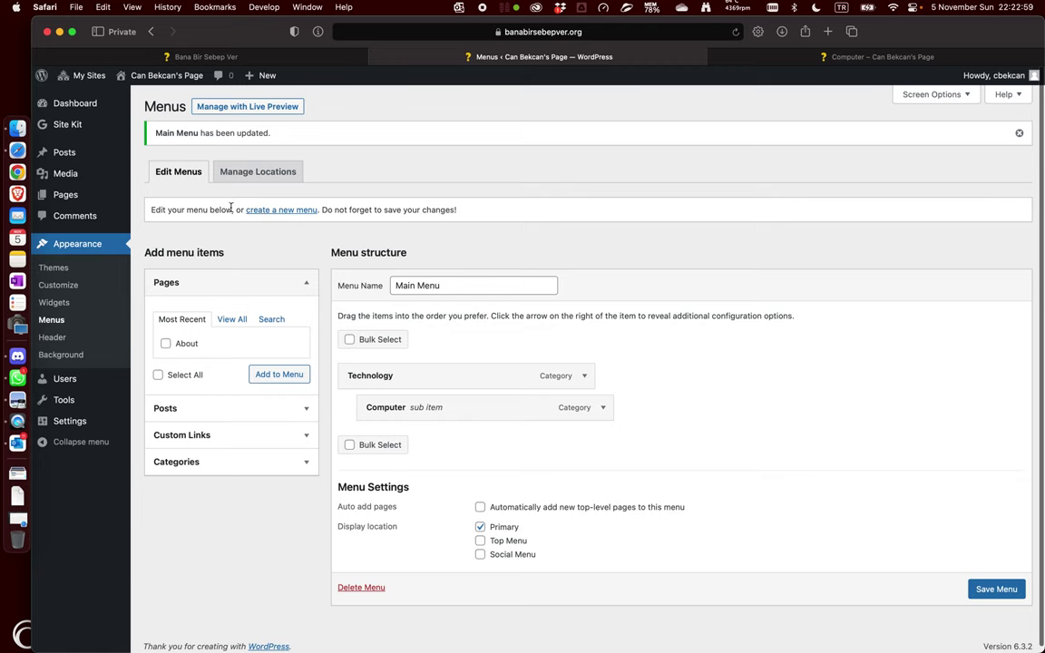
pyautogui.click(269, 214)
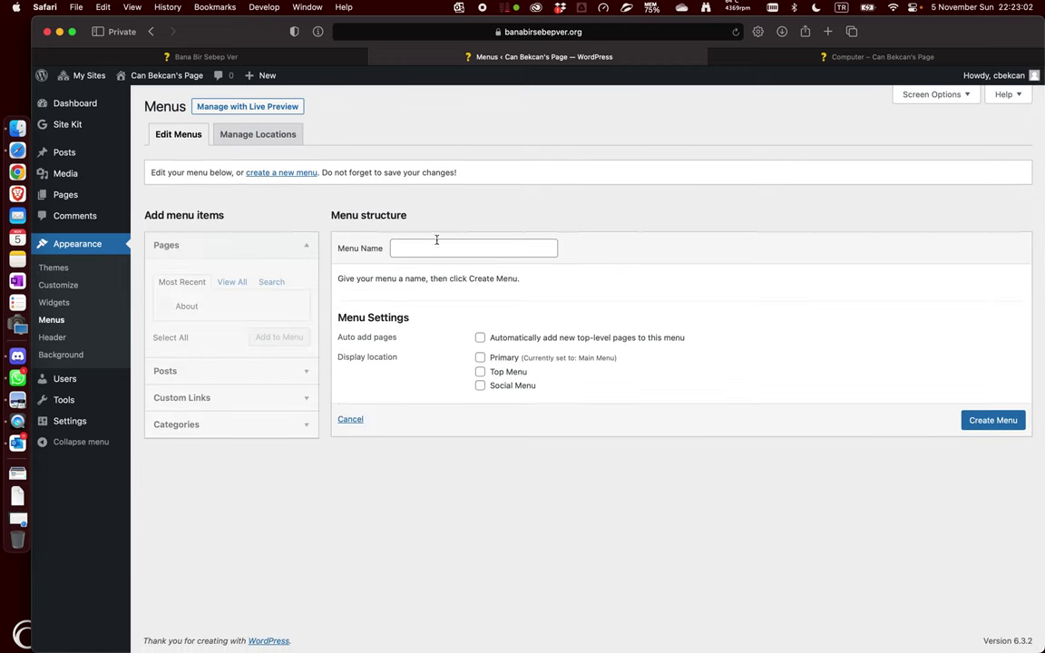
pyautogui.click(446, 245)
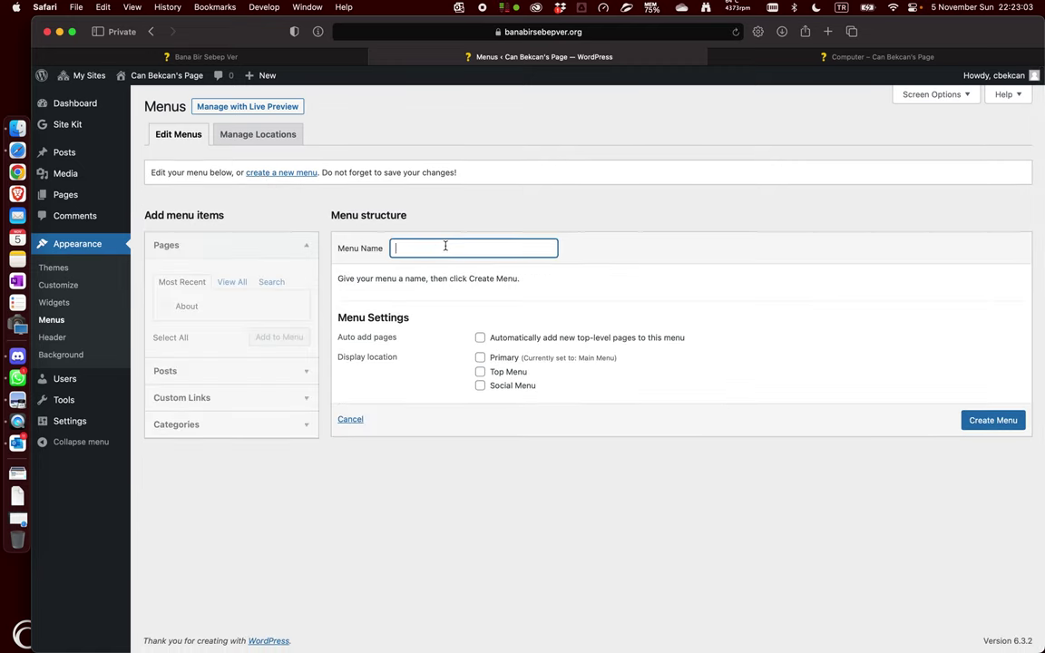
pyautogui.write('Top Menu')
pyautogui.click(481, 374)
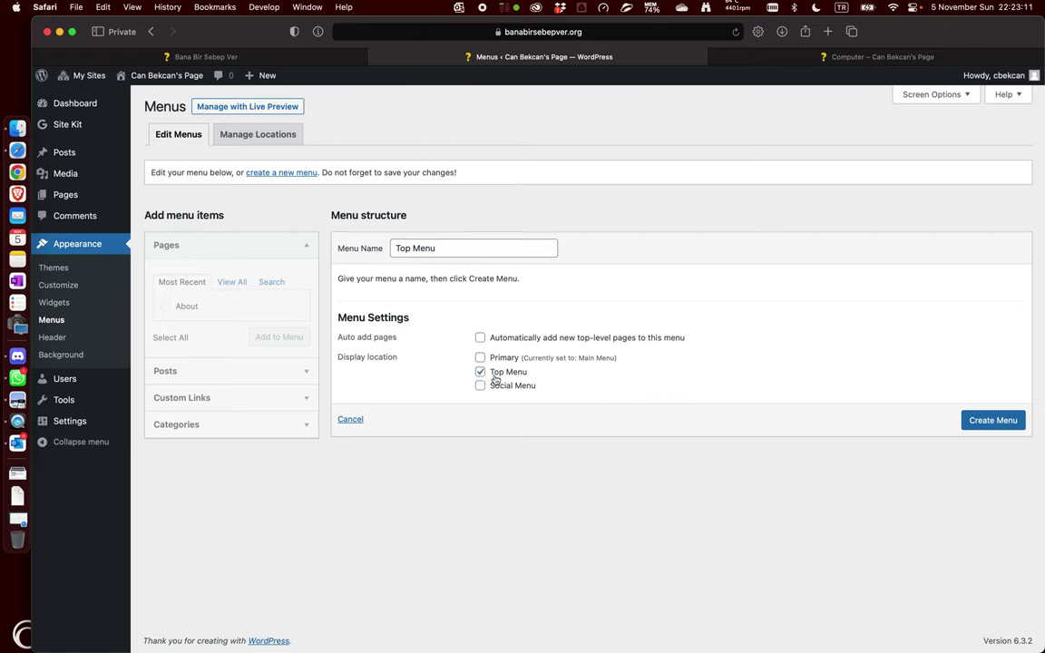
pyautogui.click(983, 421)
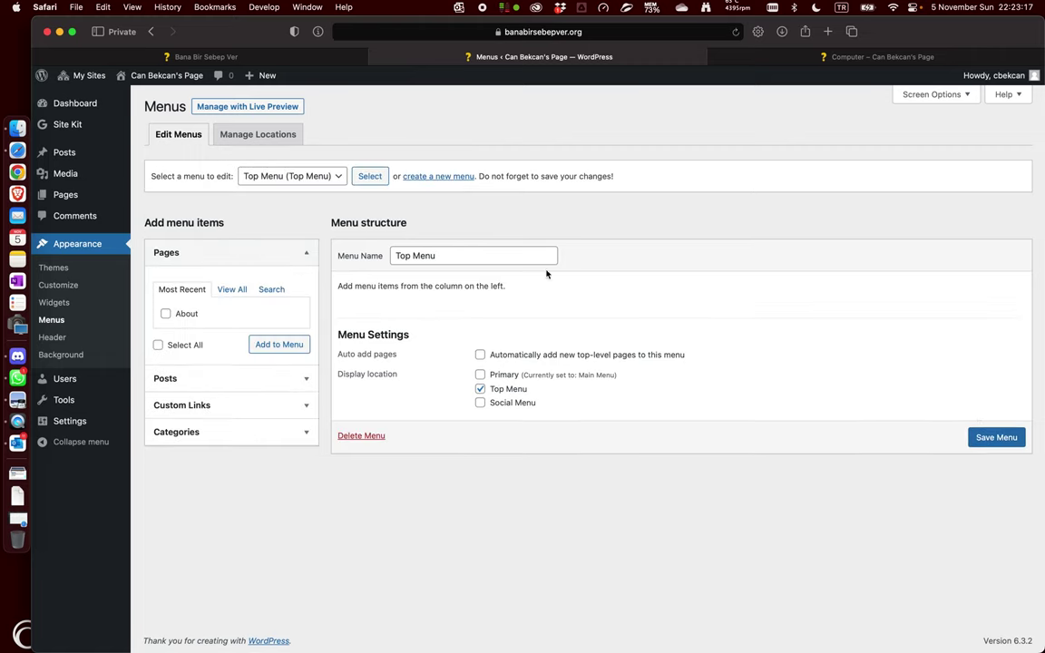
# Add the About page and a custom link labelled "Instagram" with the Instagram profile URL to Top Menu, and save it
pyautogui.click(166, 315)
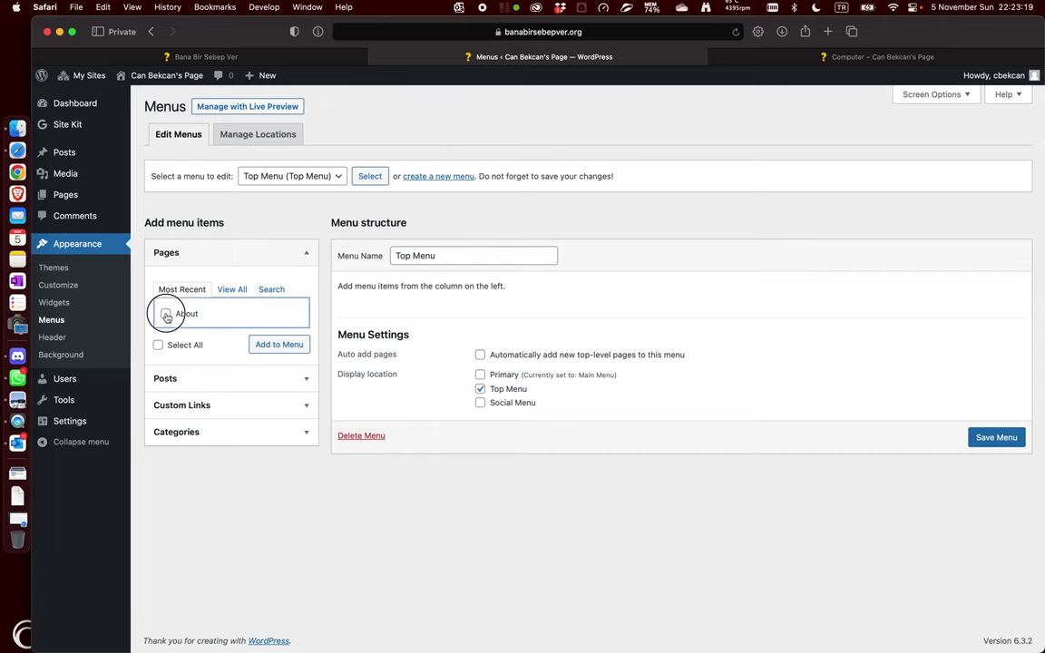
pyautogui.click(287, 348)
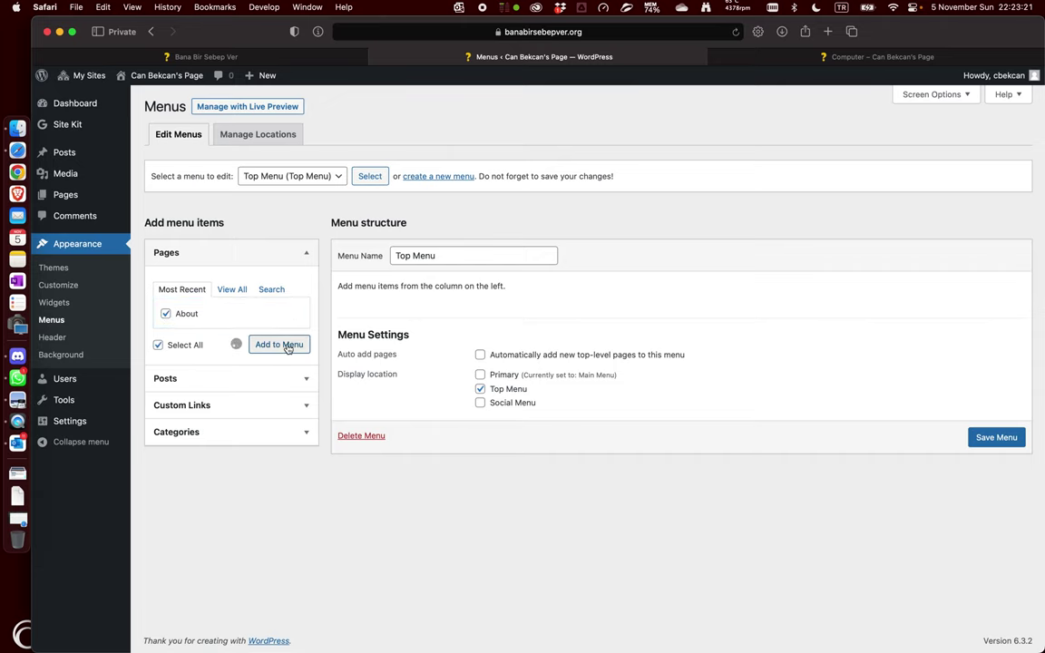
pyautogui.click(278, 405)
pyautogui.click(263, 347)
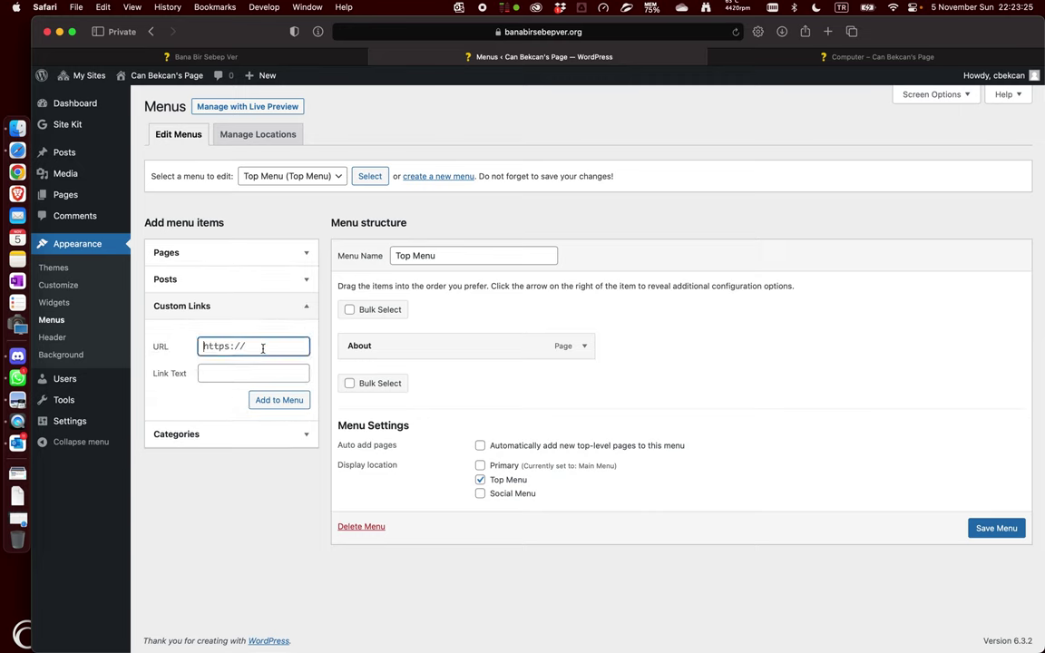
pyautogui.write('in')
pyautogui.write('stagram.com/cbekcan')
pyautogui.click(254, 373)
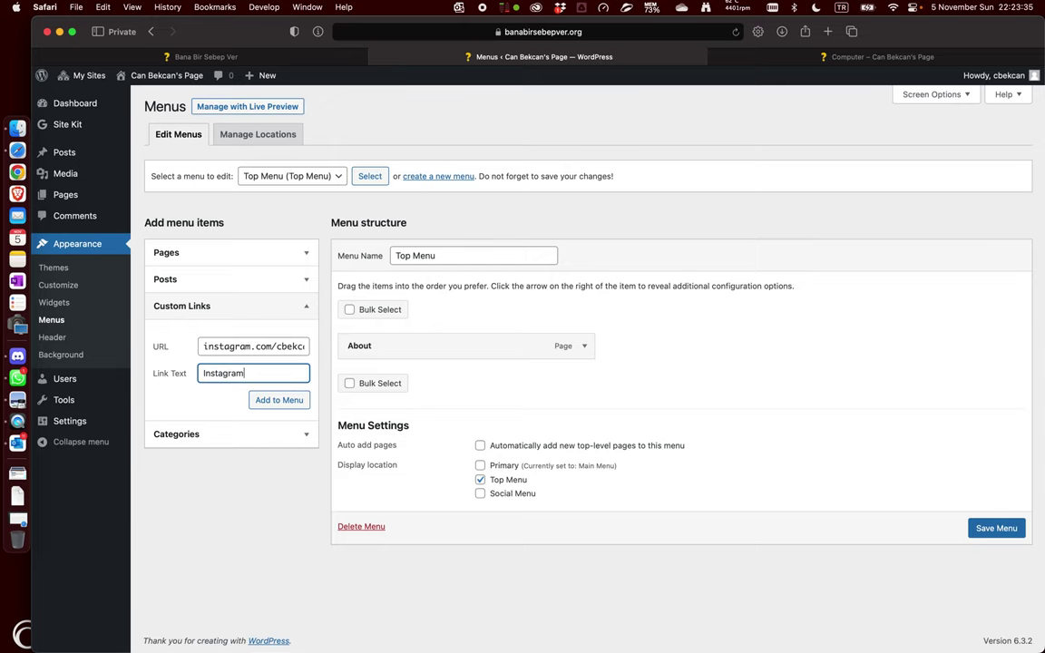
pyautogui.click(279, 400)
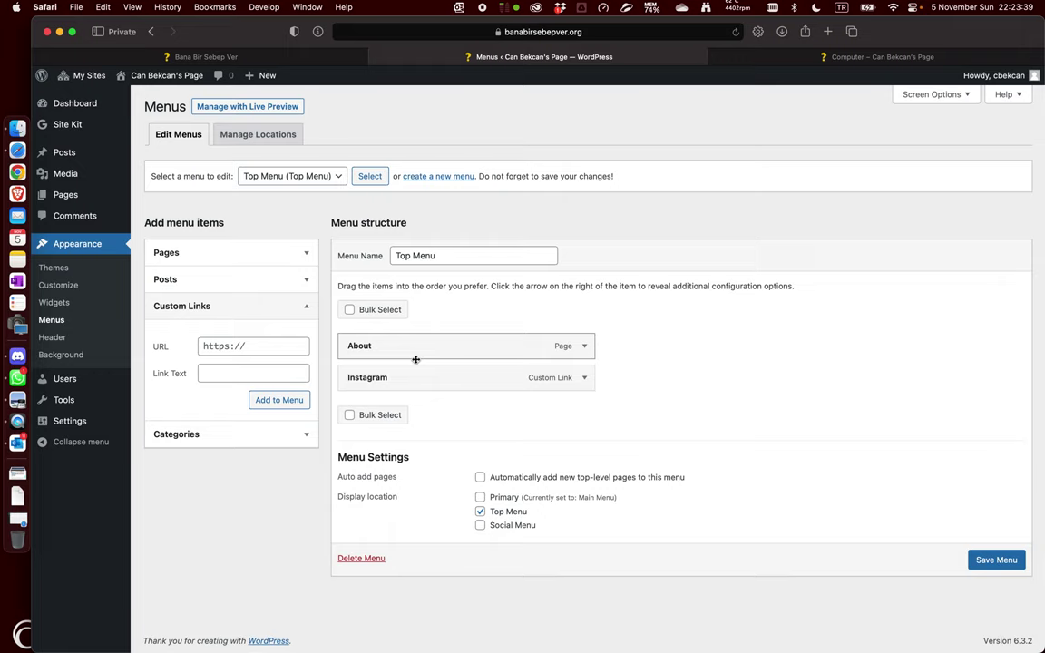
pyautogui.click(987, 564)
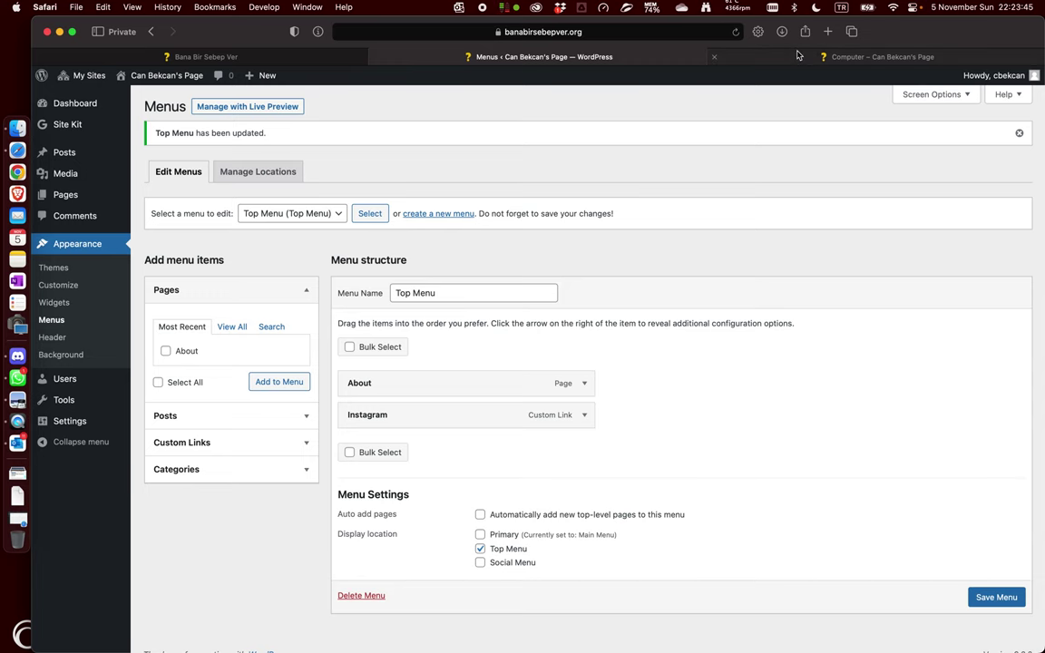
# Reload the live site and check the top menu by opening its About page
pyautogui.click(716, 55)
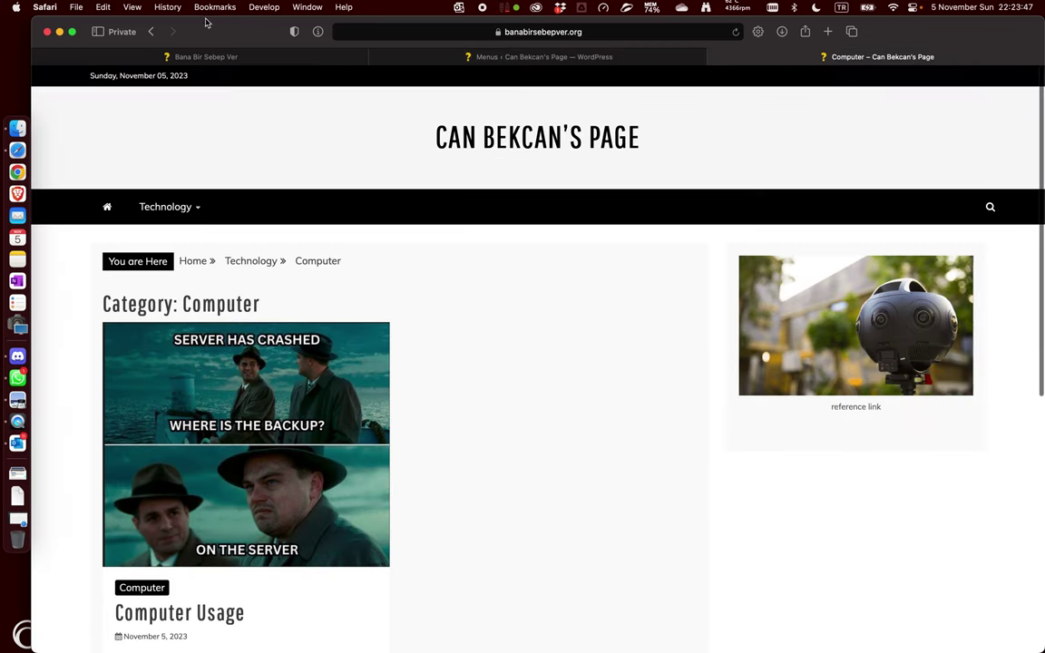
pyautogui.click(736, 31)
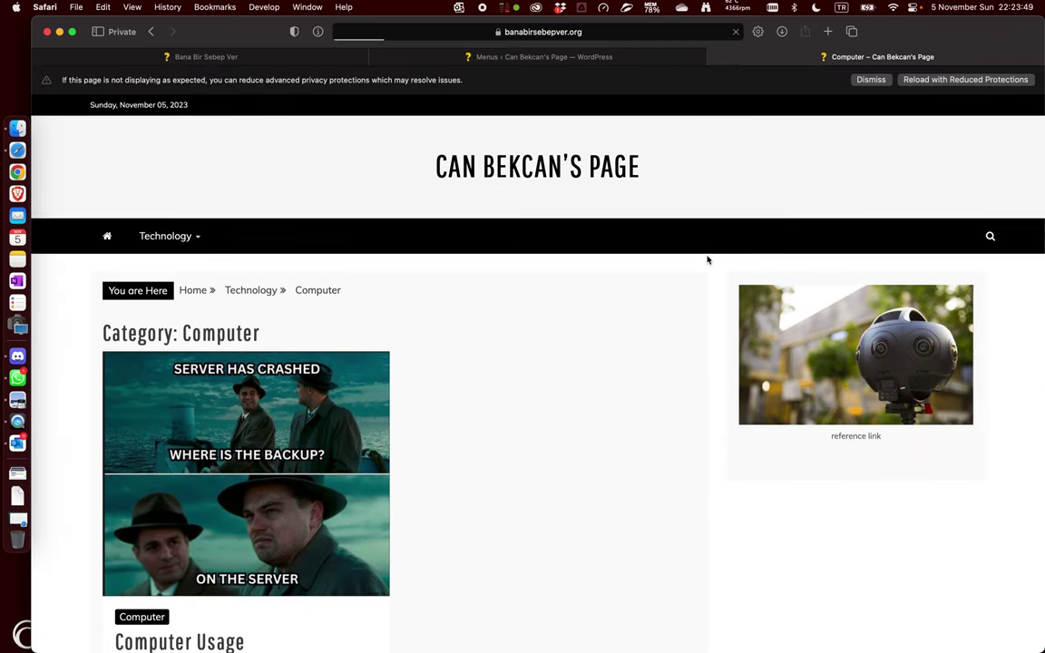
pyautogui.click(869, 79)
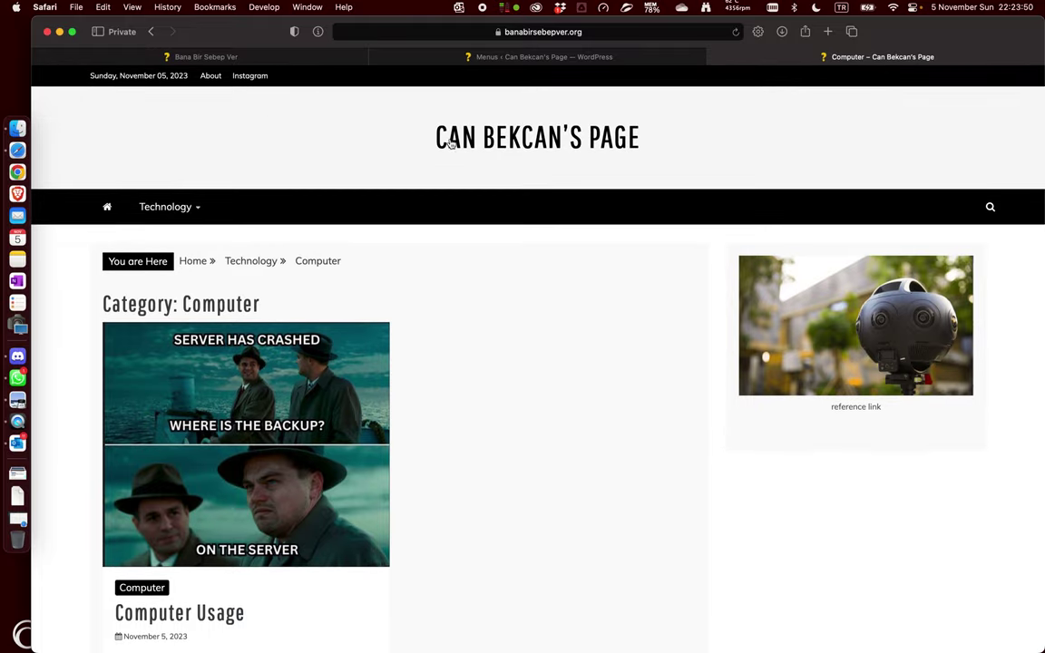
pyautogui.click(209, 77)
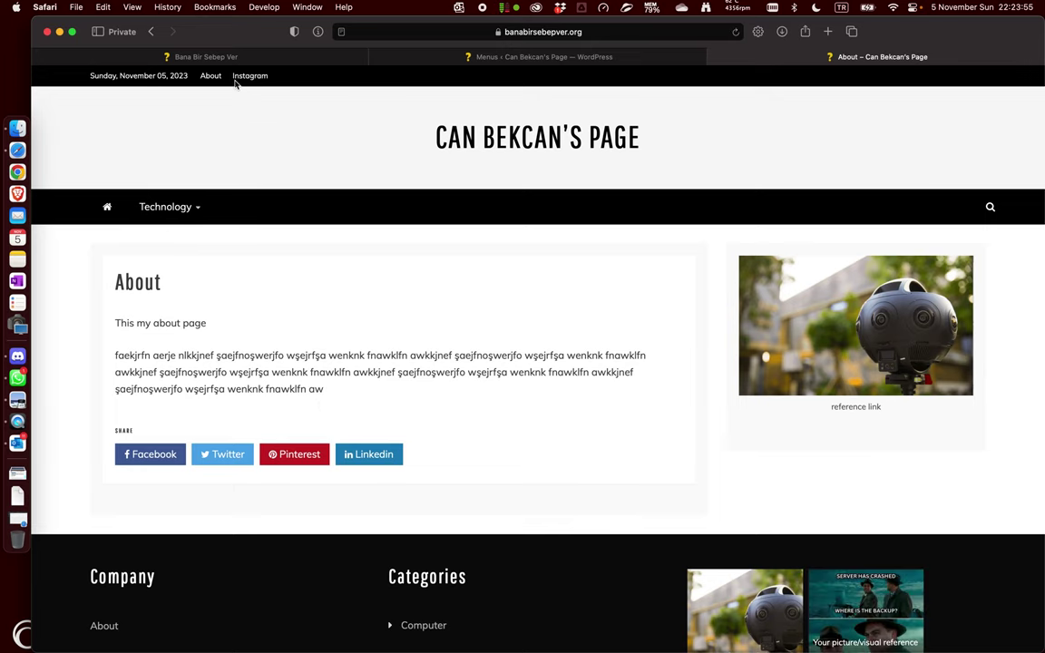
# Go to the live home page and examine its layout from the header menus down to the post list
pyautogui.click(110, 214)
pyautogui.scroll(-5, 244, 318)
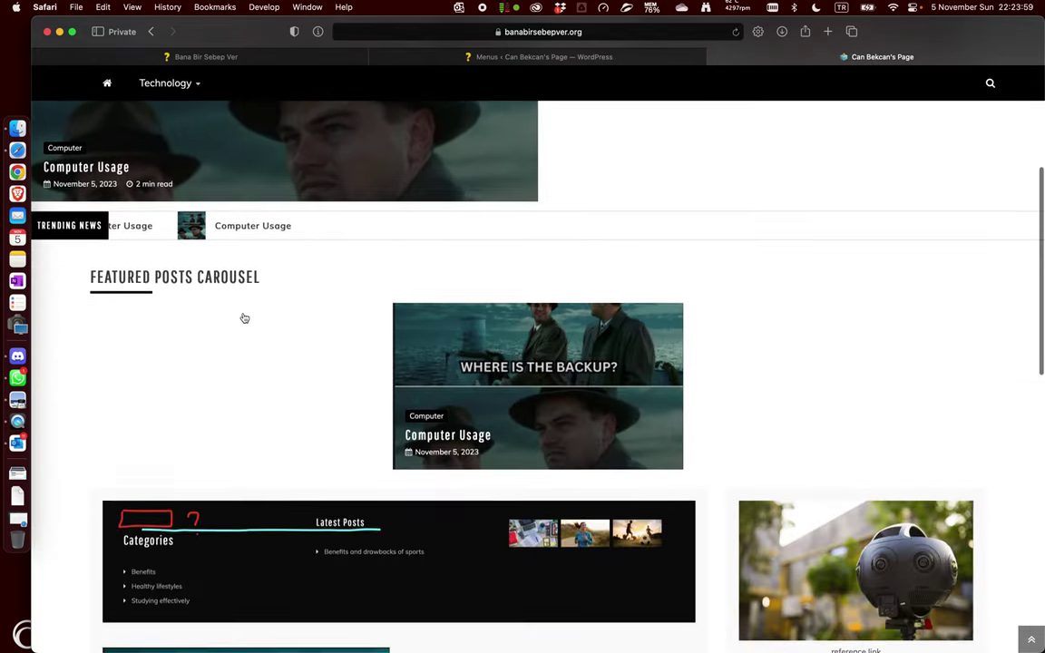
pyautogui.scroll(-10, 244, 318)
pyautogui.scroll(15, 244, 318)
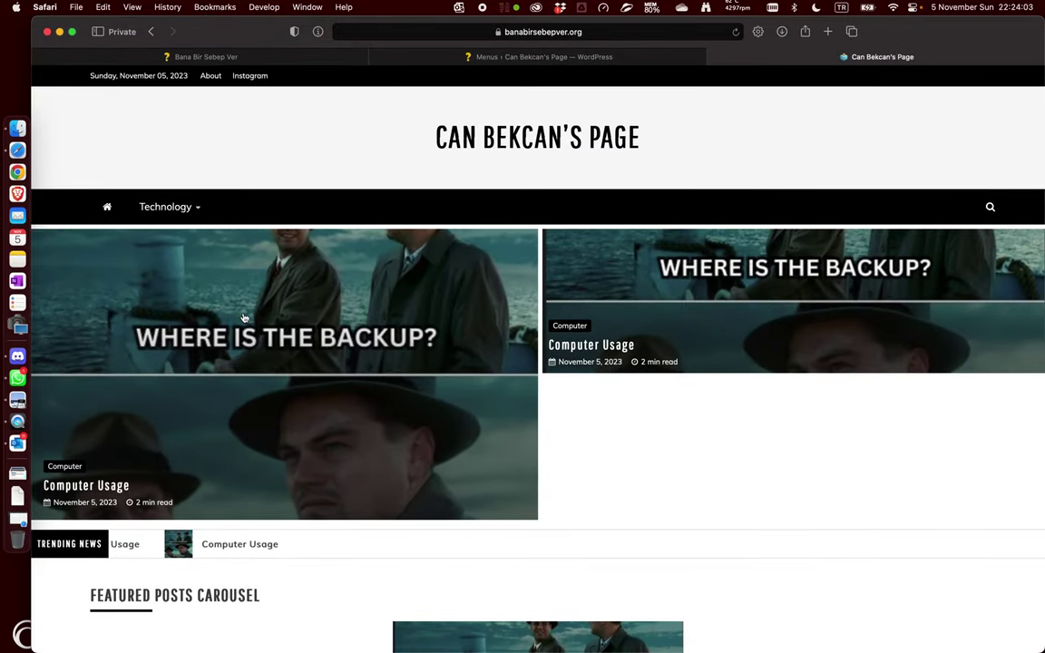
pyautogui.scroll(-10, 244, 318)
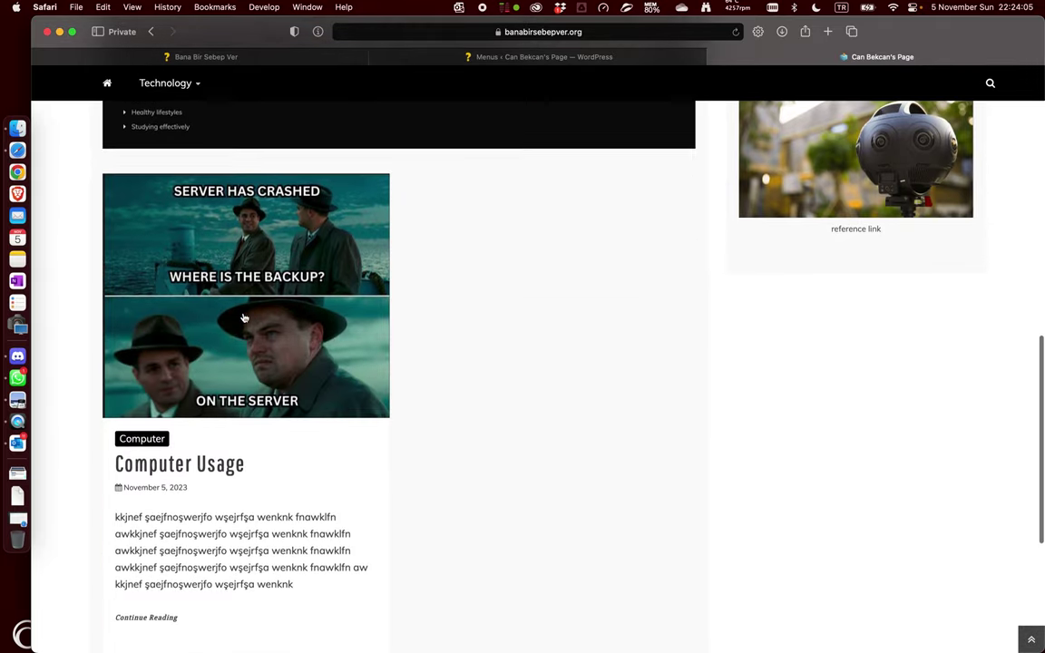
pyautogui.scroll(-5, 244, 319)
pyautogui.scroll(9, 244, 318)
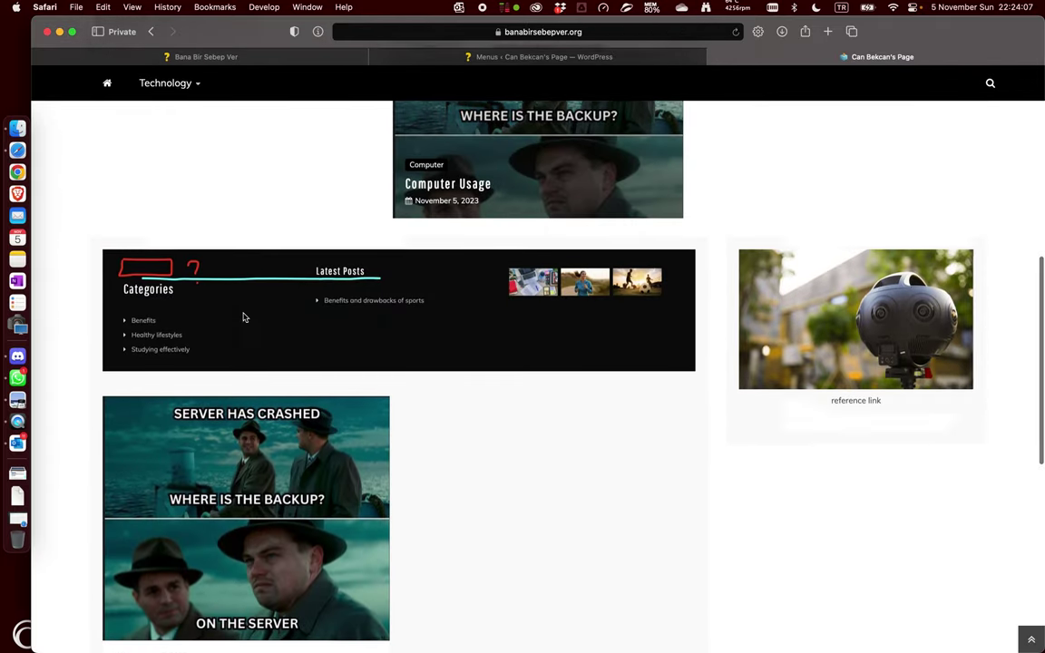
pyautogui.scroll(10, 244, 317)
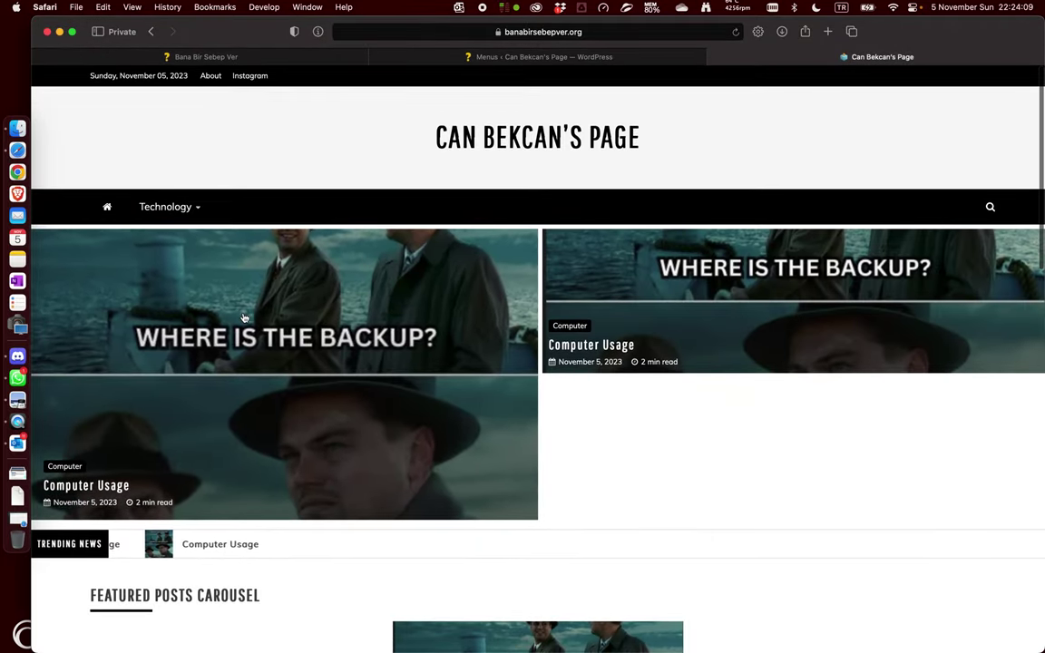
# Return to the menu editor and review the Top Menu structure and settings
pyautogui.click(535, 65)
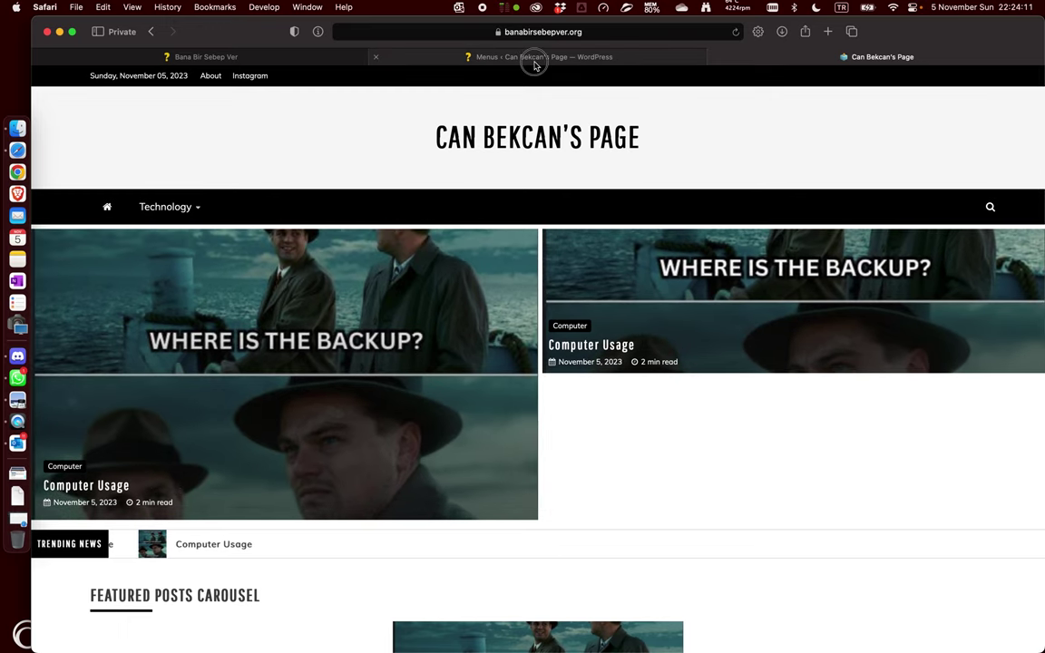
pyautogui.scroll(-1, 659, 258)
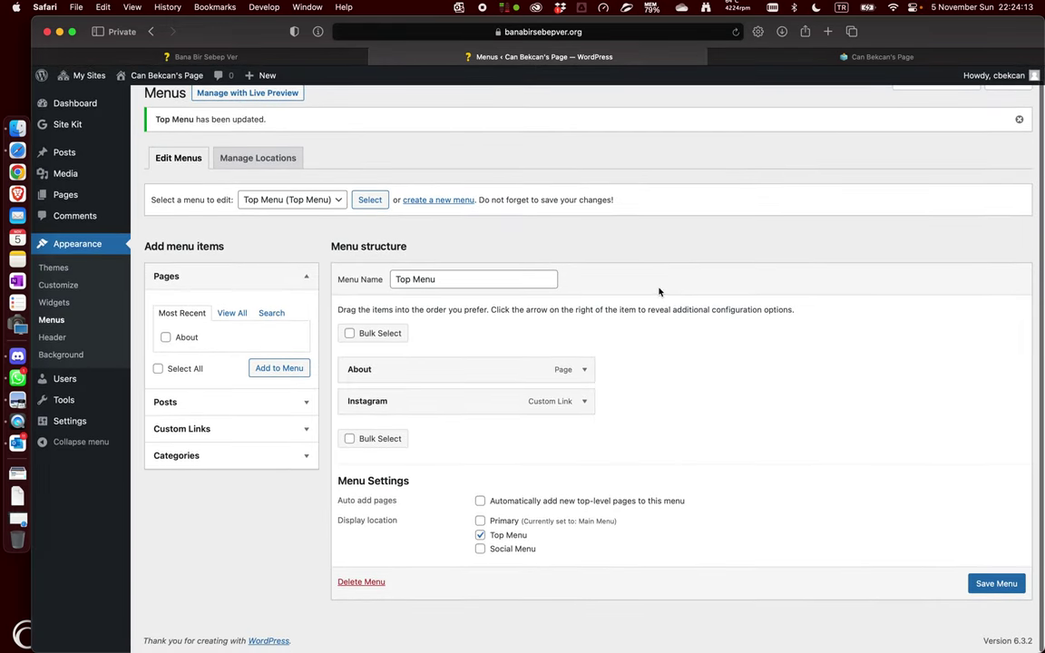
pyautogui.scroll(1, 659, 291)
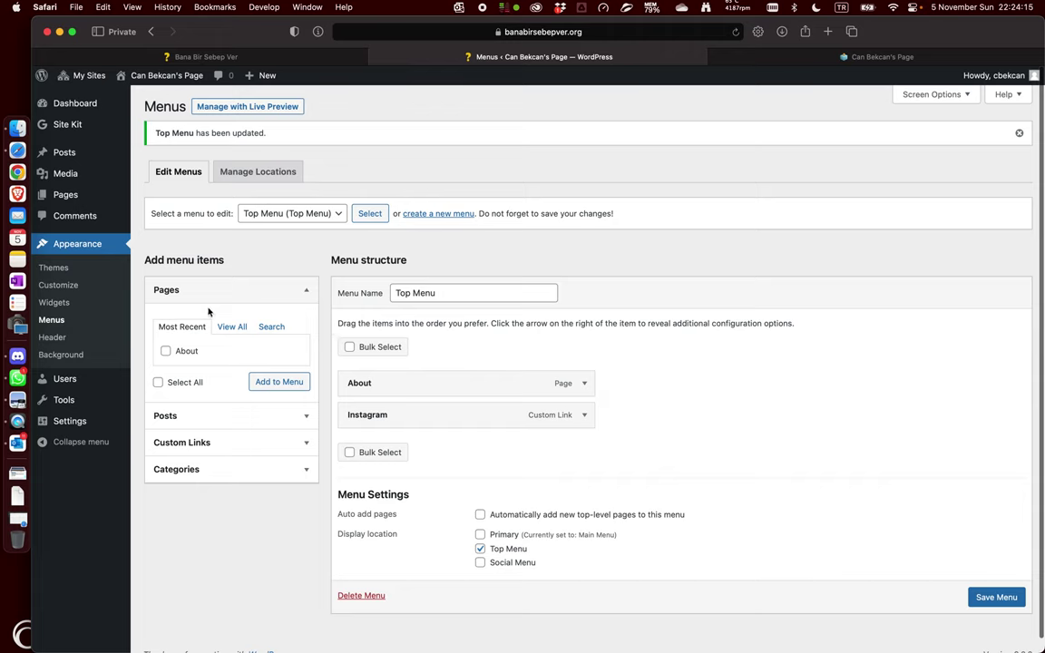